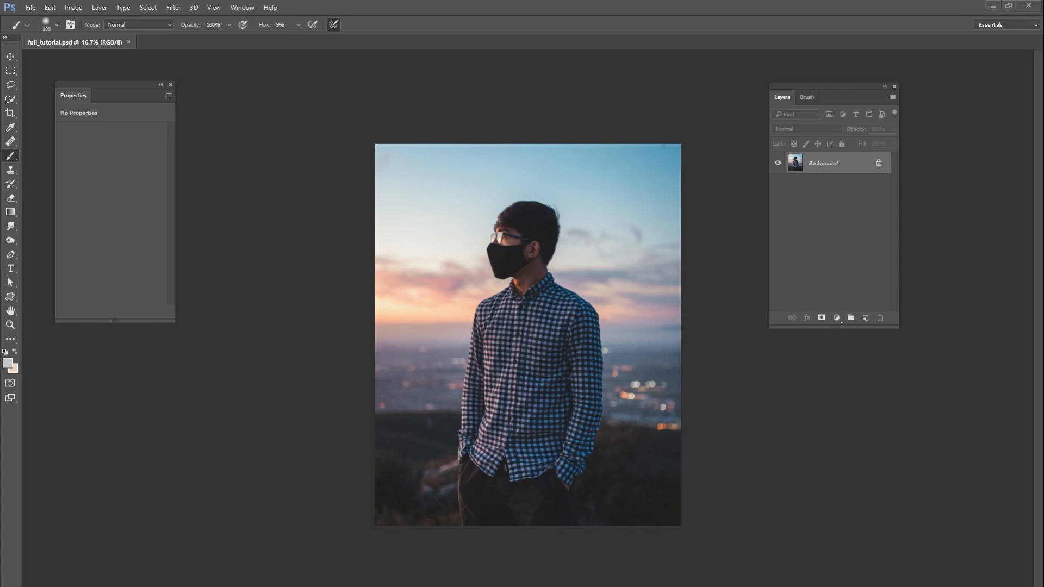
Reposition the floating Layers panel close beside the photo.
{"action": "left_click_drag", "start_coordinate": [812, 86], "coordinate": [806, 101]}
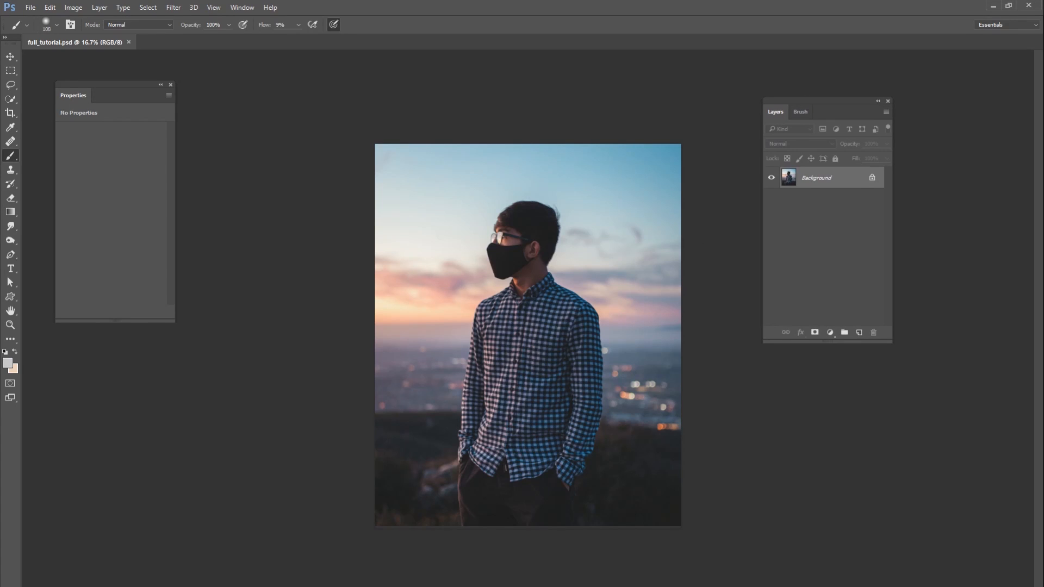
{"action": "scroll", "coordinate": [527, 335], "scroll_direction": "up", "scroll_amount": 2}
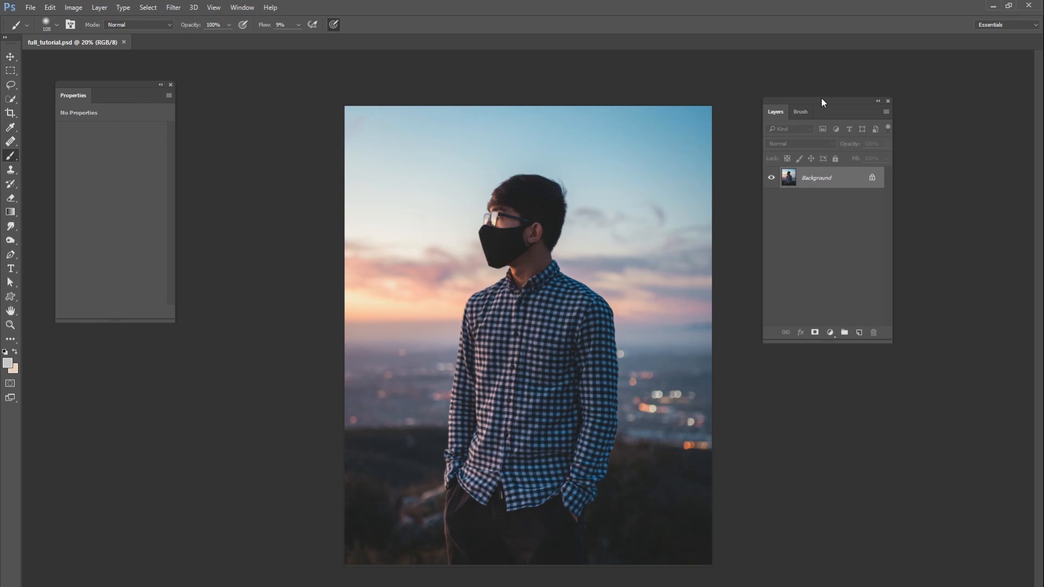
{"action": "left_click_drag", "start_coordinate": [823, 99], "coordinate": [809, 107]}
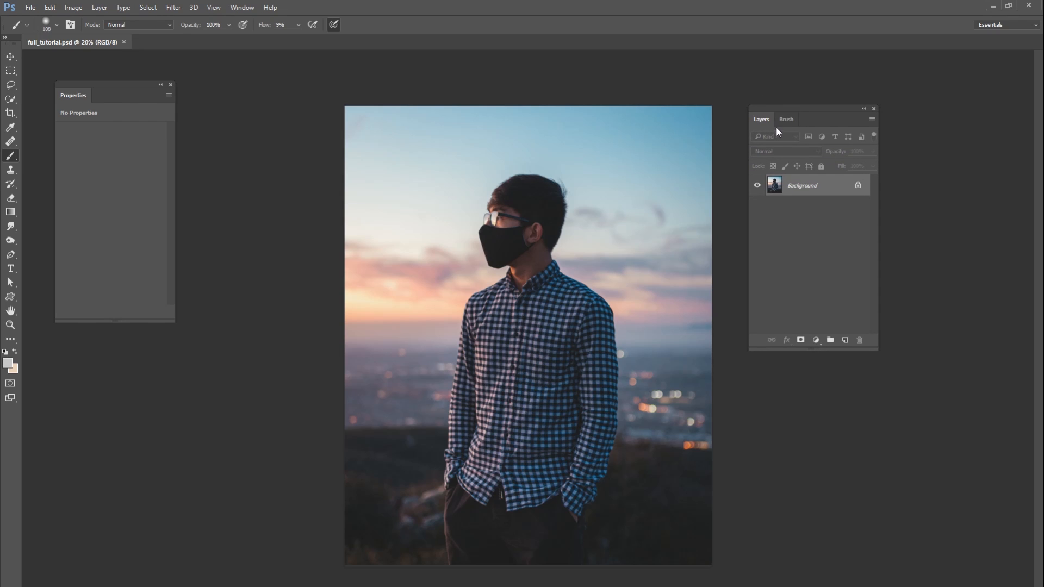
{"action": "left_click_drag", "start_coordinate": [794, 106], "coordinate": [781, 105]}
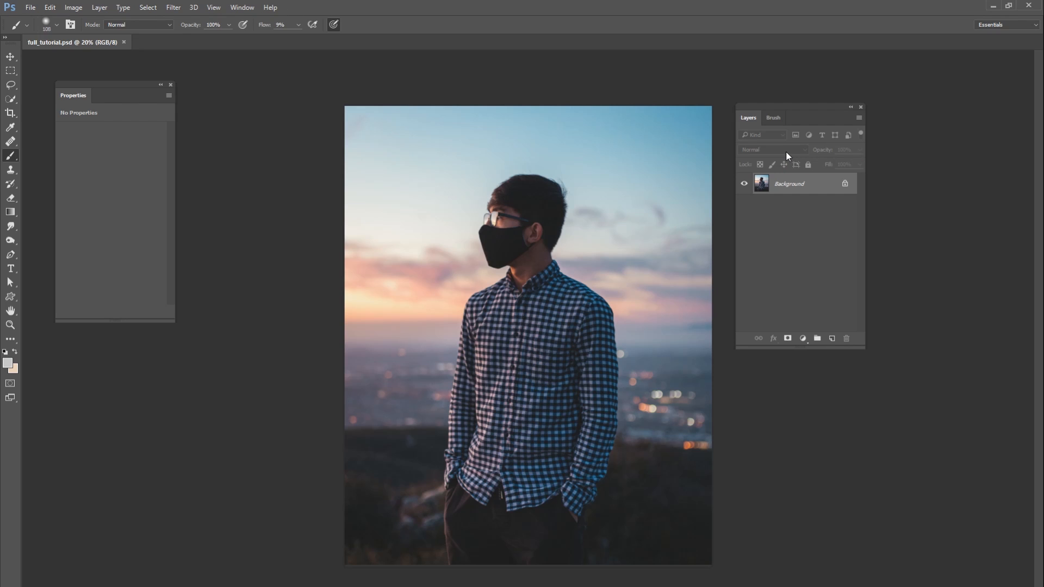
Duplicate the Background layer and check the copy by shifting it temporarily and toggling its visibility.
{"action": "key", "text": "ctrl+j"}
{"action": "key", "text": "v"}
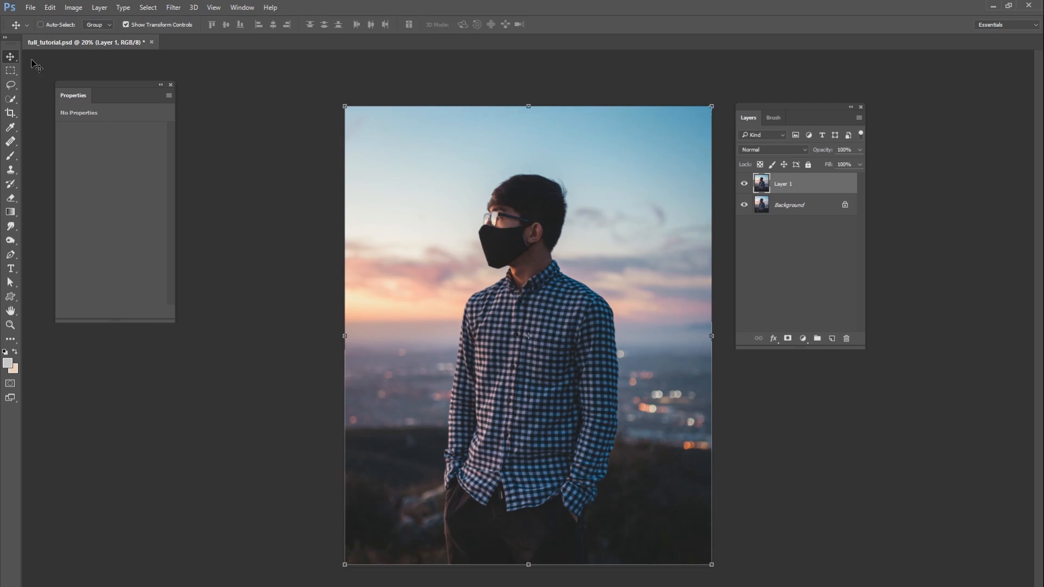
{"action": "left_click_drag", "start_coordinate": [459, 308], "coordinate": [482, 308]}
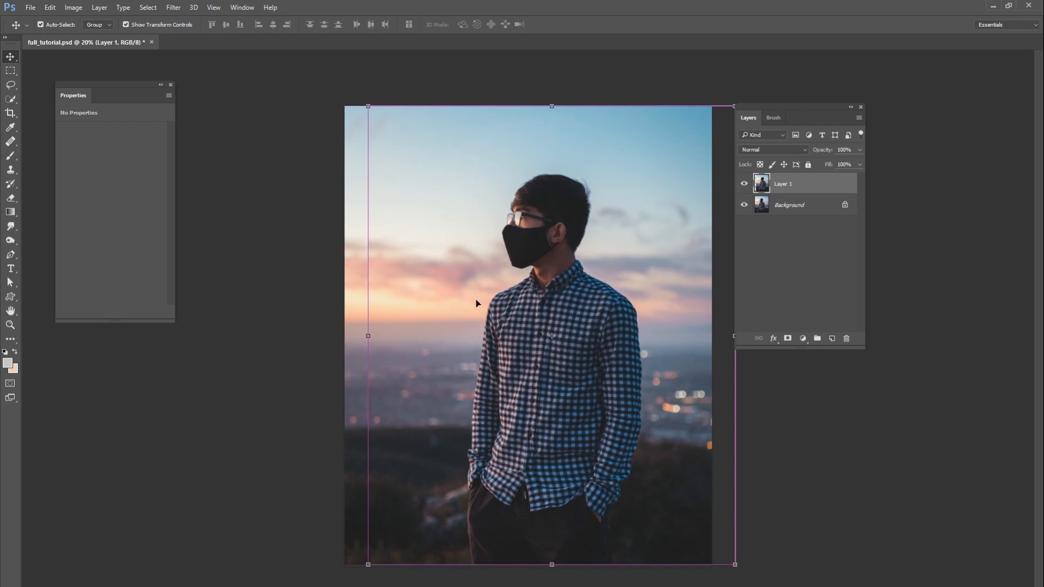
{"action": "key", "text": "ctrl+z"}
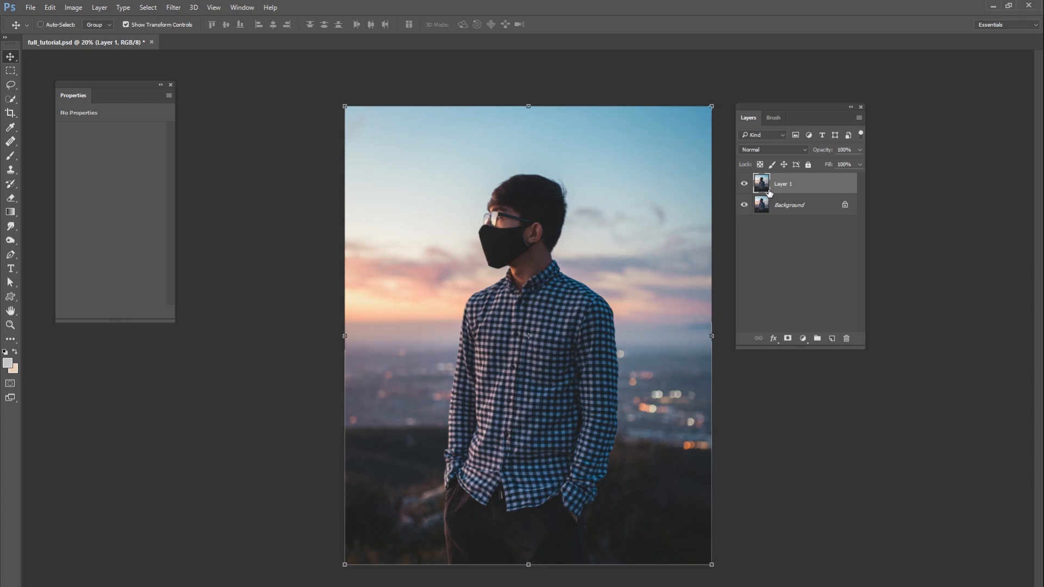
{"action": "left_click", "coordinate": [745, 184]}
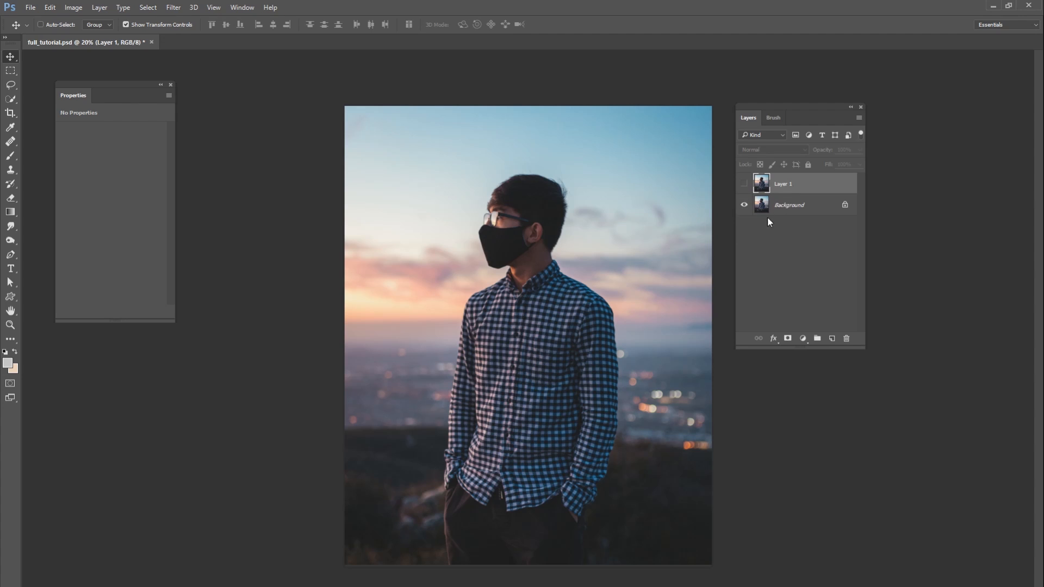
{"action": "left_click", "coordinate": [745, 184]}
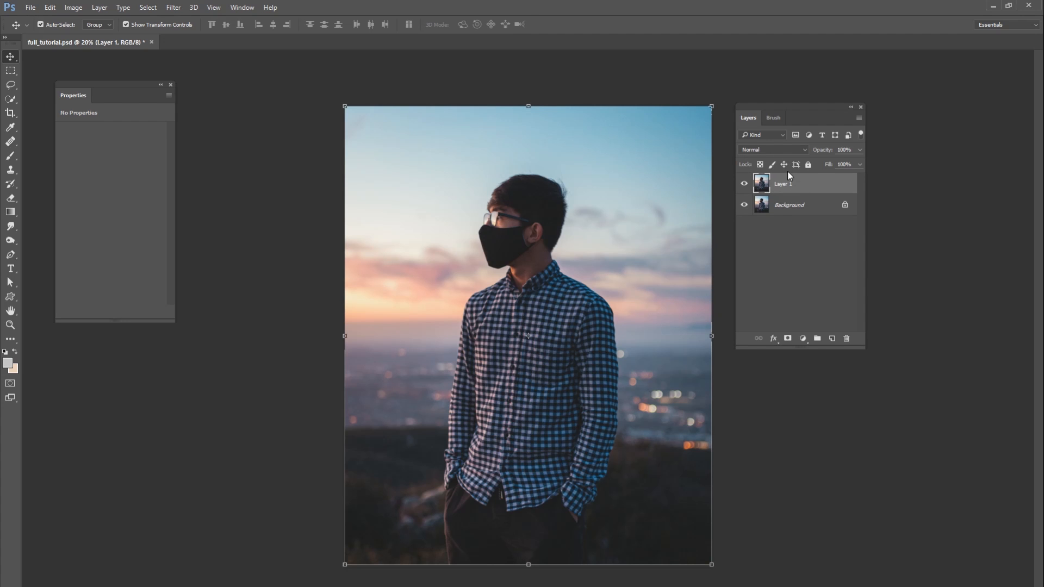
Start a Pen tool path under the mask's chin and trace down the front of the neck to the collar opening.
{"action": "key", "text": "ctrl+plus"}
{"action": "key", "text": "ctrl+plus"}
{"action": "key", "text": "ctrl+plus"}
{"action": "key", "text": "ctrl+plus"}
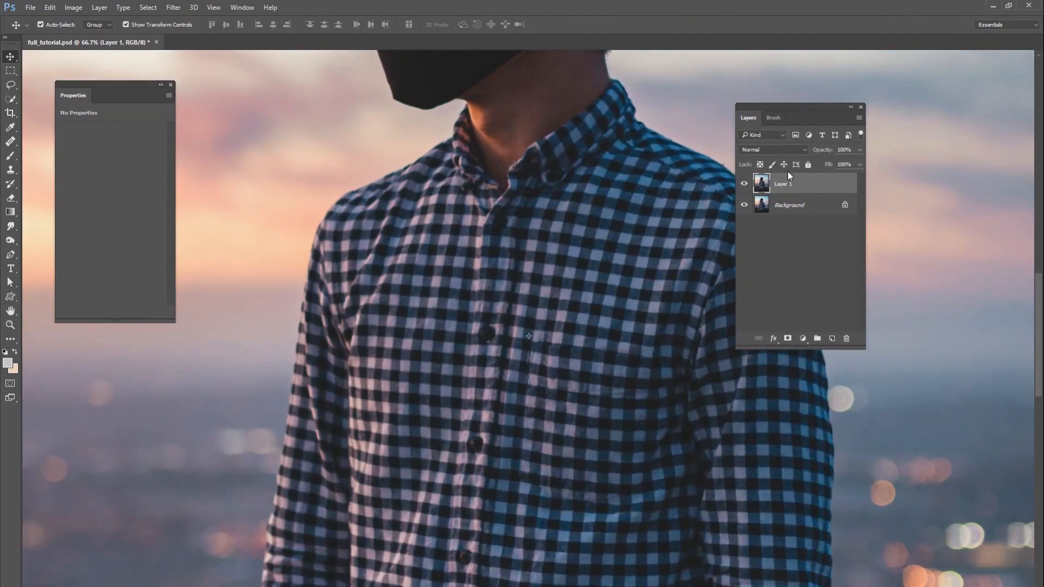
{"action": "key", "text": "ctrl+plus"}
{"action": "scroll", "coordinate": [600, 301], "scroll_direction": "up", "scroll_amount": 5}
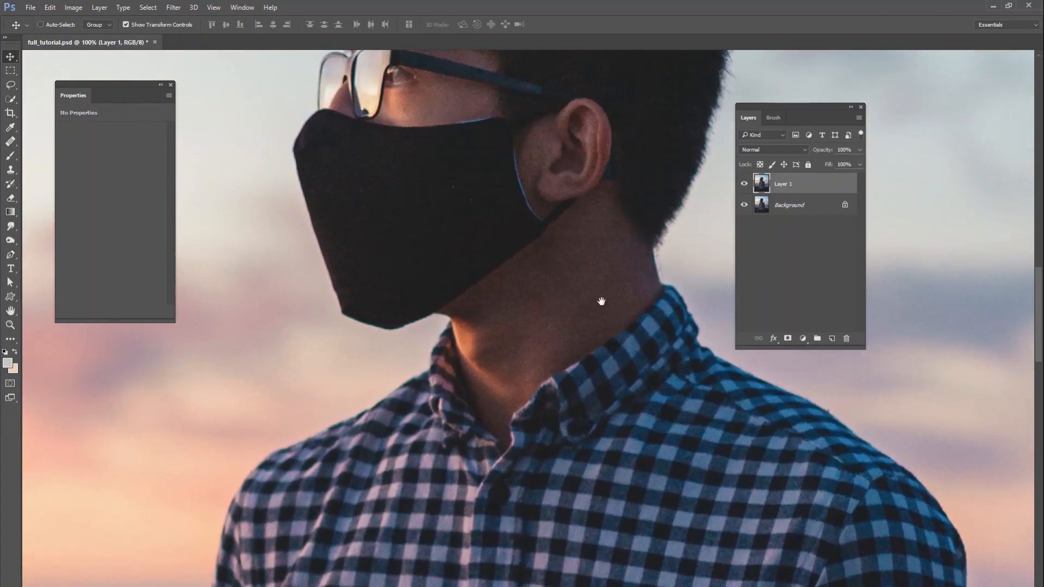
{"action": "key", "text": "ctrl+plus"}
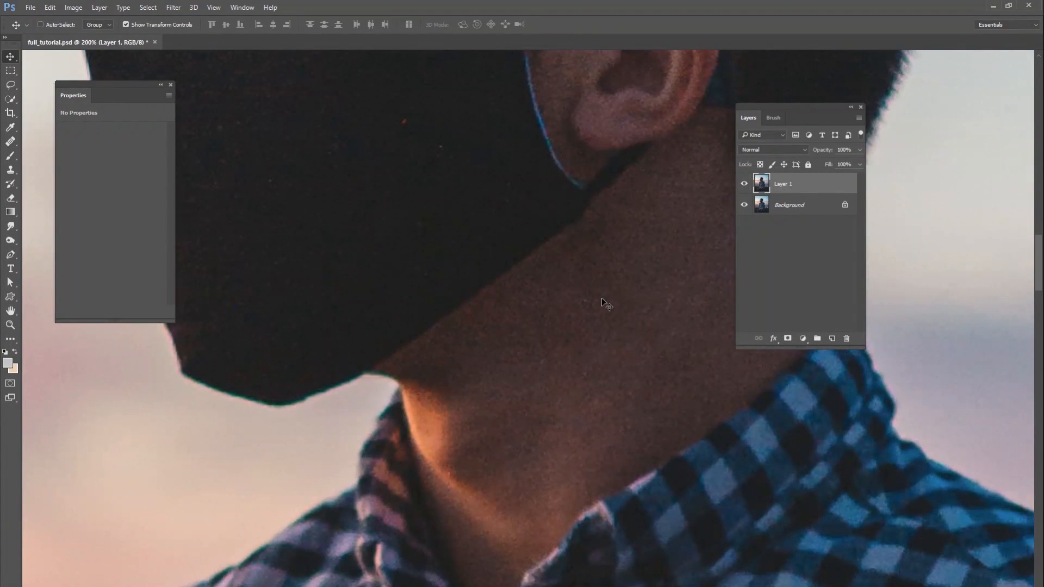
{"action": "left_click_drag", "start_coordinate": [484, 317], "coordinate": [555, 300]}
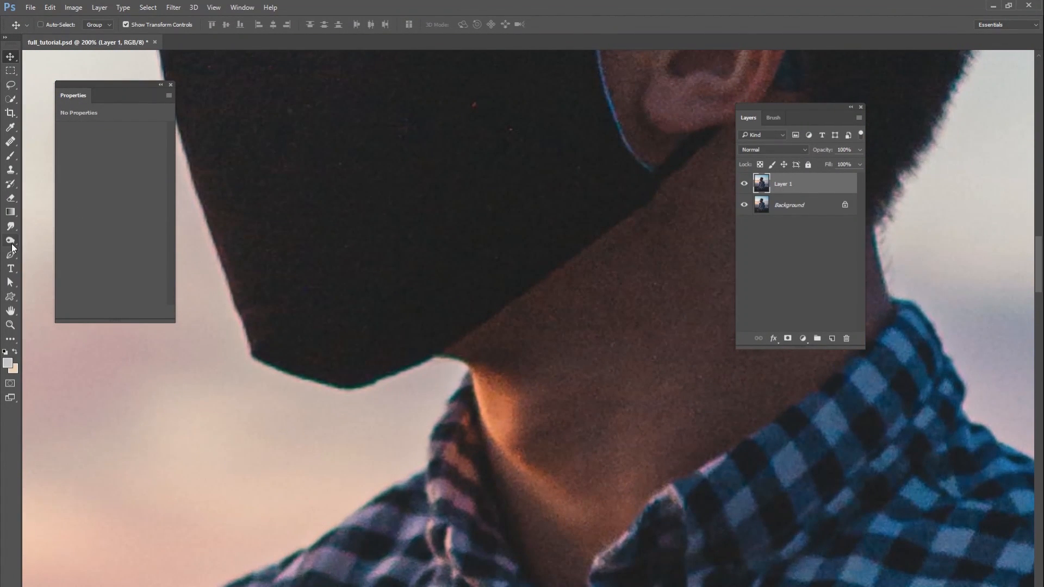
{"action": "left_click", "coordinate": [10, 255]}
{"action": "left_click_drag", "start_coordinate": [473, 314], "coordinate": [511, 271]}
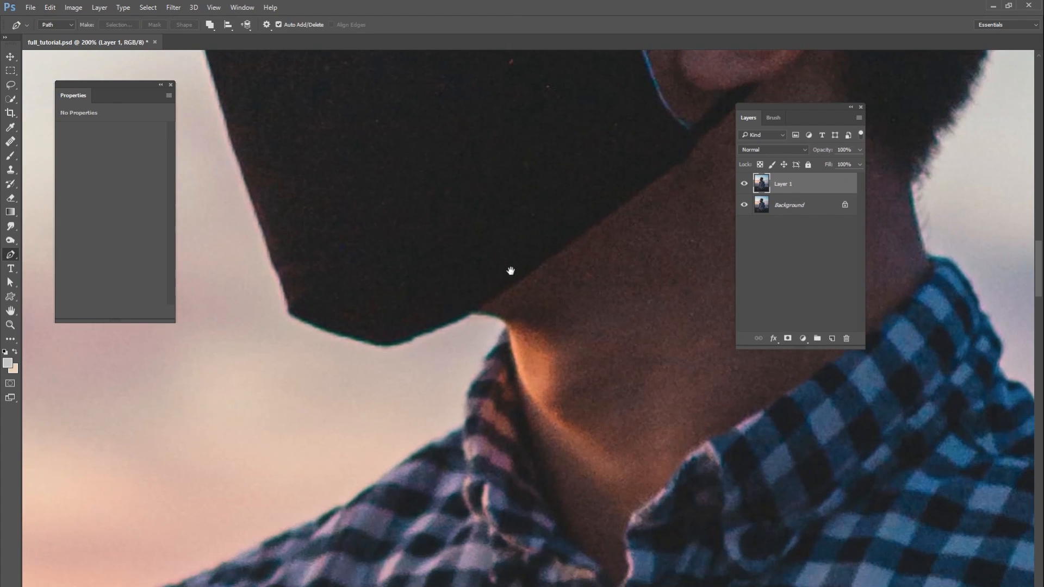
{"action": "left_click", "coordinate": [483, 303]}
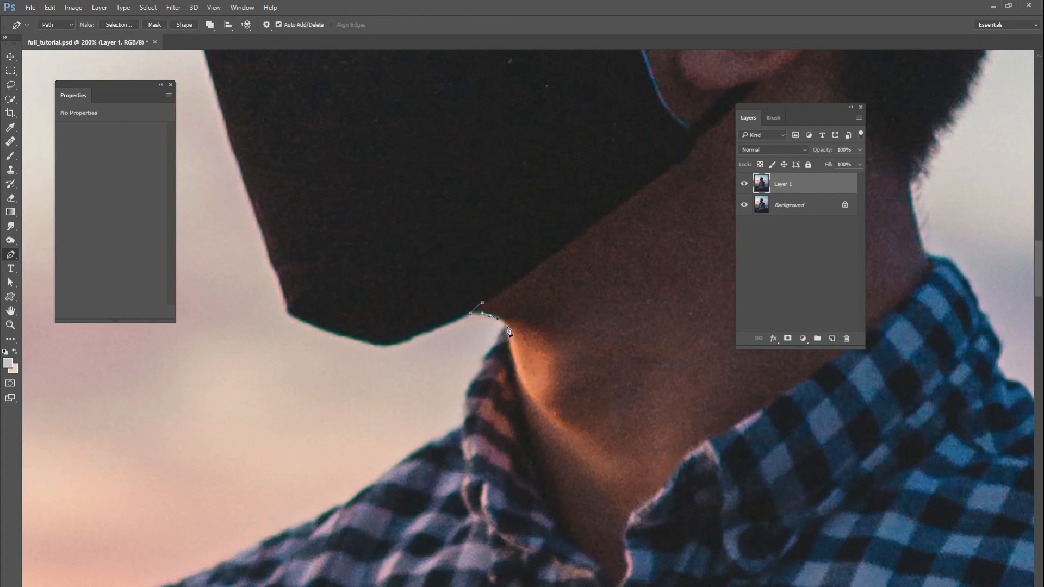
{"action": "left_click_drag", "start_coordinate": [511, 355], "coordinate": [515, 397]}
{"action": "left_click_drag", "start_coordinate": [515, 397], "coordinate": [516, 369]}
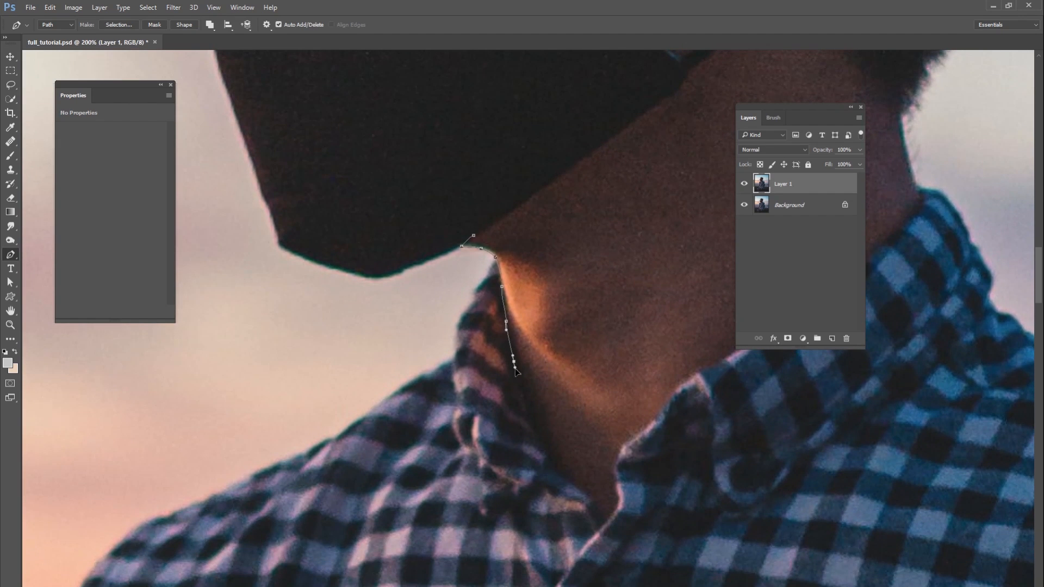
{"action": "left_click_drag", "start_coordinate": [528, 410], "coordinate": [569, 473]}
{"action": "left_click", "coordinate": [546, 426]}
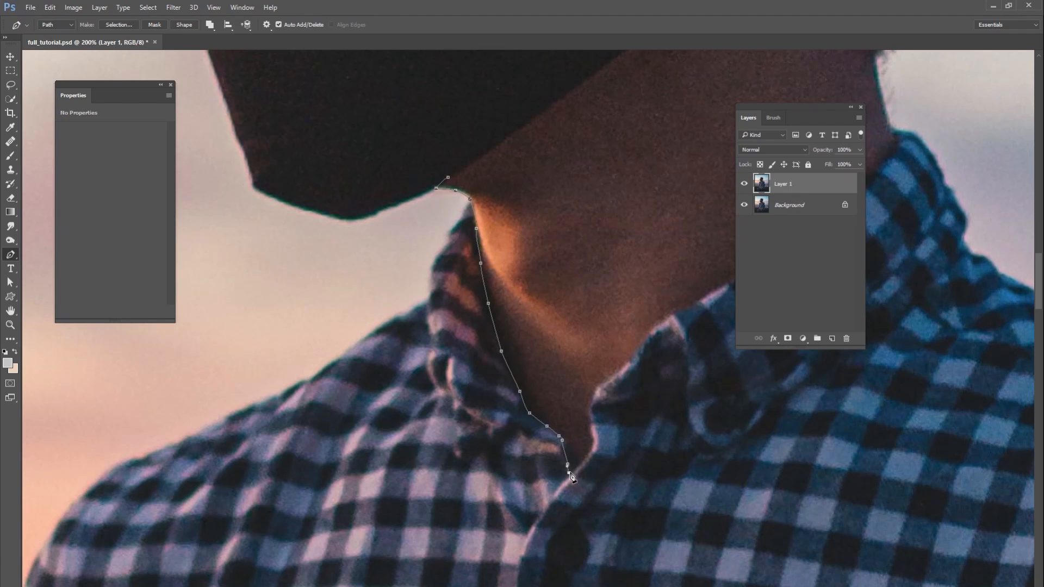
Continue the path from the collar opening up along the collar's inner edge to the back of the neck.
{"action": "left_click", "coordinate": [592, 449]}
{"action": "left_click", "coordinate": [594, 434]}
{"action": "left_click_drag", "start_coordinate": [591, 407], "coordinate": [527, 366]}
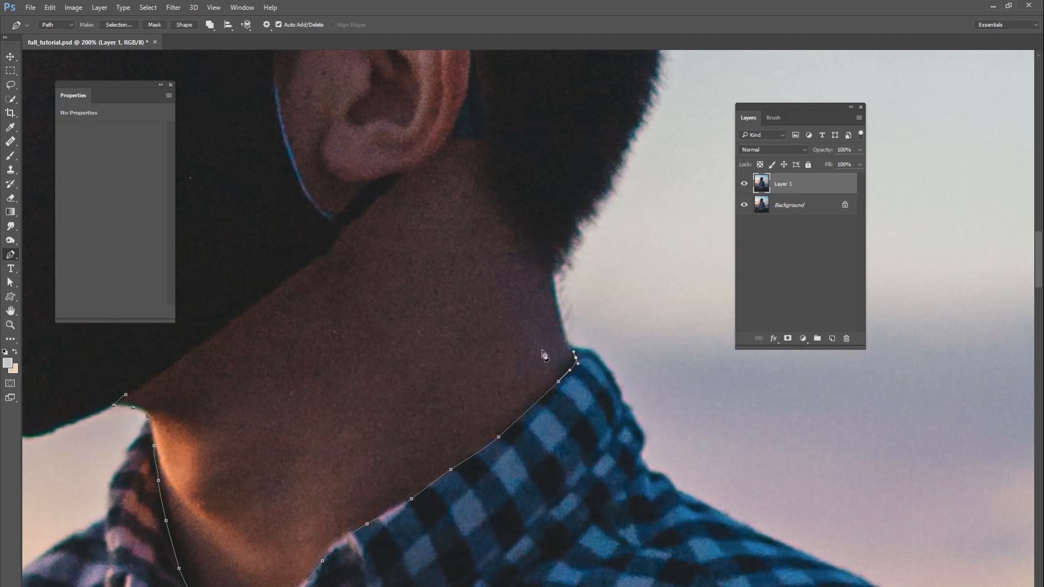
Trace the path up the back of the neck and around the lower hairline, slightly outside the hair.
{"action": "left_click", "coordinate": [571, 340]}
{"action": "left_click", "coordinate": [567, 327]}
{"action": "left_click", "coordinate": [567, 294]}
{"action": "left_click", "coordinate": [573, 280]}
{"action": "left_click", "coordinate": [591, 253]}
{"action": "left_click_drag", "start_coordinate": [608, 226], "coordinate": [558, 315]}
{"action": "left_click", "coordinate": [564, 304]}
{"action": "left_click", "coordinate": [597, 243]}
{"action": "left_click_drag", "start_coordinate": [596, 233], "coordinate": [545, 362]}
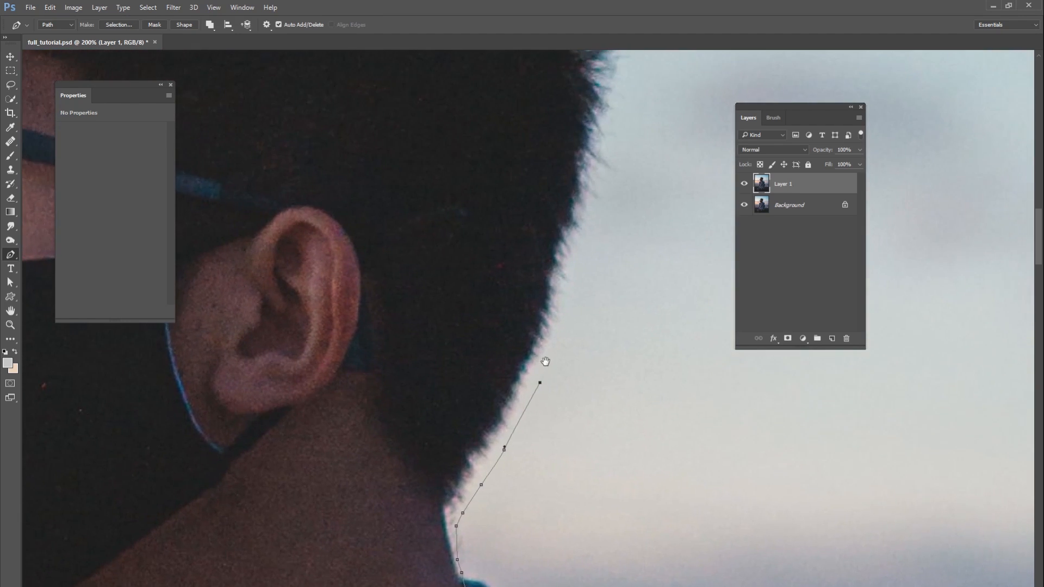
Extend the path up the back of the head, leaving a small margin outside the hair.
{"action": "left_click", "coordinate": [566, 298]}
{"action": "left_click", "coordinate": [586, 250]}
{"action": "left_click", "coordinate": [603, 197]}
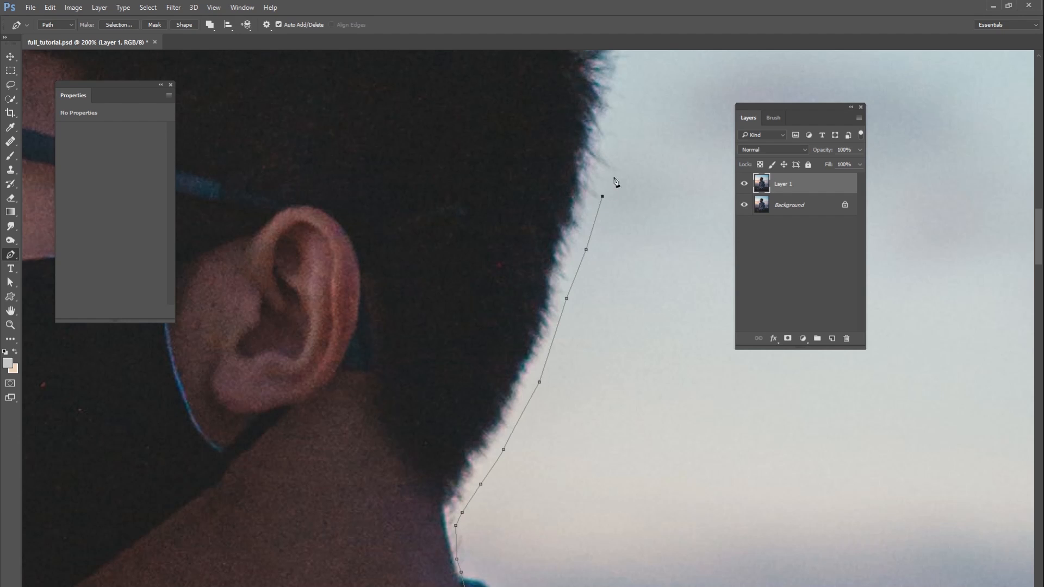
{"action": "left_click", "coordinate": [614, 178]}
{"action": "left_click", "coordinate": [619, 143]}
{"action": "left_click_drag", "start_coordinate": [631, 130], "coordinate": [578, 303]}
{"action": "left_click", "coordinate": [578, 264]}
{"action": "left_click", "coordinate": [588, 218]}
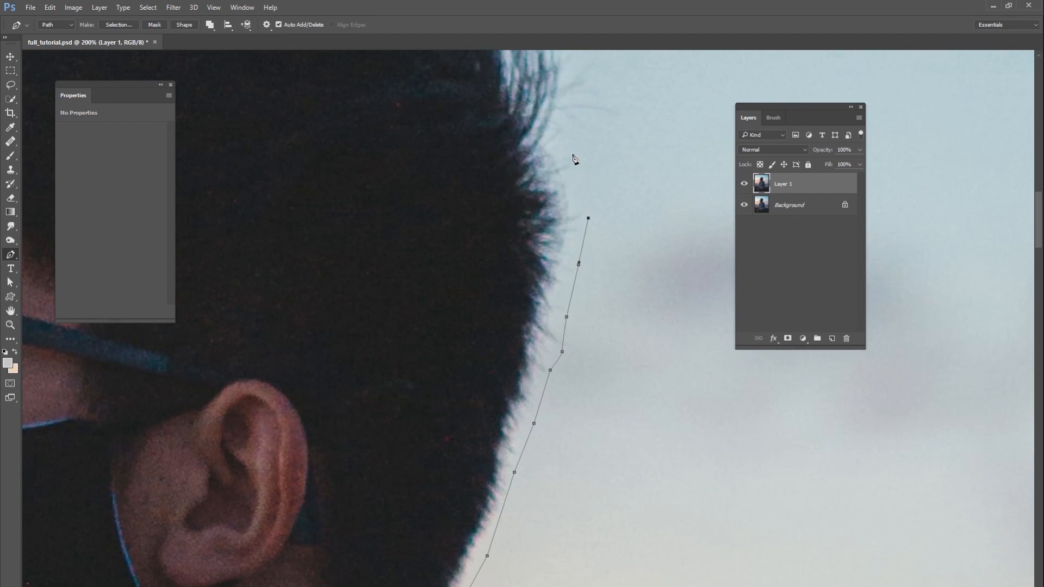
Route the path around the stray hairs sticking out at the back of the crown.
{"action": "left_click_drag", "start_coordinate": [568, 178], "coordinate": [575, 278]}
{"action": "left_click", "coordinate": [580, 235]}
{"action": "left_click", "coordinate": [630, 209]}
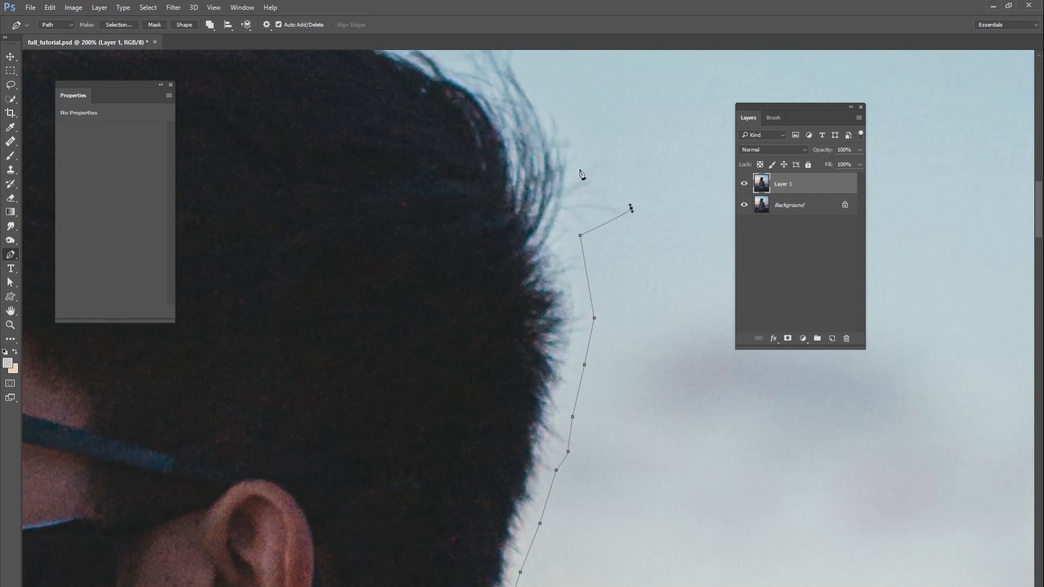
{"action": "left_click", "coordinate": [577, 164]}
{"action": "left_click_drag", "start_coordinate": [569, 126], "coordinate": [596, 266]}
{"action": "left_click", "coordinate": [585, 227]}
{"action": "left_click", "coordinate": [582, 205]}
{"action": "left_click", "coordinate": [586, 177]}
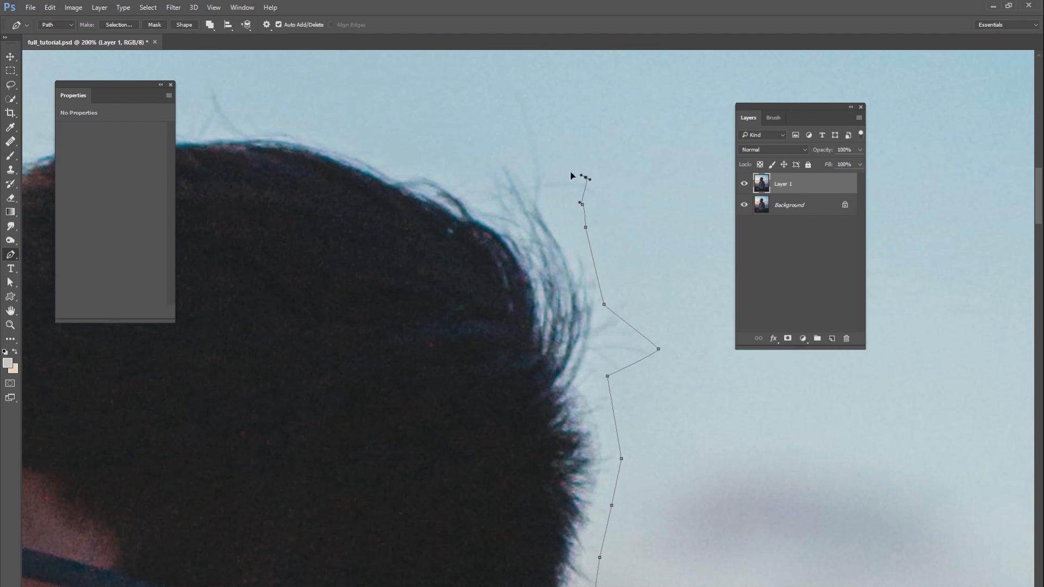
Carry the path over the top of the head, enclosing the upright stray hair near the middle.
{"action": "left_click", "coordinate": [542, 163]}
{"action": "left_click", "coordinate": [498, 149]}
{"action": "left_click_drag", "start_coordinate": [496, 149], "coordinate": [642, 220]}
{"action": "left_click", "coordinate": [516, 200]}
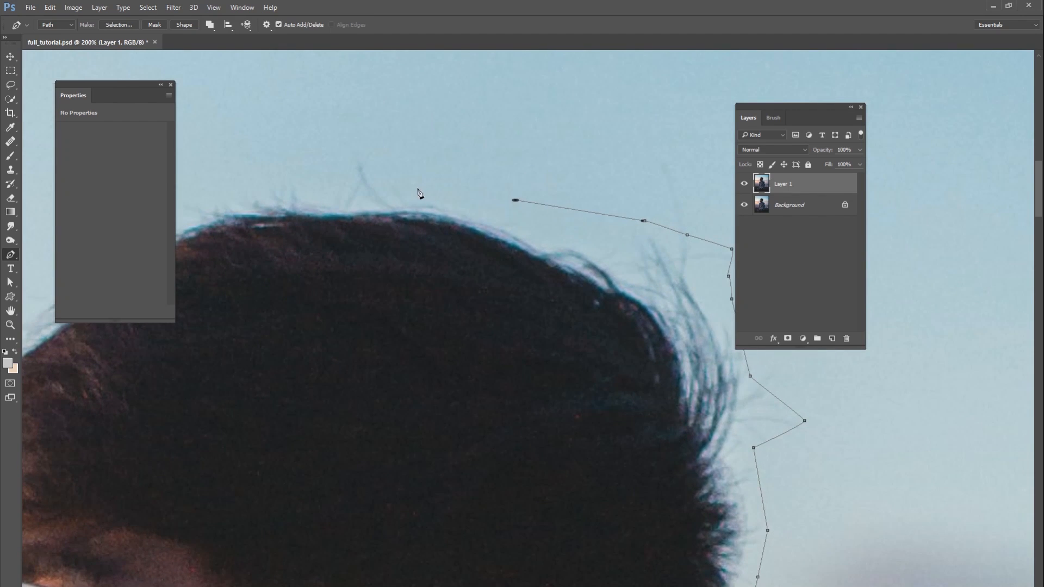
{"action": "left_click", "coordinate": [417, 190]}
{"action": "left_click", "coordinate": [356, 159]}
{"action": "left_click", "coordinate": [328, 191]}
{"action": "left_click_drag", "start_coordinate": [329, 191], "coordinate": [564, 201]}
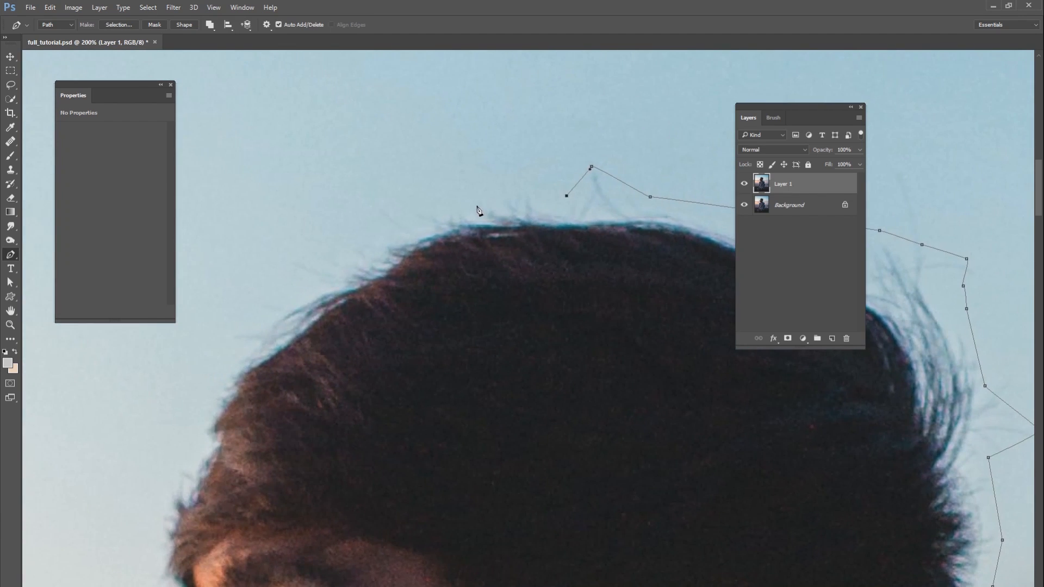
Trace the path loosely from the top of the head down the front slope of the hair.
{"action": "left_click", "coordinate": [476, 206]}
{"action": "left_click", "coordinate": [385, 222]}
{"action": "left_click", "coordinate": [359, 257]}
{"action": "left_click", "coordinate": [333, 271]}
{"action": "left_click_drag", "start_coordinate": [308, 303], "coordinate": [481, 214]}
{"action": "left_click", "coordinate": [483, 190]}
{"action": "left_click", "coordinate": [450, 214]}
{"action": "left_click", "coordinate": [421, 230]}
{"action": "left_click", "coordinate": [401, 259]}
{"action": "left_click", "coordinate": [382, 283]}
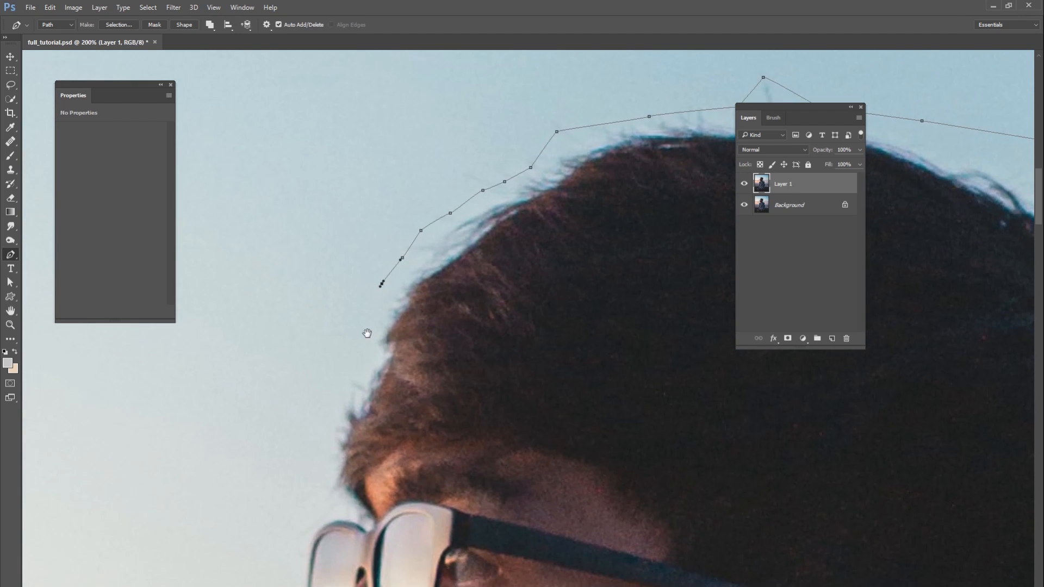
Continue the path down past the hair over the forehead to just above the glasses.
{"action": "left_click_drag", "start_coordinate": [367, 333], "coordinate": [461, 245]}
{"action": "left_click", "coordinate": [466, 235]}
{"action": "left_click", "coordinate": [453, 267]}
{"action": "left_click", "coordinate": [452, 283]}
{"action": "left_click", "coordinate": [432, 305]}
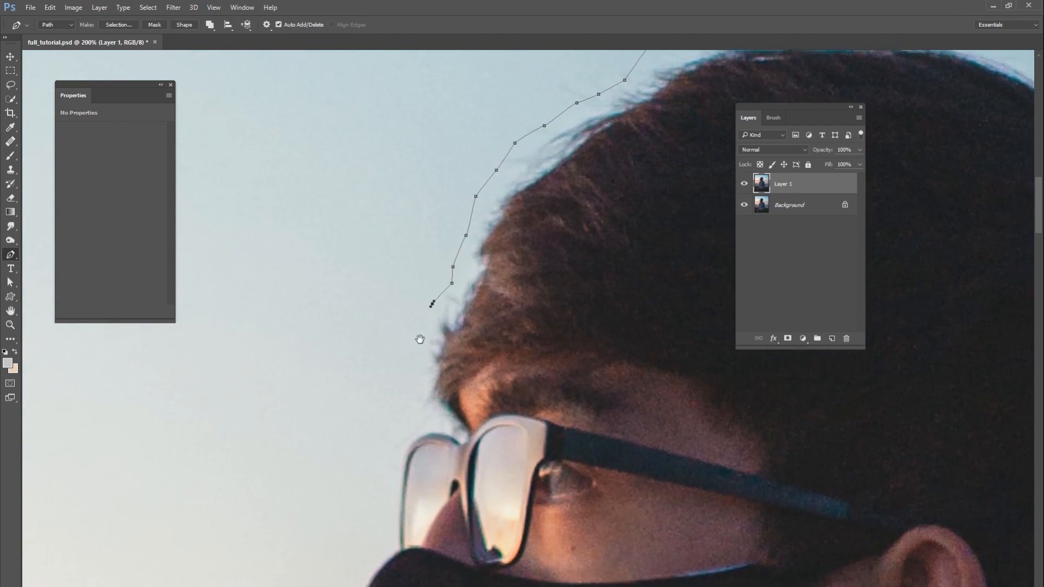
{"action": "left_click_drag", "start_coordinate": [419, 339], "coordinate": [458, 286]}
{"action": "left_click", "coordinate": [455, 298]}
{"action": "left_click", "coordinate": [459, 328]}
{"action": "left_click", "coordinate": [459, 359]}
{"action": "left_click", "coordinate": [454, 373]}
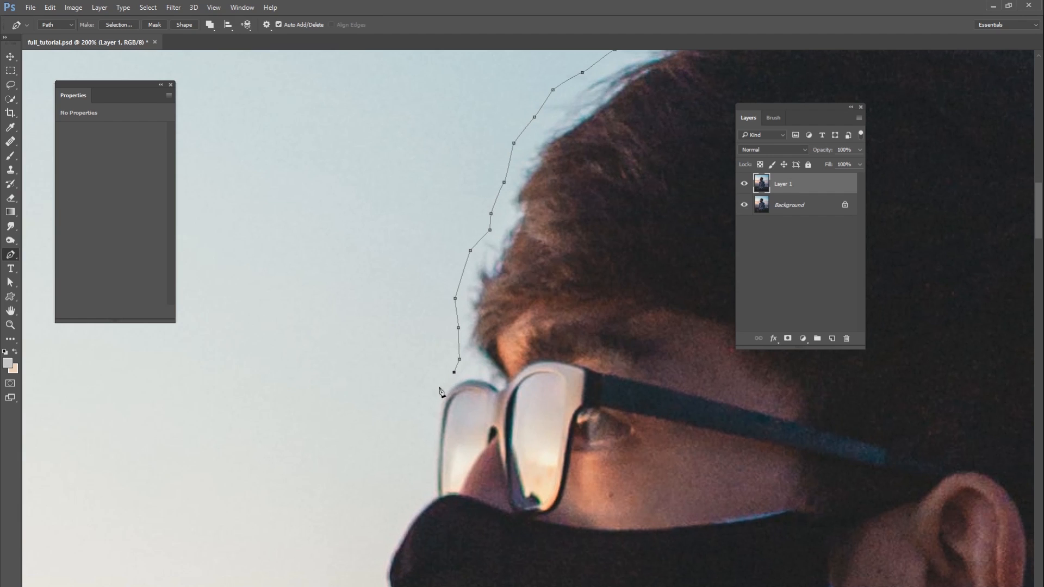
Take the path around the outer rim of the glasses down to the top of the mask.
{"action": "left_click", "coordinate": [435, 396]}
{"action": "left_click_drag", "start_coordinate": [431, 415], "coordinate": [474, 304]}
{"action": "left_click", "coordinate": [478, 327]}
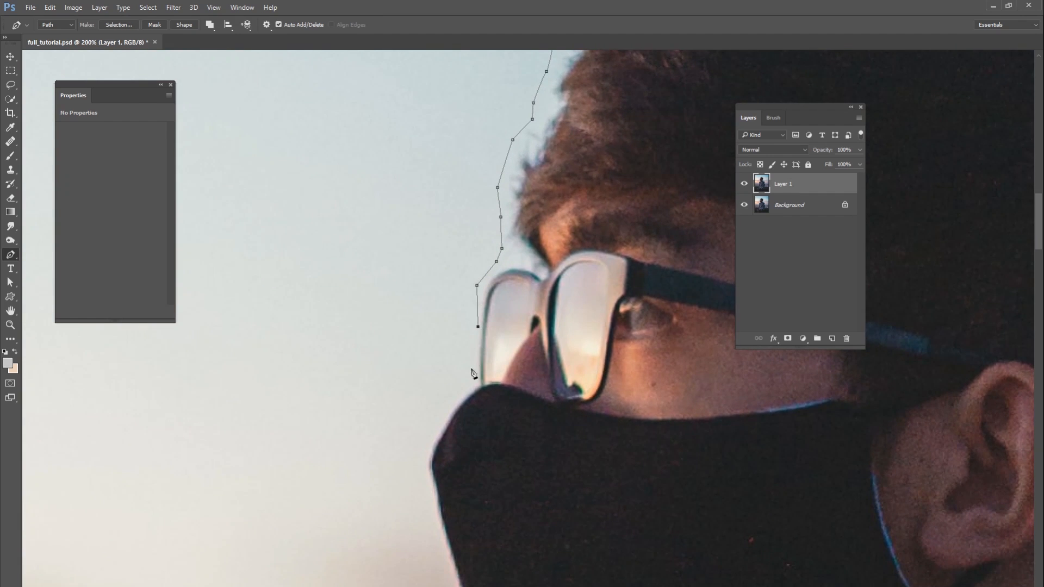
{"action": "left_click", "coordinate": [477, 377]}
Trace a curved path along the mask's upper edge from the nose toward the ear.
{"action": "left_click_drag", "start_coordinate": [479, 387], "coordinate": [553, 406]}
{"action": "left_click_drag", "start_coordinate": [611, 422], "coordinate": [549, 358]}
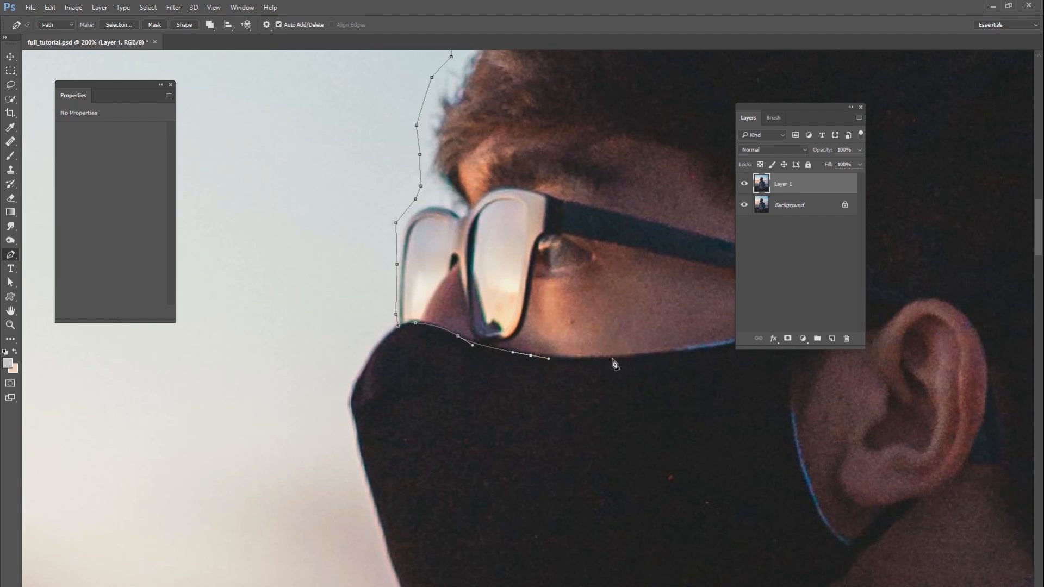
{"action": "left_click_drag", "start_coordinate": [615, 359], "coordinate": [634, 357]}
{"action": "left_click_drag", "start_coordinate": [696, 354], "coordinate": [626, 303]}
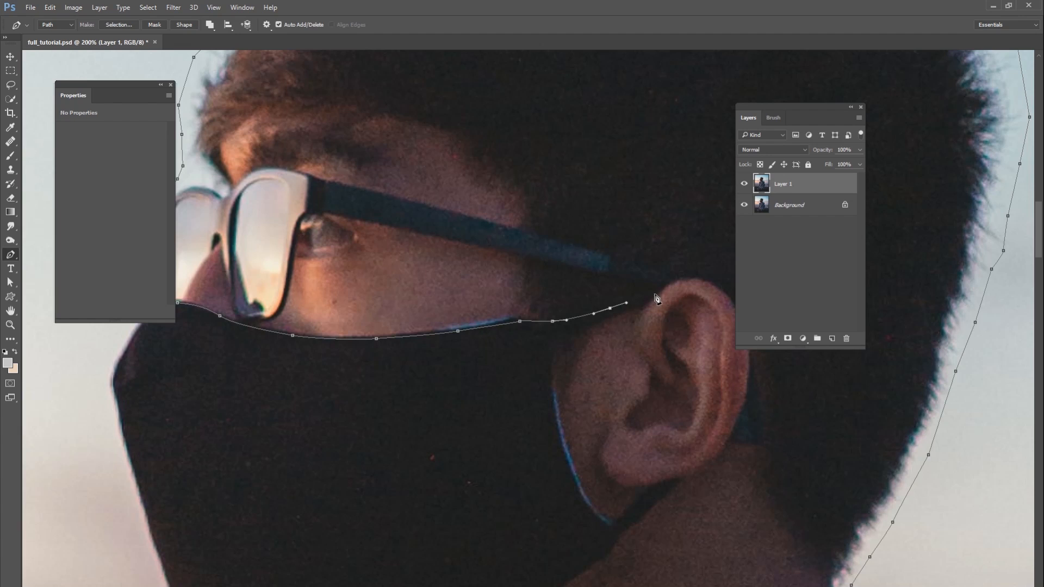
Trace the path around the upper ear strap, down the mask's edge beside the ear and out to the lower strap's tip.
{"action": "left_click_drag", "start_coordinate": [643, 295], "coordinate": [552, 397]}
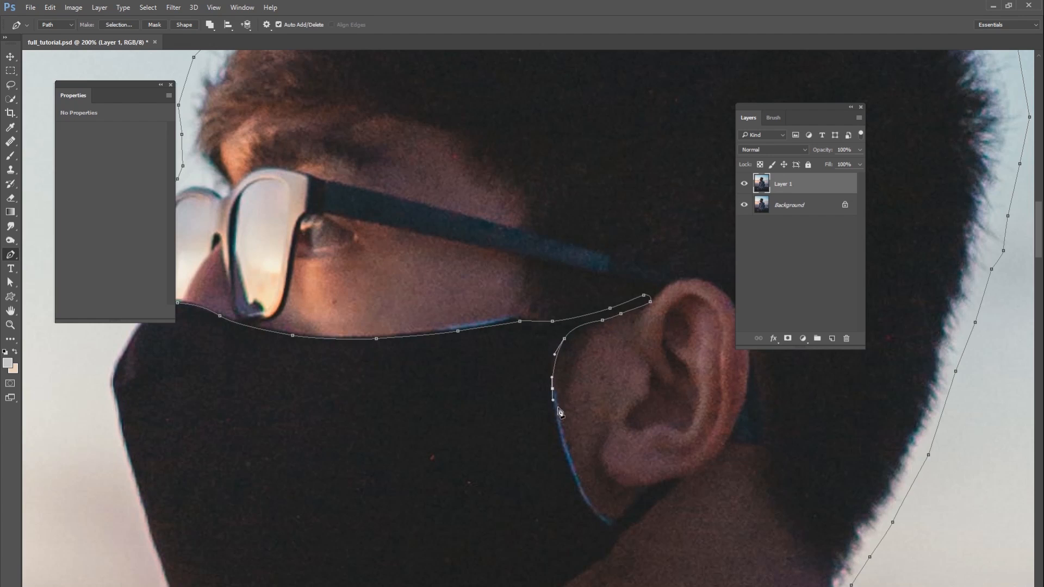
{"action": "left_click_drag", "start_coordinate": [562, 444], "coordinate": [526, 322]}
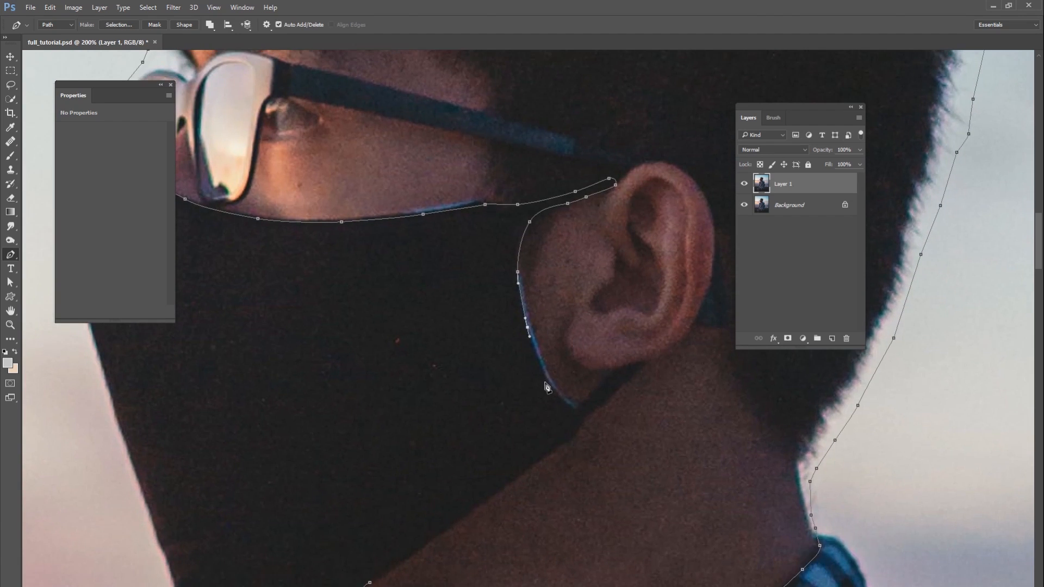
{"action": "left_click_drag", "start_coordinate": [551, 384], "coordinate": [623, 366]}
{"action": "key", "text": "ctrl+z"}
{"action": "left_click", "coordinate": [630, 362]}
{"action": "left_click", "coordinate": [644, 360]}
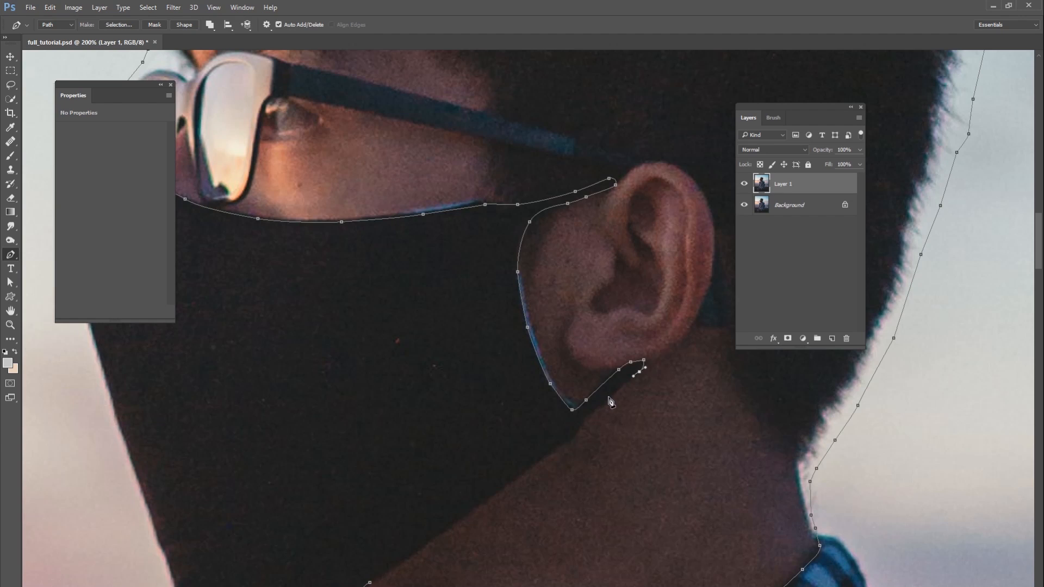
Trace the path back along the lower strap and down the mask's jaw edge, closing it under the chin.
{"action": "left_click_drag", "start_coordinate": [608, 397], "coordinate": [601, 403]}
{"action": "left_click_drag", "start_coordinate": [585, 423], "coordinate": [610, 351]}
{"action": "left_click", "coordinate": [611, 351]}
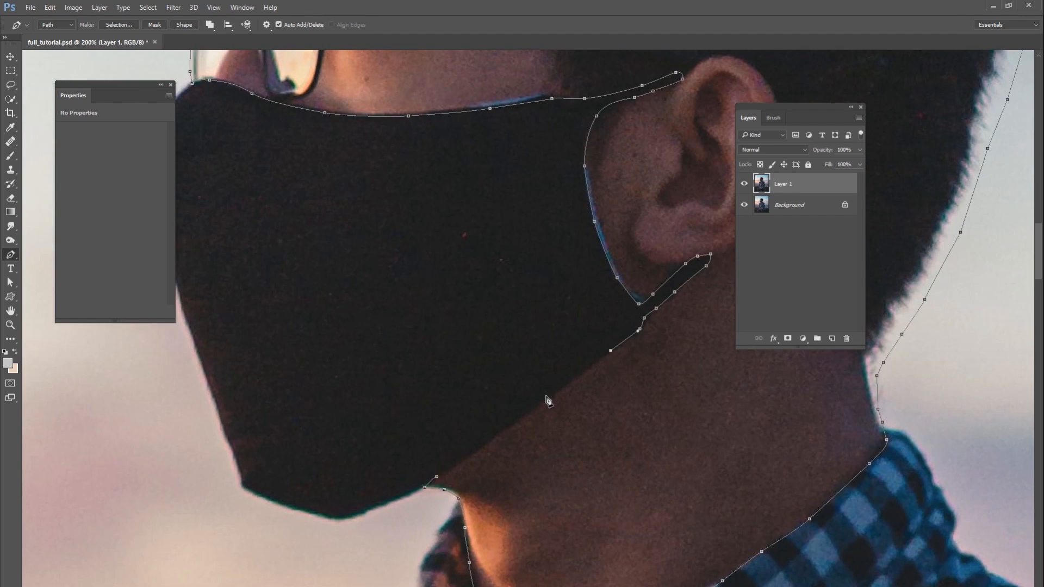
{"action": "left_click", "coordinate": [548, 398]}
{"action": "left_click", "coordinate": [457, 460]}
{"action": "left_click", "coordinate": [438, 478]}
Convert the closed path into an anti-aliased selection with 0 pixels of feather and copy the selected head onto a new layer.
{"action": "right_click", "coordinate": [545, 403]}
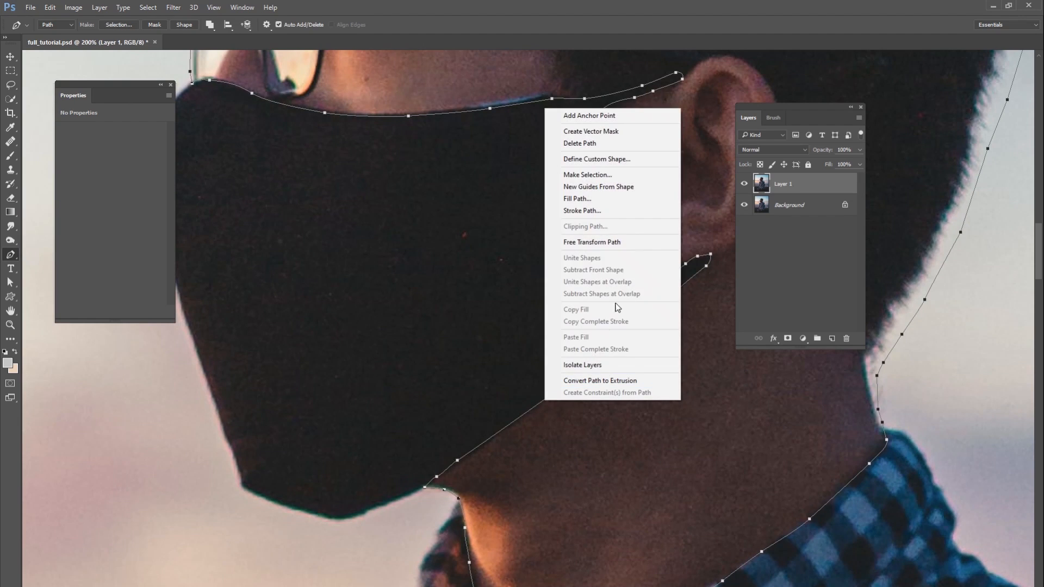
{"action": "left_click", "coordinate": [598, 178]}
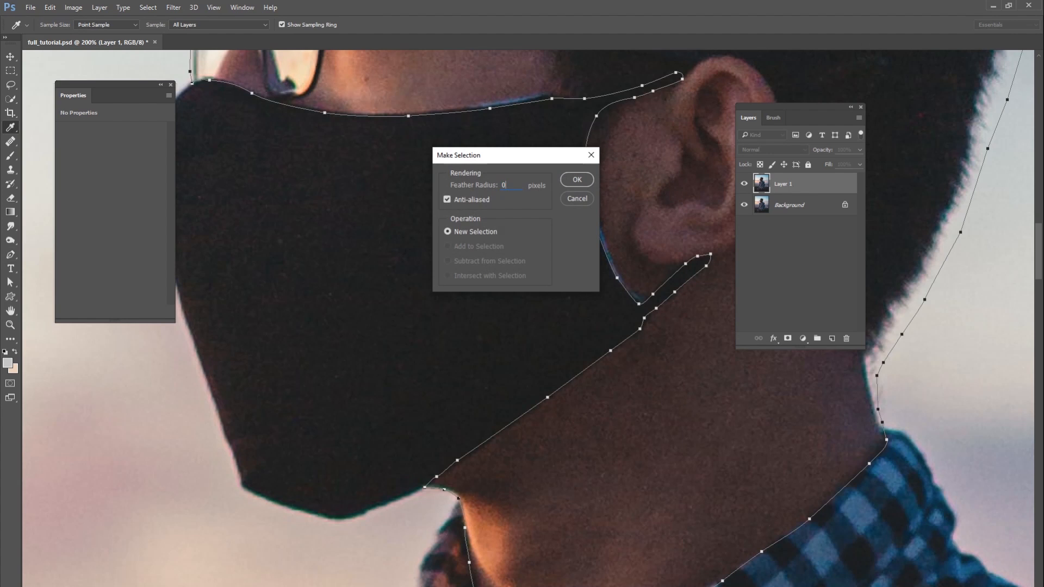
{"action": "key", "text": "Return"}
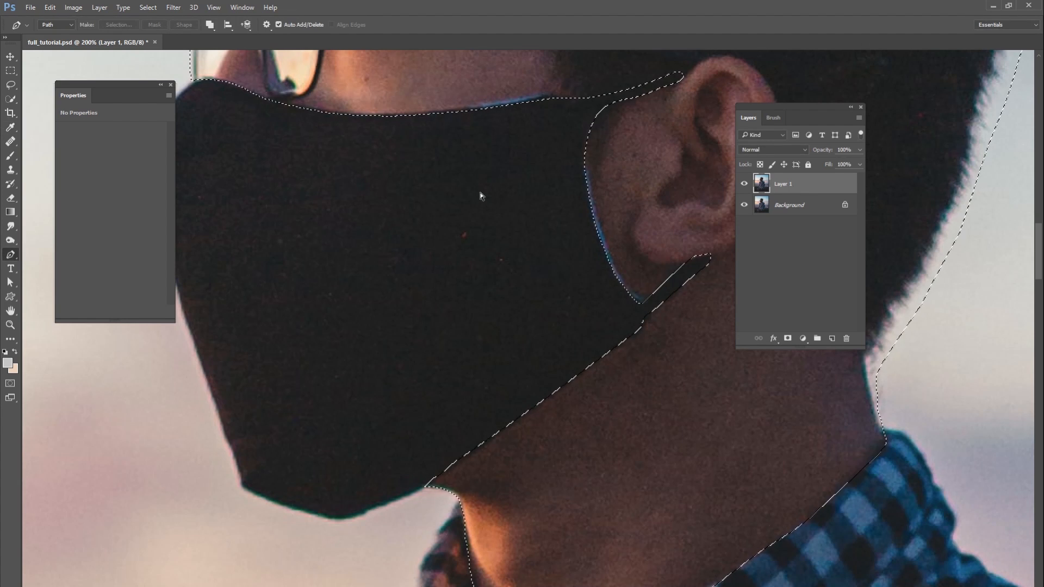
{"action": "key", "text": "ctrl+0"}
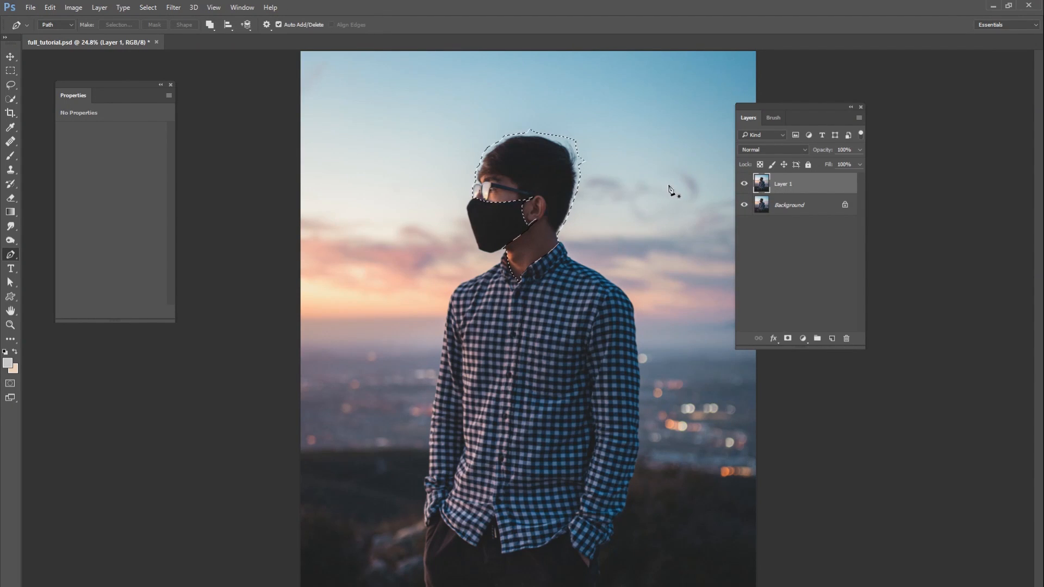
{"action": "key", "text": "ctrl+j"}
{"action": "key", "text": "v"}
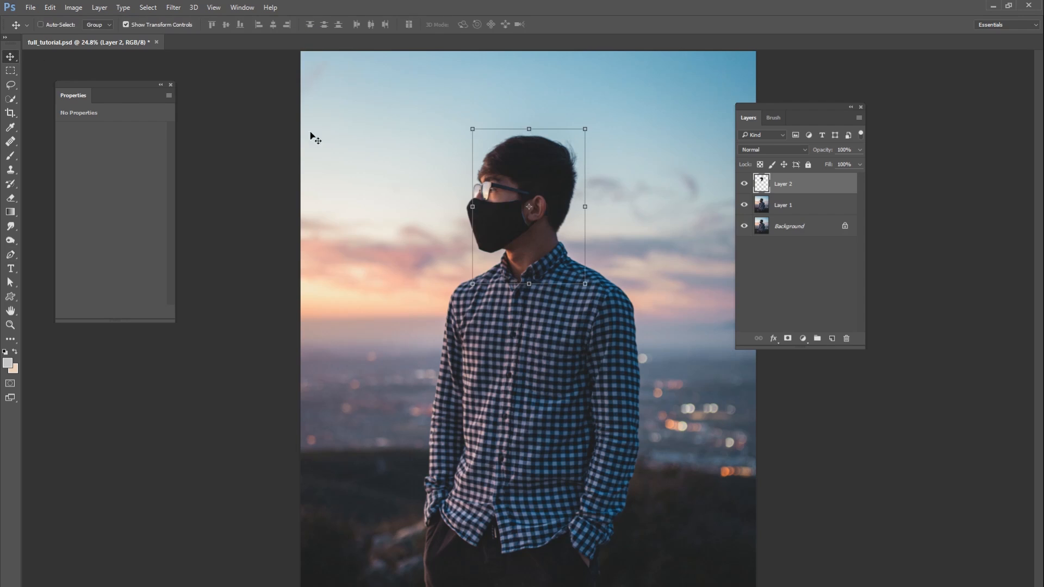
Try moving the head cut-out away from the man to inspect it and naming its layer head.
{"action": "left_click_drag", "start_coordinate": [525, 212], "coordinate": [429, 174]}
{"action": "left_click_drag", "start_coordinate": [446, 218], "coordinate": [639, 221]}
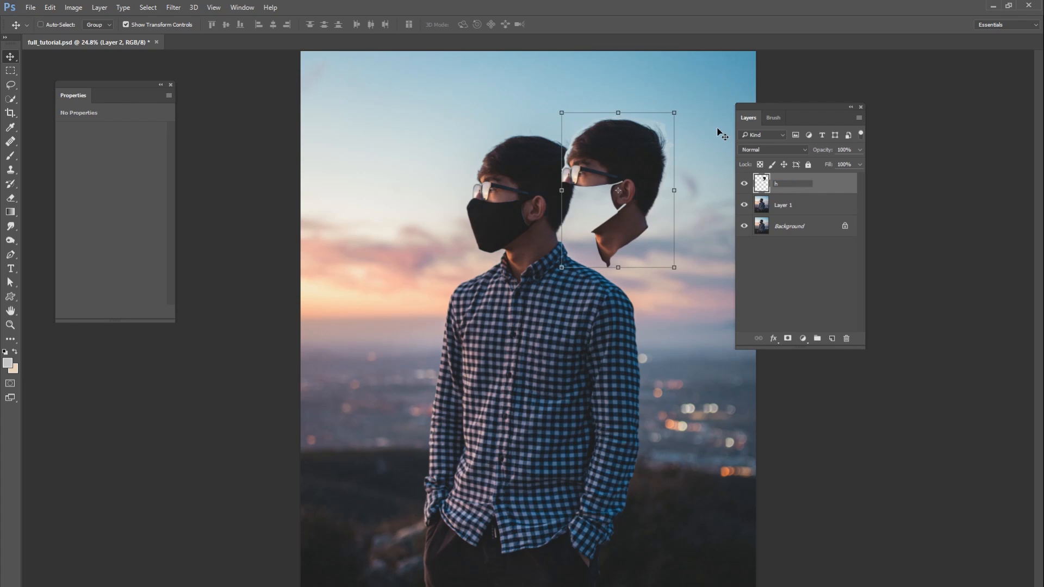
{"action": "type", "text": "head"}
{"action": "key", "text": "Return"}
{"action": "left_click_drag", "start_coordinate": [592, 247], "coordinate": [666, 240]}
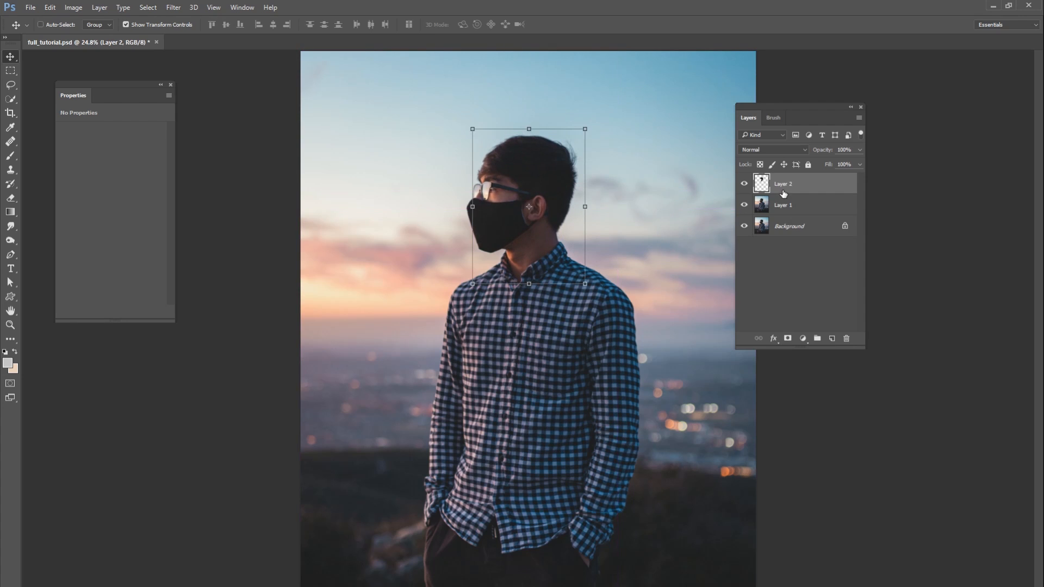
Rename the cut-out layer as head.
{"action": "double_click", "coordinate": [783, 185]}
{"action": "type", "text": "head"}
{"action": "key", "text": "Return"}
Place Layer 1 above the head layer and make it a clipping mask on that layer.
{"action": "left_click", "coordinate": [781, 207]}
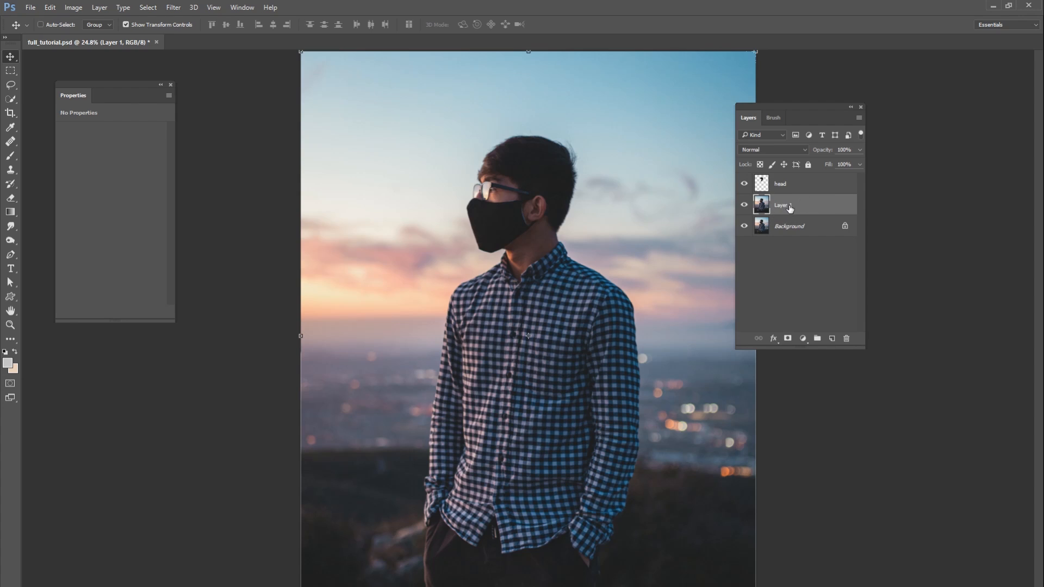
{"action": "left_click_drag", "start_coordinate": [785, 206], "coordinate": [786, 181]}
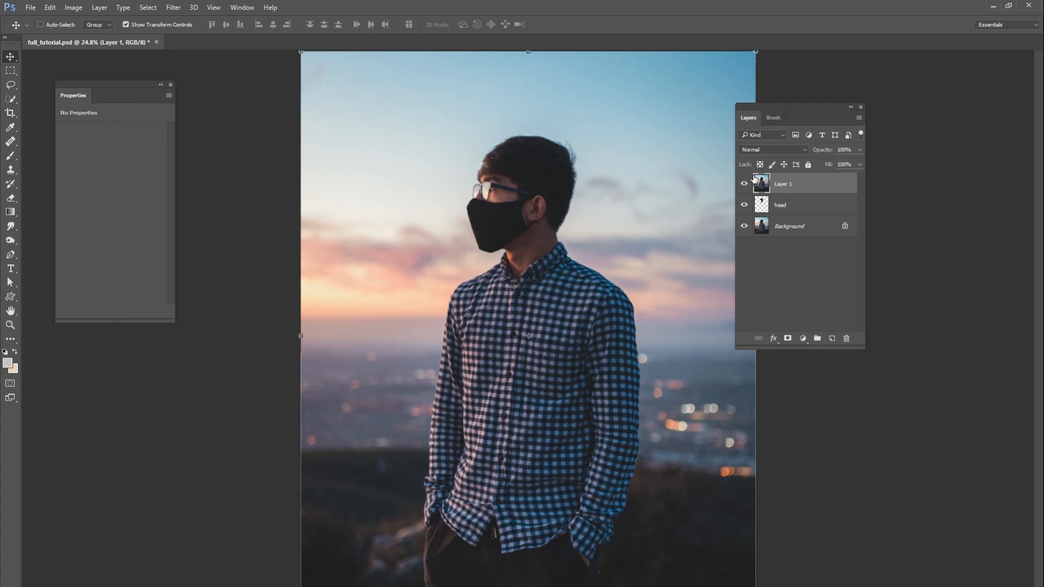
{"action": "key", "text": "ctrl+alt+g"}
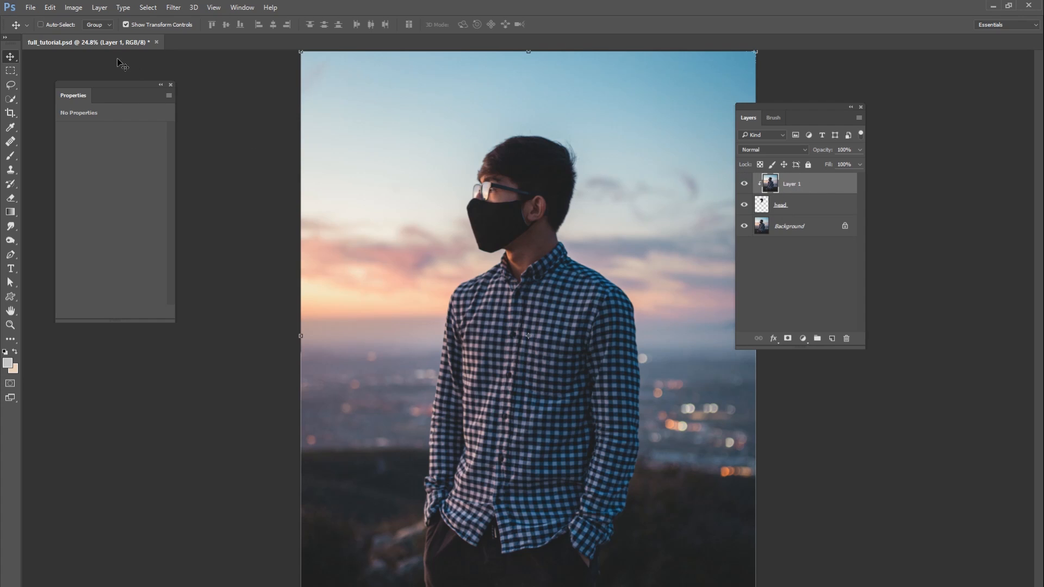
Shift the clipped Layer 1 until its pale sky covers the whole head and neck and matches the surrounding background.
{"action": "left_click_drag", "start_coordinate": [611, 286], "coordinate": [569, 223]}
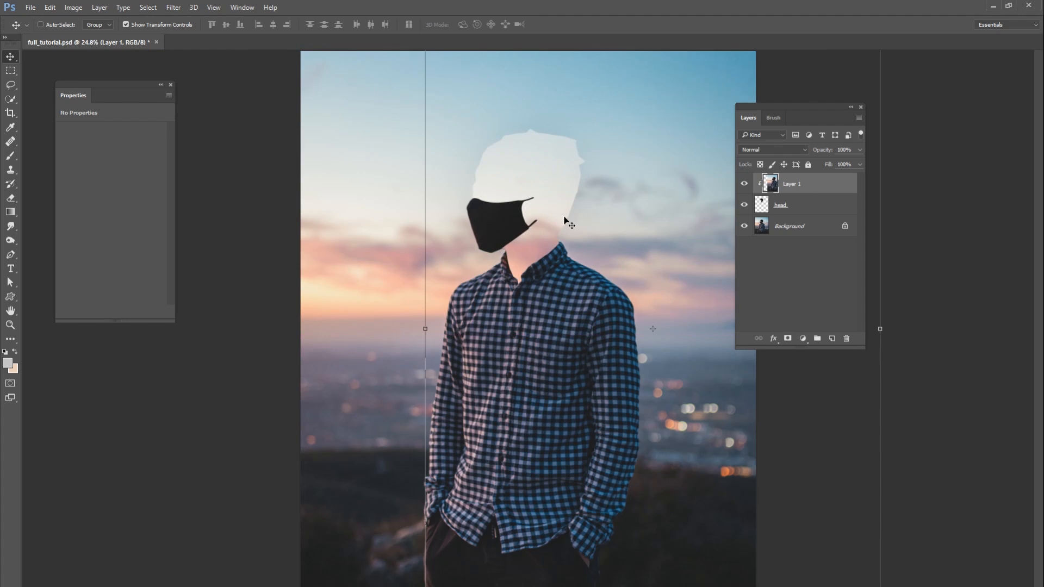
{"action": "left_click_drag", "start_coordinate": [686, 251], "coordinate": [519, 237]}
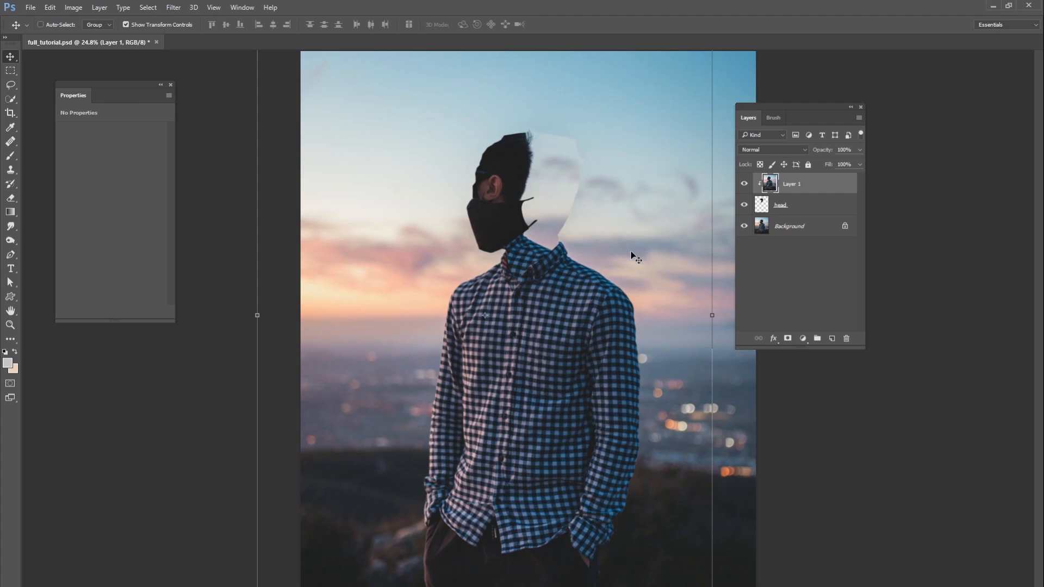
{"action": "left_click_drag", "start_coordinate": [617, 307], "coordinate": [598, 318]}
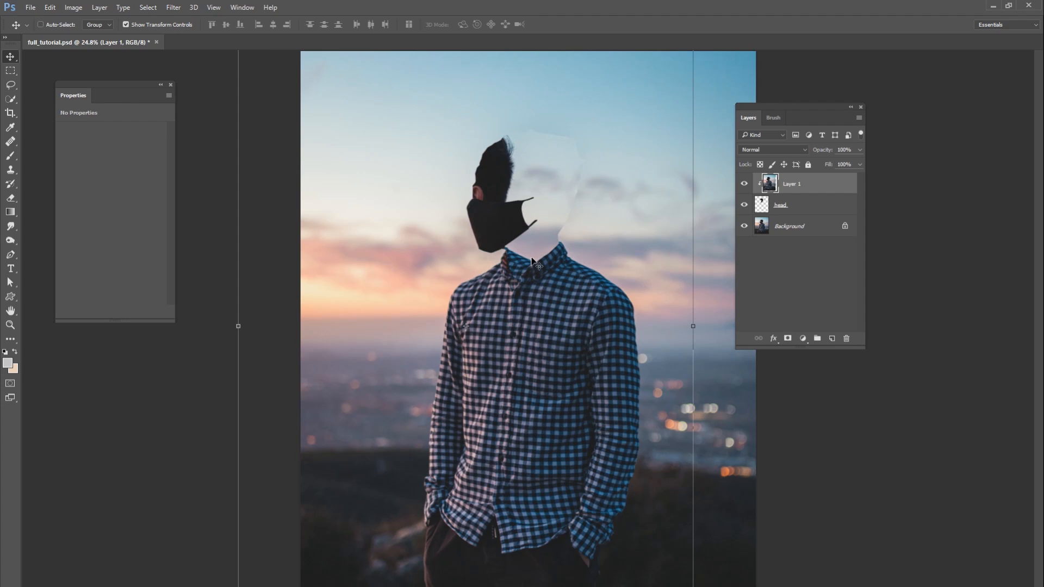
{"action": "left_click_drag", "start_coordinate": [603, 278], "coordinate": [464, 234]}
{"action": "left_click_drag", "start_coordinate": [500, 270], "coordinate": [488, 247]}
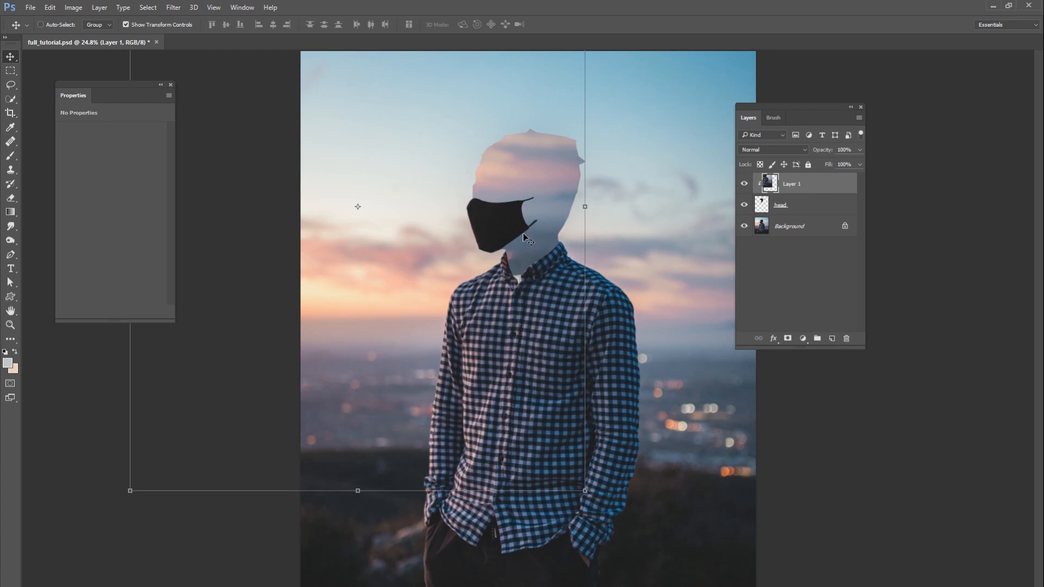
{"action": "left_click_drag", "start_coordinate": [560, 210], "coordinate": [553, 250]}
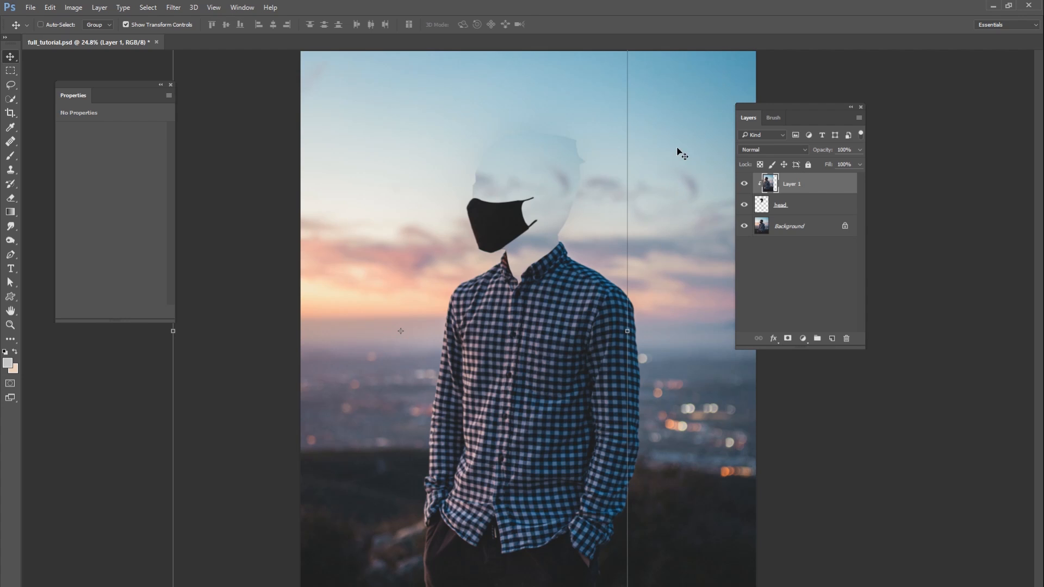
Select the head layer and, with Layer 1 hidden, sample the dark hair colour with the Brush tool.
{"action": "key", "text": "ctrl+plus"}
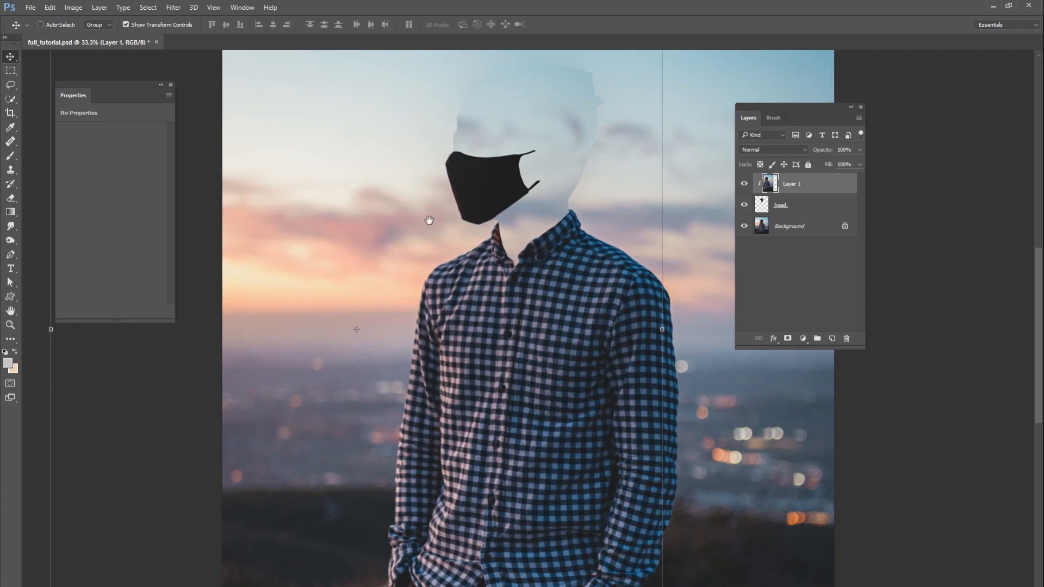
{"action": "left_click_drag", "start_coordinate": [538, 254], "coordinate": [513, 396]}
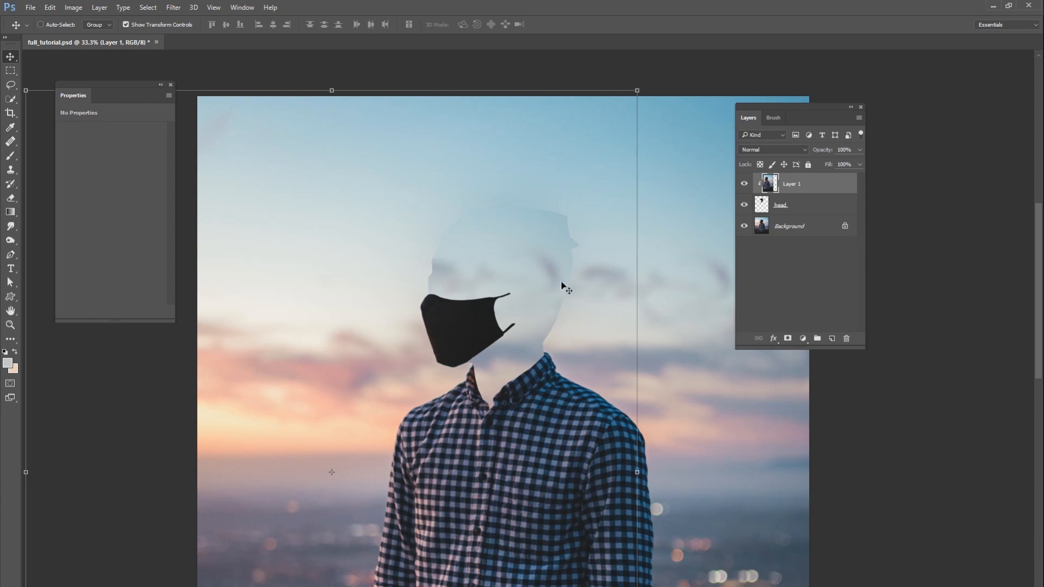
{"action": "left_click", "coordinate": [761, 213]}
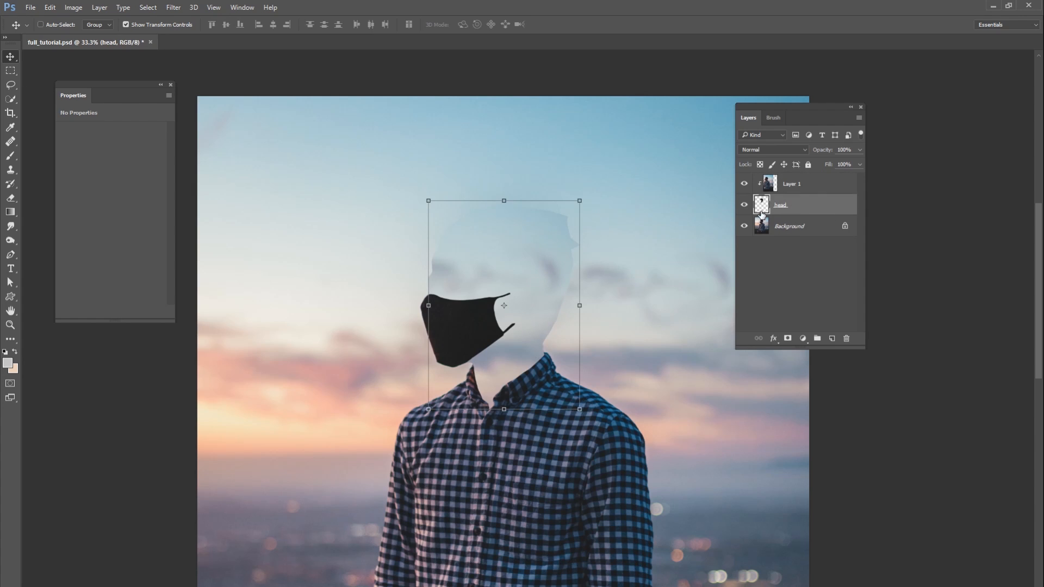
{"action": "left_click", "coordinate": [744, 185]}
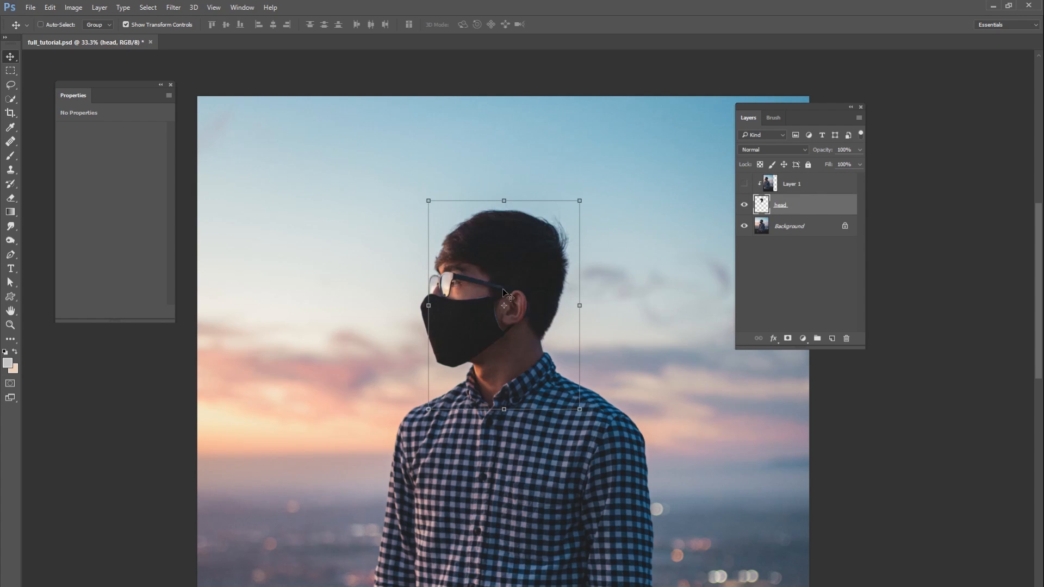
{"action": "left_click", "coordinate": [744, 185]}
{"action": "left_click", "coordinate": [11, 156]}
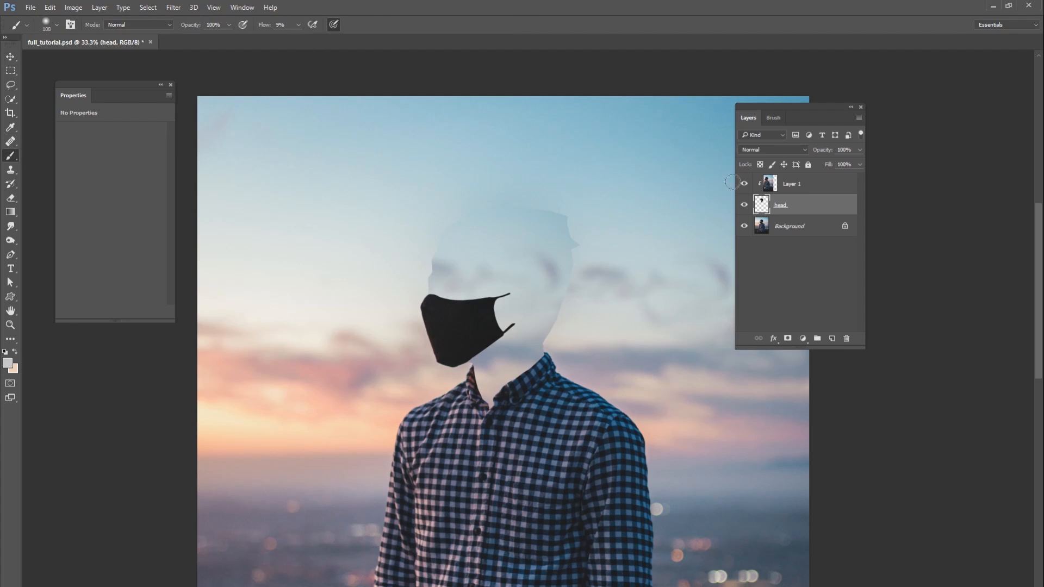
{"action": "left_click", "coordinate": [744, 184]}
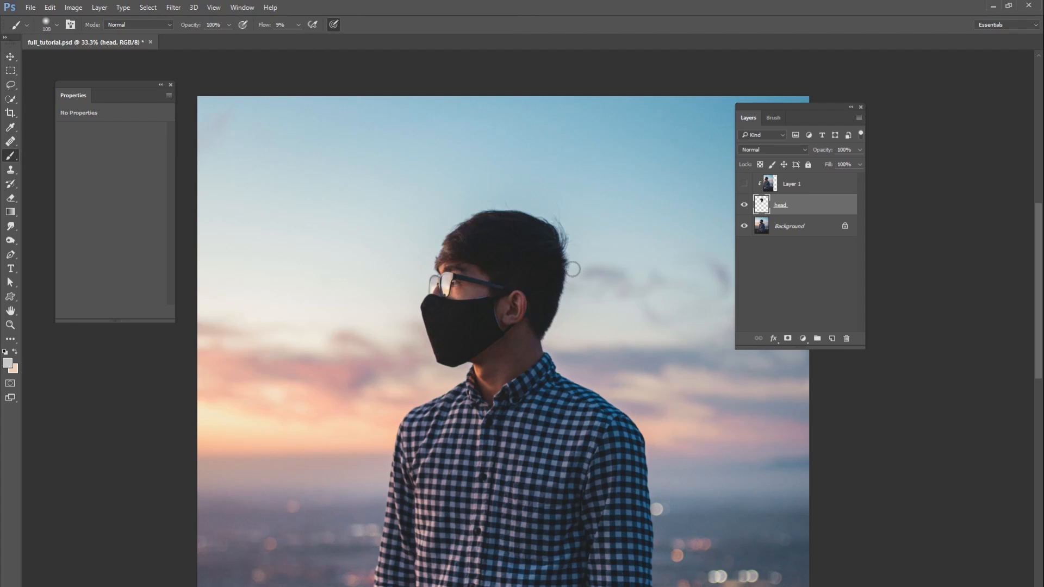
{"action": "left_click", "coordinate": [558, 267], "text": "alt"}
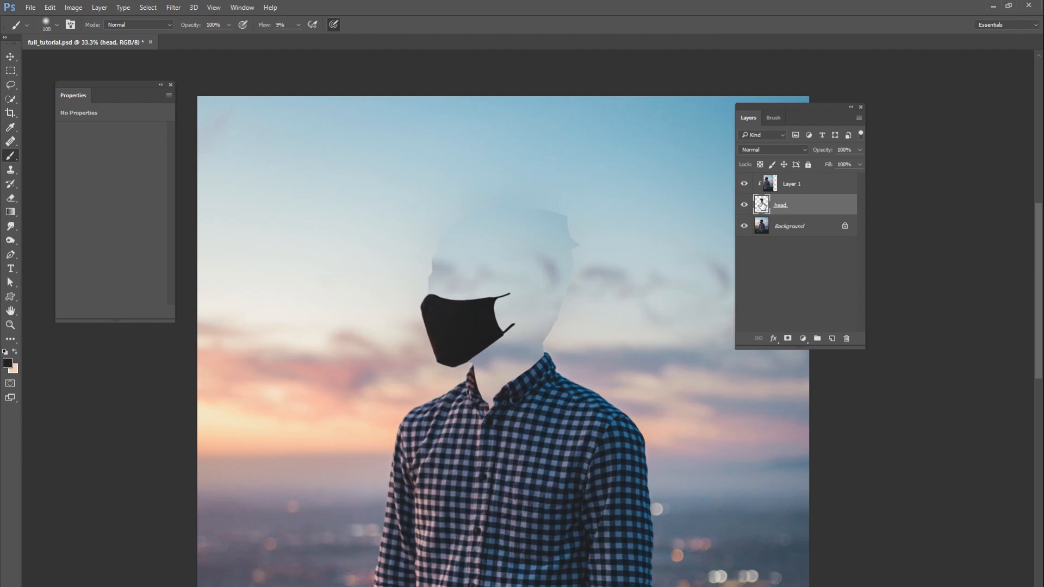
Enlarge the 0% hardness brush and paint on the head layer along the back and crown to soften the cut-out's edge.
{"action": "right_click", "coordinate": [574, 260]}
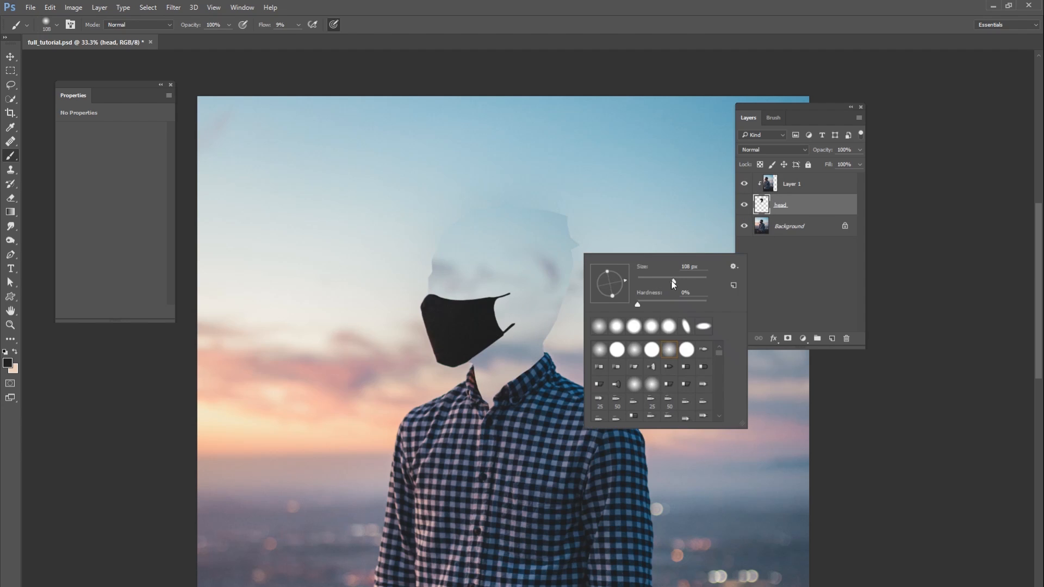
{"action": "left_click_drag", "start_coordinate": [674, 284], "coordinate": [683, 283]}
{"action": "mouse_move", "coordinate": [560, 306]}
{"action": "left_mouse_down"}
{"action": "mouse_move", "coordinate": [548, 329]}
{"action": "mouse_move", "coordinate": [571, 300]}
{"action": "mouse_move", "coordinate": [571, 250]}
{"action": "left_mouse_up"}
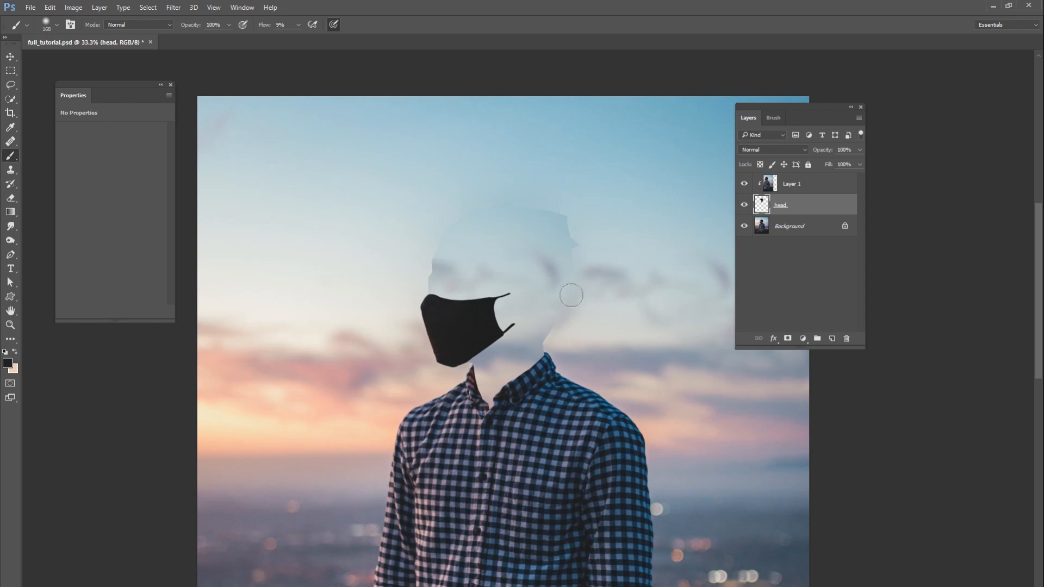
{"action": "mouse_move", "coordinate": [571, 296]}
{"action": "left_mouse_down"}
{"action": "mouse_move", "coordinate": [558, 256]}
{"action": "mouse_move", "coordinate": [575, 232]}
{"action": "mouse_move", "coordinate": [564, 216]}
{"action": "mouse_move", "coordinate": [585, 248]}
{"action": "mouse_move", "coordinate": [563, 277]}
{"action": "mouse_move", "coordinate": [589, 273]}
{"action": "left_mouse_up"}
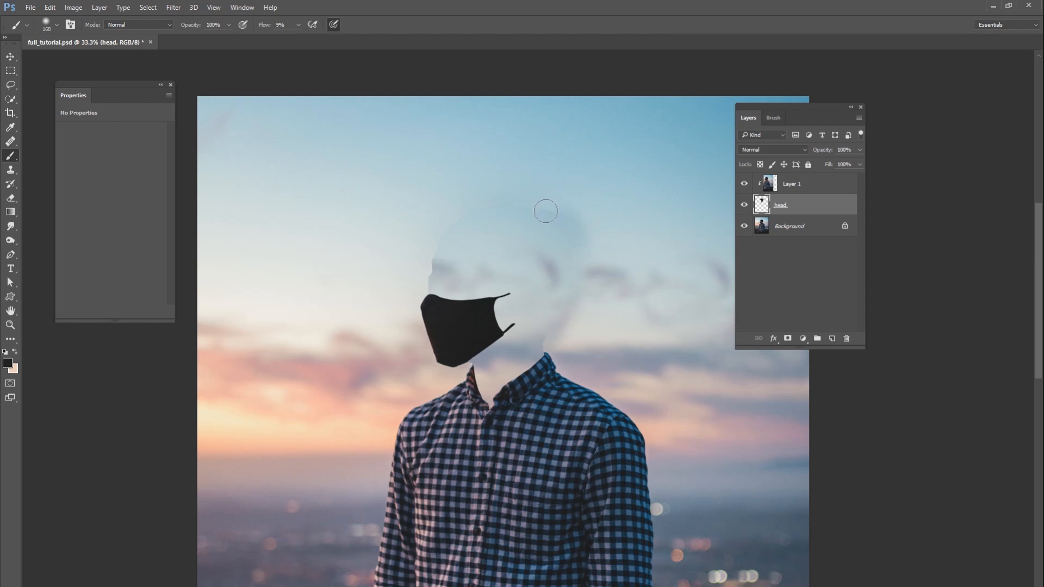
{"action": "right_click", "coordinate": [598, 251]}
{"action": "left_click", "coordinate": [611, 241]}
Try blending the front edge of the face with a larger soft brush and undo the stroke.
{"action": "right_click", "coordinate": [504, 248]}
{"action": "left_click", "coordinate": [598, 270]}
{"action": "left_click", "coordinate": [416, 274]}
{"action": "mouse_move", "coordinate": [415, 273]}
{"action": "left_mouse_down"}
{"action": "mouse_move", "coordinate": [384, 276]}
{"action": "mouse_move", "coordinate": [394, 282]}
{"action": "left_mouse_up"}
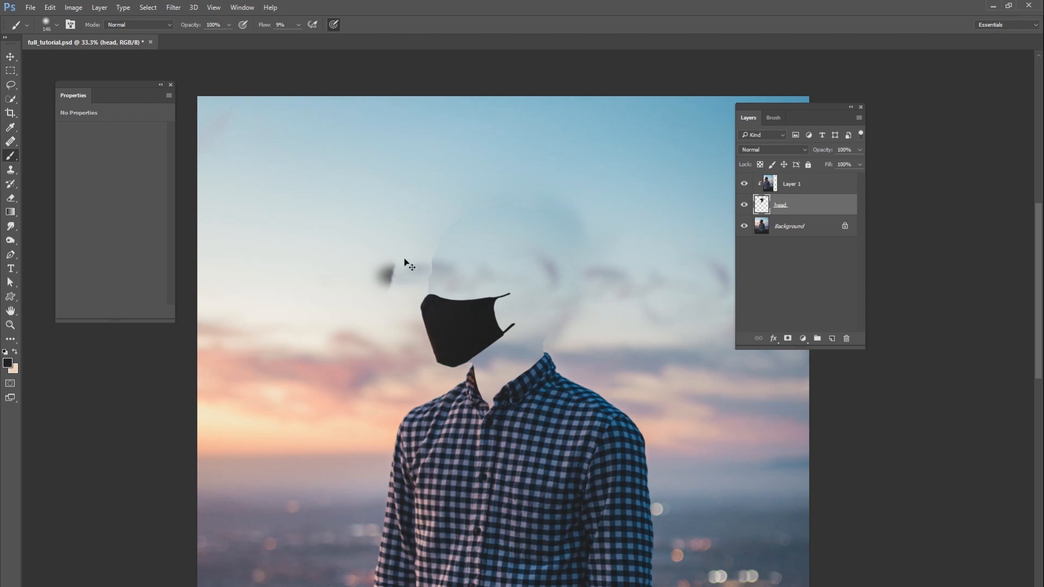
{"action": "key", "text": "ctrl+z"}
Reduce the size of the soft 0% hardness brush for the narrow edges of the head layer.
{"action": "right_click", "coordinate": [438, 258]}
{"action": "left_click", "coordinate": [534, 284]}
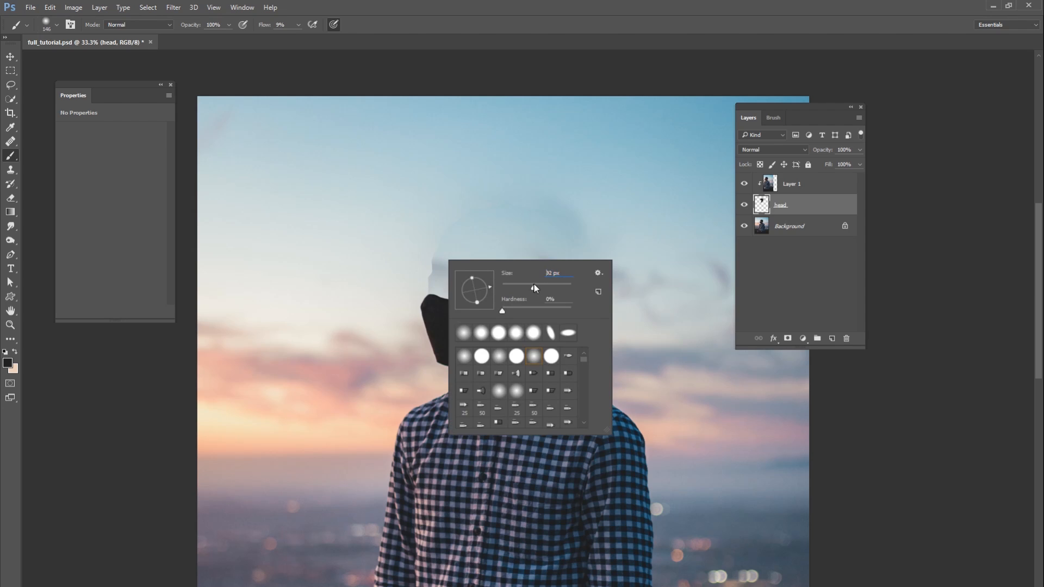
{"action": "left_click_drag", "start_coordinate": [534, 284], "coordinate": [533, 285]}
{"action": "key", "text": "Return"}
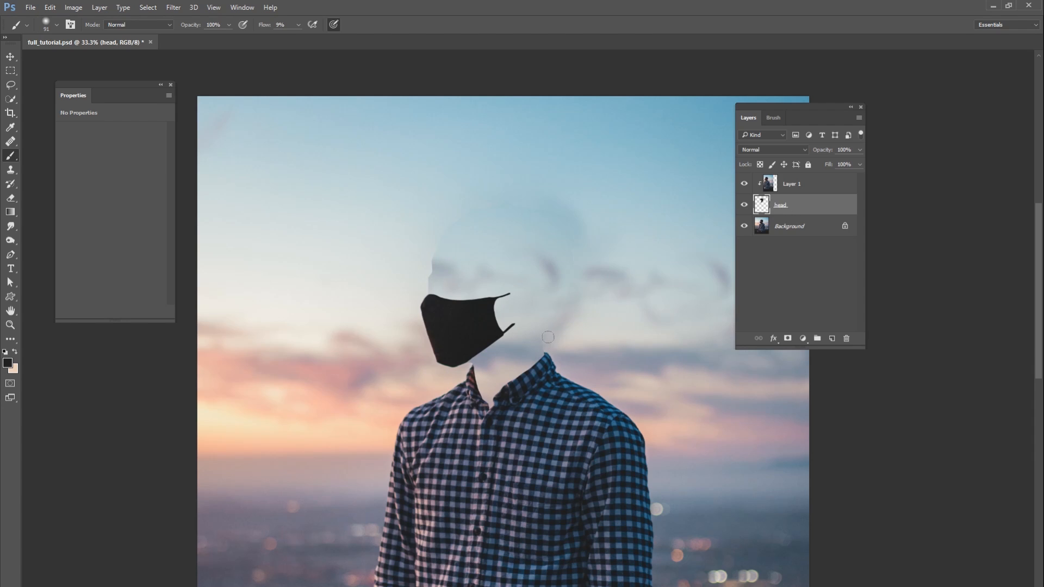
Add a new empty layer above Layer 1 and enlarge the soft brush to 448 px, keeping the flow at 9%.
{"action": "left_click", "coordinate": [807, 192]}
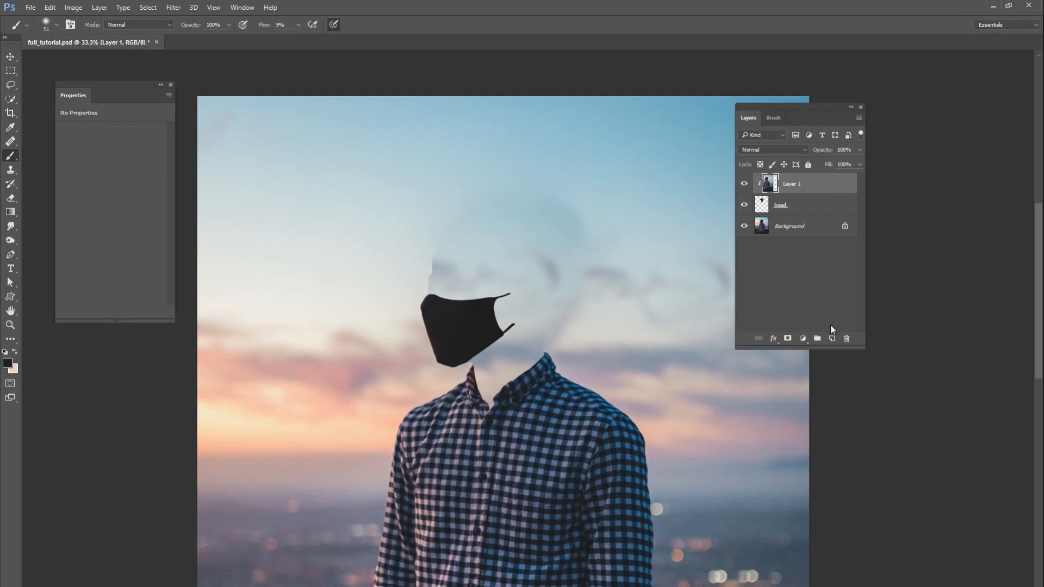
{"action": "left_click", "coordinate": [833, 338]}
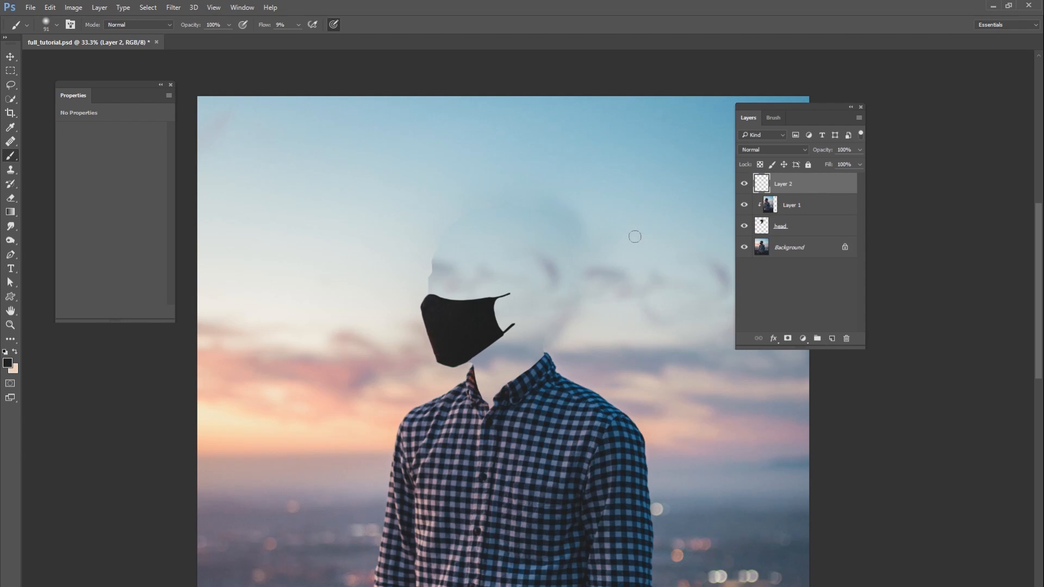
{"action": "right_click", "coordinate": [601, 198]}
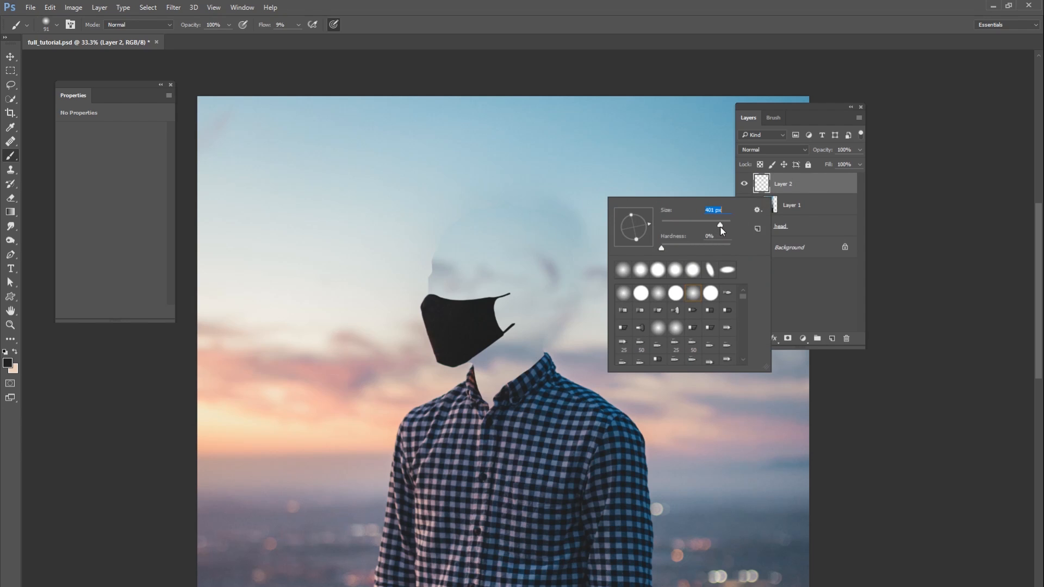
{"action": "left_click_drag", "start_coordinate": [721, 231], "coordinate": [724, 230]}
{"action": "left_click", "coordinate": [298, 24]}
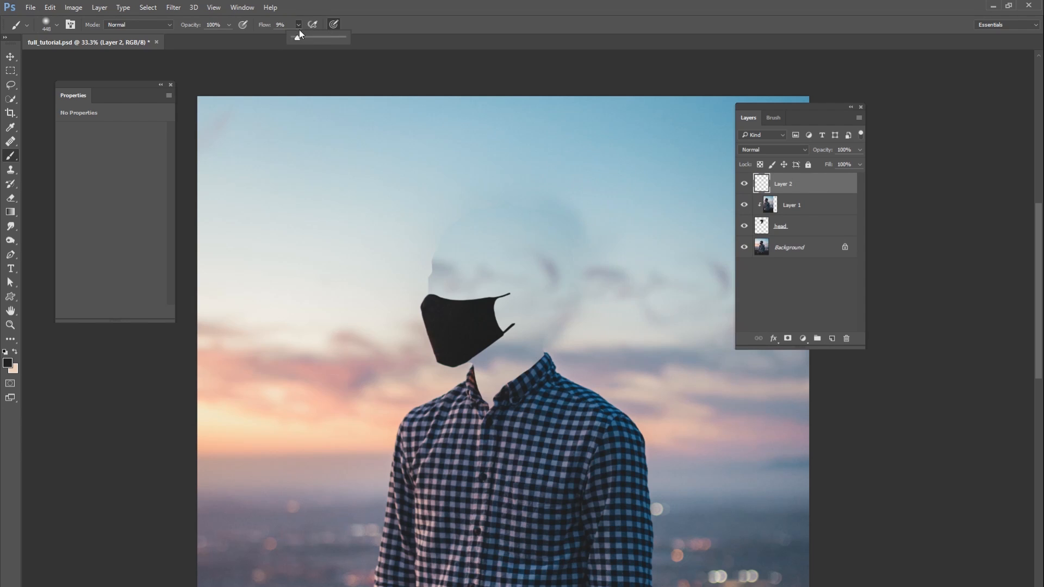
Paint sampled sky colours on Layer 2 over the back and crown of the head to hide the cut-out's outline.
{"action": "left_click", "coordinate": [597, 191], "text": "alt"}
{"action": "left_click", "coordinate": [591, 310], "text": "alt"}
{"action": "left_click", "coordinate": [583, 213], "text": "alt"}
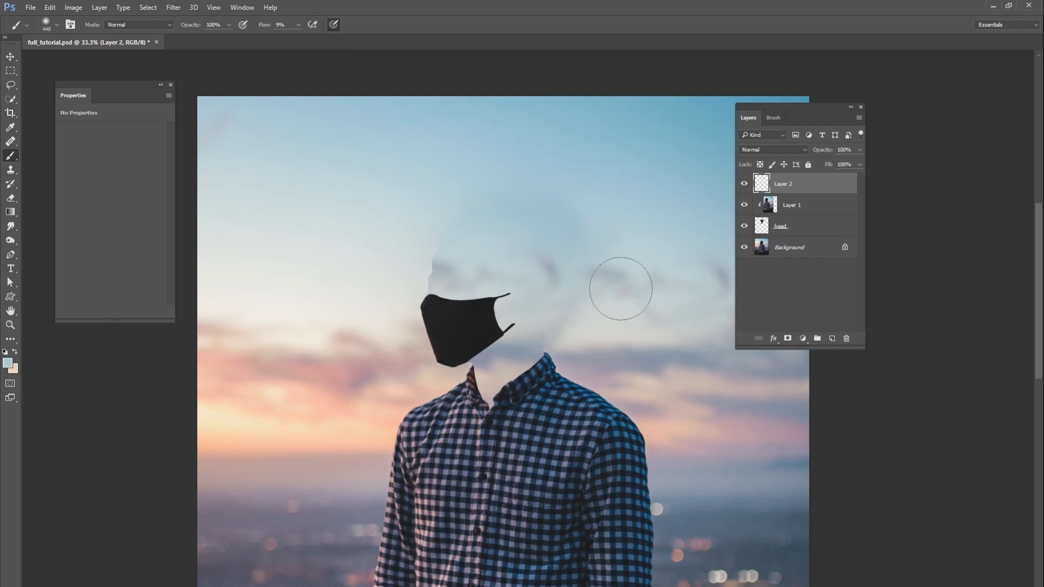
{"action": "left_click", "coordinate": [583, 198], "text": "alt"}
{"action": "left_click", "coordinate": [578, 200], "text": "alt"}
{"action": "left_click", "coordinate": [608, 275], "text": "alt"}
Reduce the soft brush to 202 px and blend sampled sky tones into the clouds at the back of the head.
{"action": "right_click", "coordinate": [589, 266]}
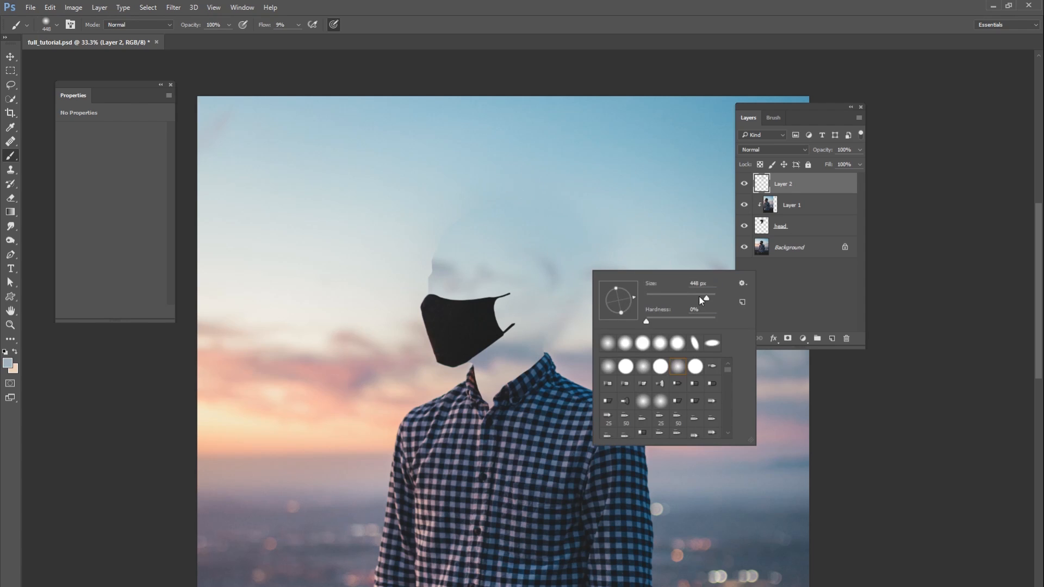
{"action": "left_click", "coordinate": [698, 298]}
{"action": "left_click", "coordinate": [574, 266], "text": "alt"}
{"action": "left_click", "coordinate": [615, 268], "text": "alt"}
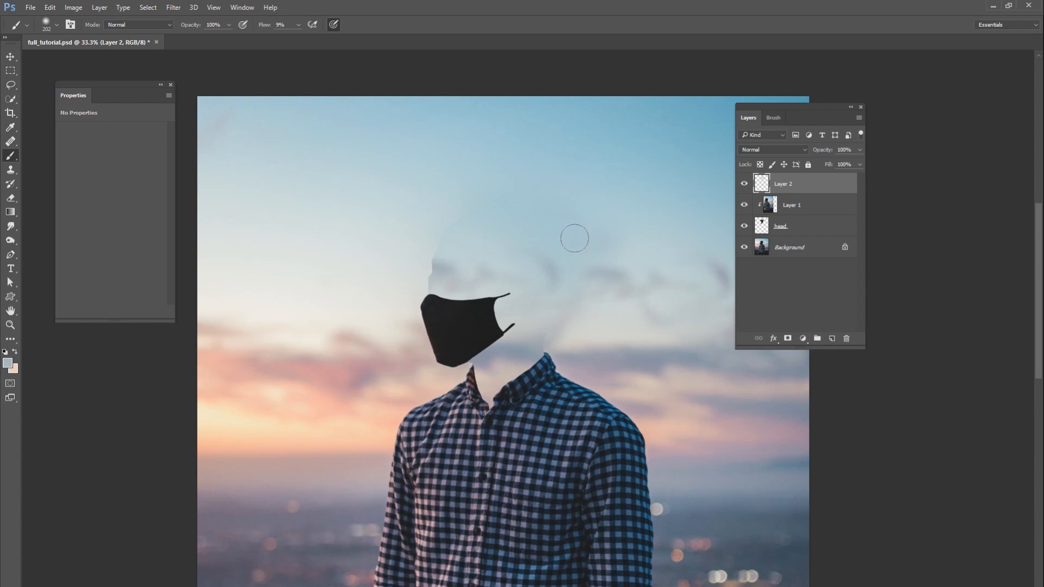
Sample the sky in front of the face and cover the face's front edge above the mask, using a 100 px soft brush.
{"action": "left_click", "coordinate": [409, 271], "text": "alt"}
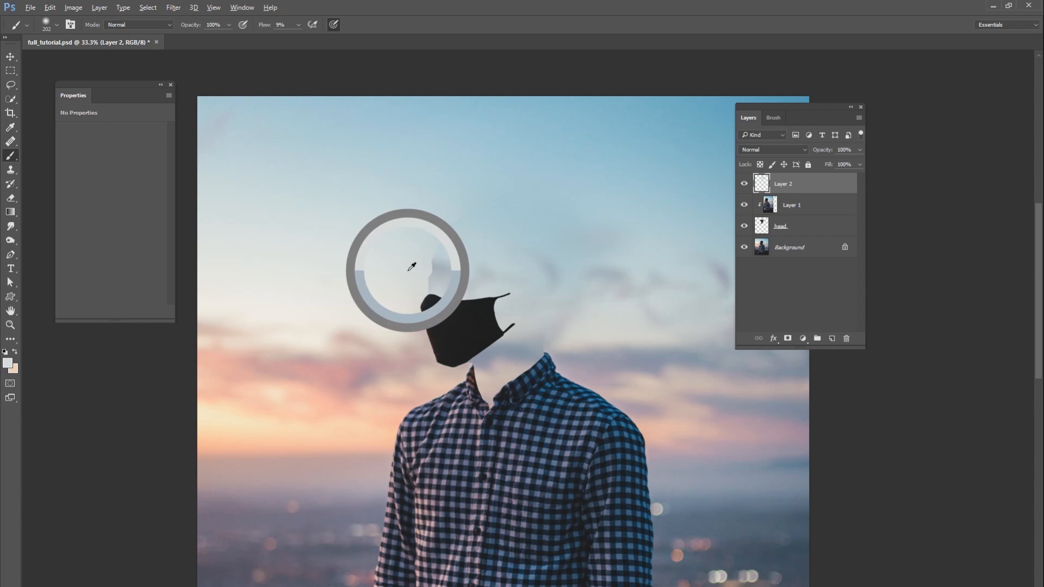
{"action": "mouse_move", "coordinate": [428, 265]}
{"action": "left_mouse_down"}
{"action": "mouse_move", "coordinate": [436, 272]}
{"action": "mouse_move", "coordinate": [437, 247]}
{"action": "mouse_move", "coordinate": [432, 271]}
{"action": "left_mouse_up"}
{"action": "right_click", "coordinate": [431, 271]}
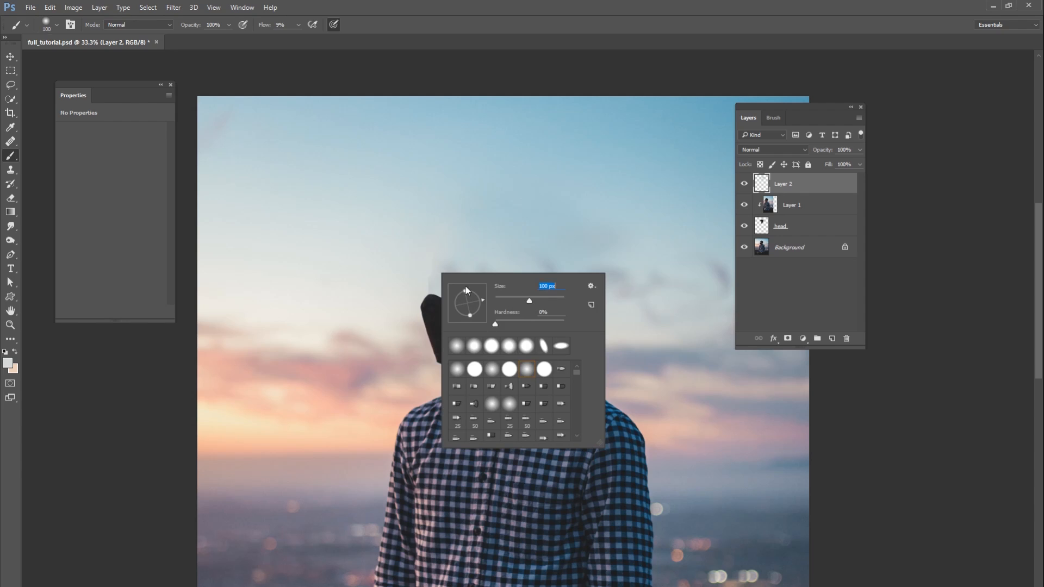
{"action": "left_click", "coordinate": [424, 288]}
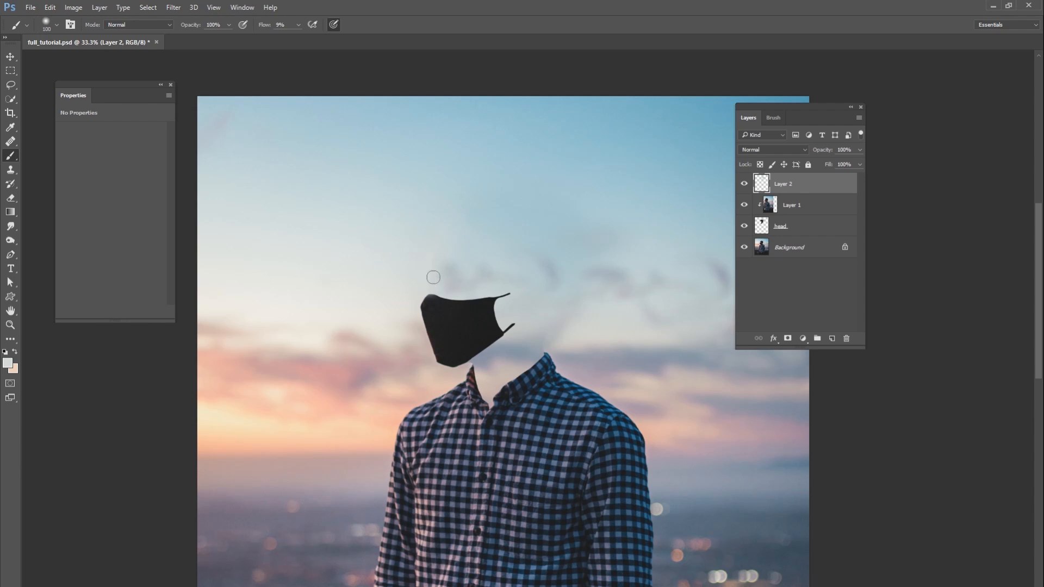
{"action": "right_click", "coordinate": [465, 260]}
{"action": "left_click_drag", "start_coordinate": [553, 290], "coordinate": [630, 277]}
{"action": "left_click", "coordinate": [420, 275]}
Enlarge the soft brush to 448 px and blend sampled sky colour across the forehead and crown area.
{"action": "right_click", "coordinate": [463, 261]}
{"action": "left_click", "coordinate": [430, 230], "text": "alt"}
{"action": "right_click", "coordinate": [497, 252]}
{"action": "left_click", "coordinate": [594, 186]}
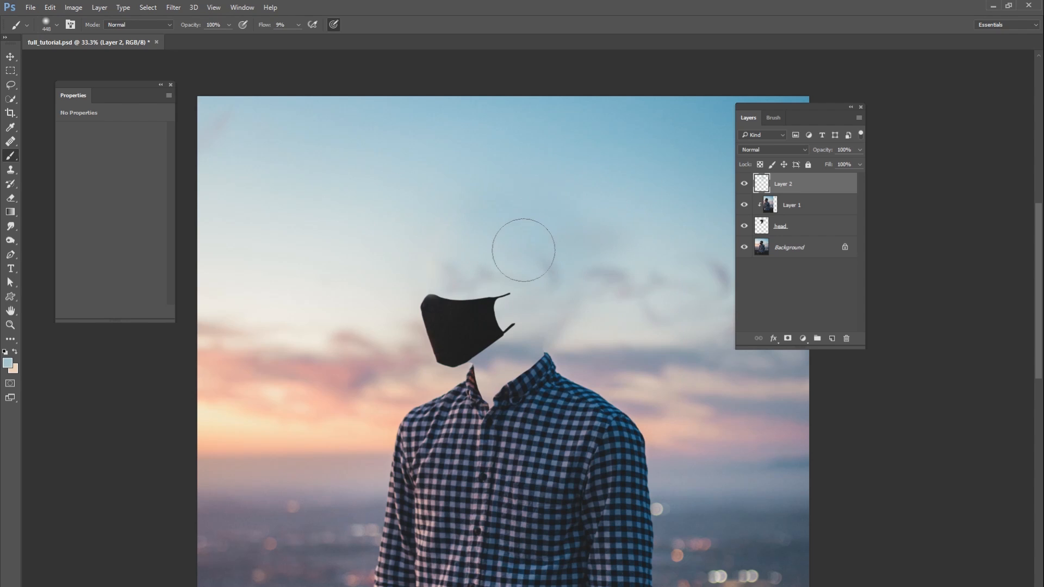
Sample sky tones around the mask and smooth the back of the head area with a 354 px soft brush.
{"action": "left_click", "coordinate": [364, 349], "text": "alt"}
{"action": "right_click", "coordinate": [488, 341]}
{"action": "left_click", "coordinate": [414, 371]}
{"action": "left_click", "coordinate": [562, 302], "text": "alt"}
{"action": "right_click", "coordinate": [566, 297]}
{"action": "left_click_drag", "start_coordinate": [662, 323], "coordinate": [675, 325]}
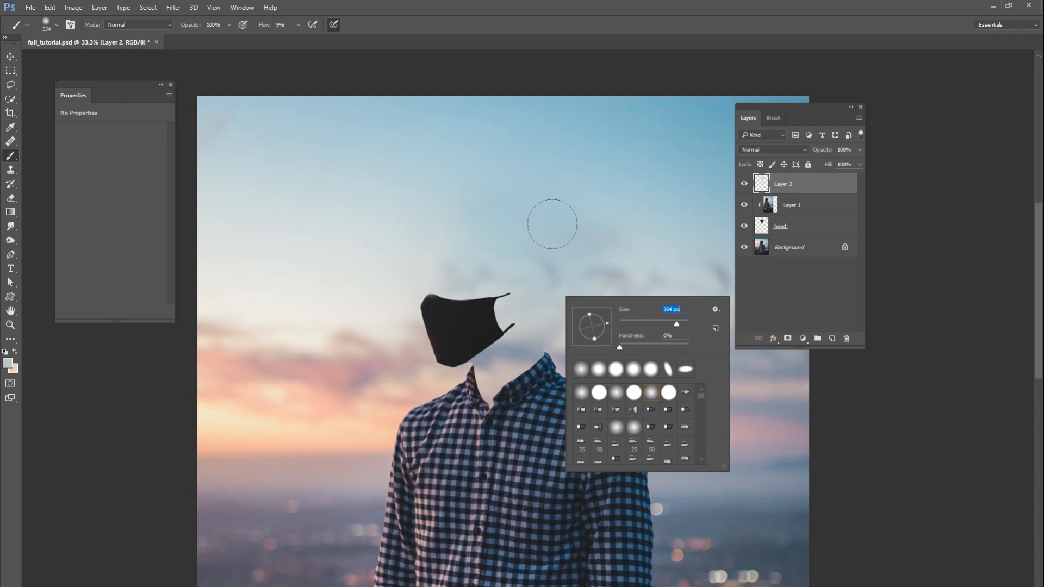
{"action": "left_click", "coordinate": [636, 234]}
Move the Layers panel away from the head area and blend the sky above the mask with a larger soft brush.
{"action": "left_click_drag", "start_coordinate": [788, 109], "coordinate": [837, 103]}
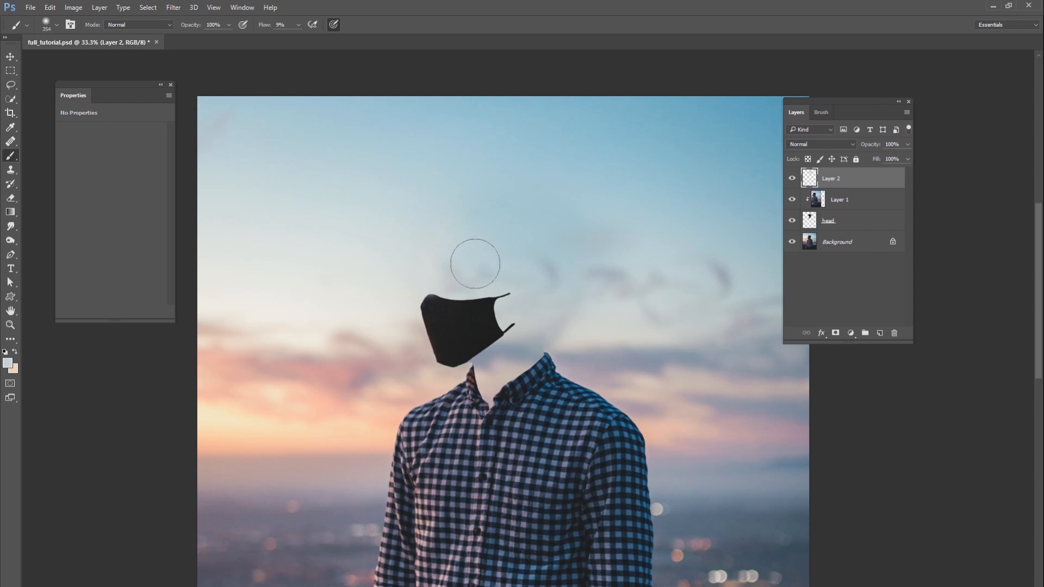
{"action": "right_click", "coordinate": [432, 287]}
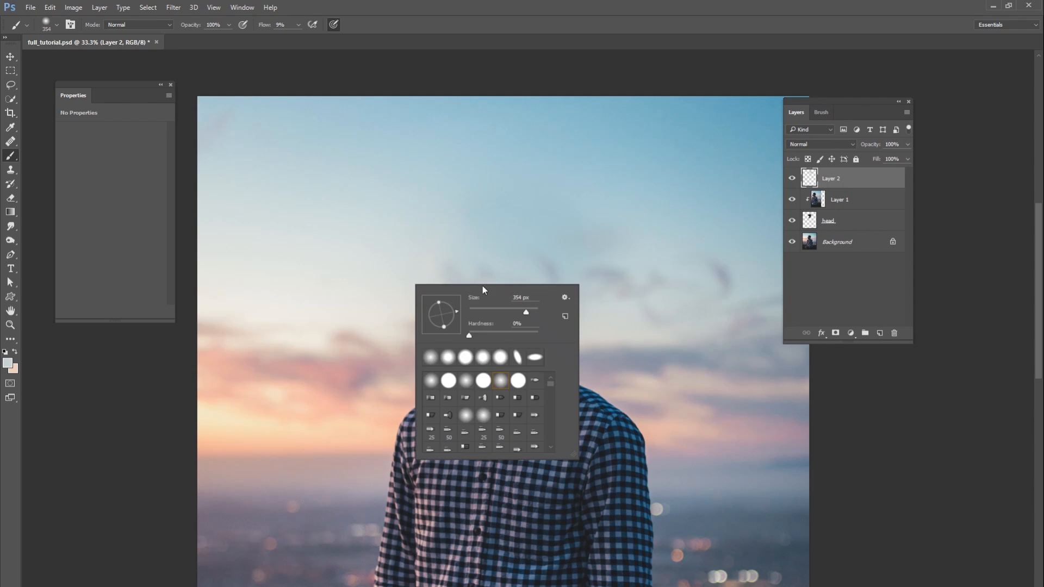
{"action": "mouse_move", "coordinate": [531, 311]}
{"action": "left_mouse_down"}
{"action": "mouse_move", "coordinate": [546, 310]}
{"action": "mouse_move", "coordinate": [530, 312]}
{"action": "left_mouse_up"}
{"action": "left_click", "coordinate": [440, 233]}
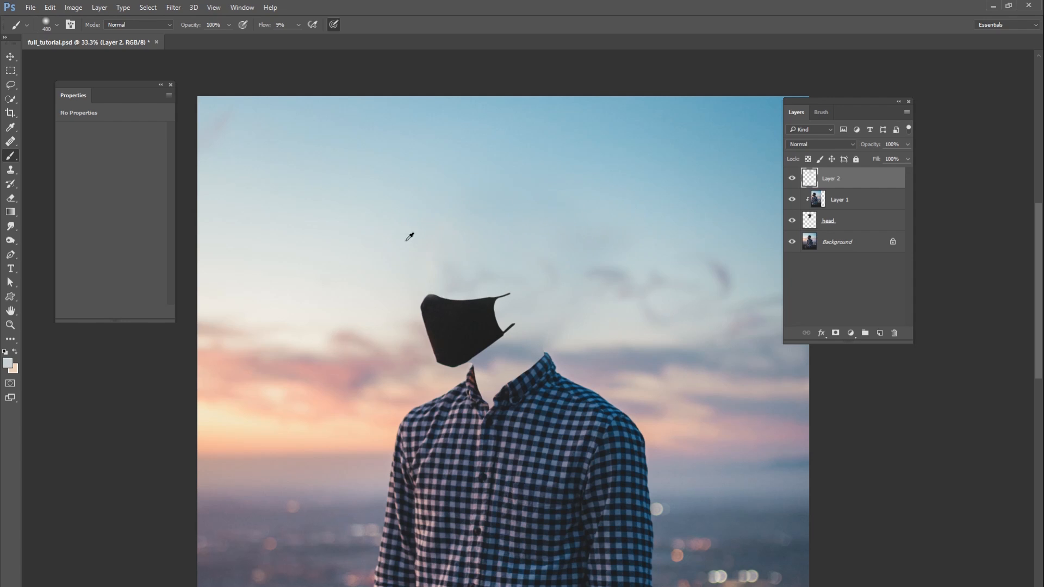
{"action": "left_click", "coordinate": [522, 233], "text": "alt"}
Blend the neck area below the mask with a 72 px soft brush and the sky above the mask with a 259 px one.
{"action": "right_click", "coordinate": [540, 325]}
{"action": "key", "text": "Return"}
{"action": "right_click", "coordinate": [487, 338]}
{"action": "left_click_drag", "start_coordinate": [576, 367], "coordinate": [564, 367]}
{"action": "left_click", "coordinate": [468, 366], "text": "alt"}
{"action": "right_click", "coordinate": [514, 268]}
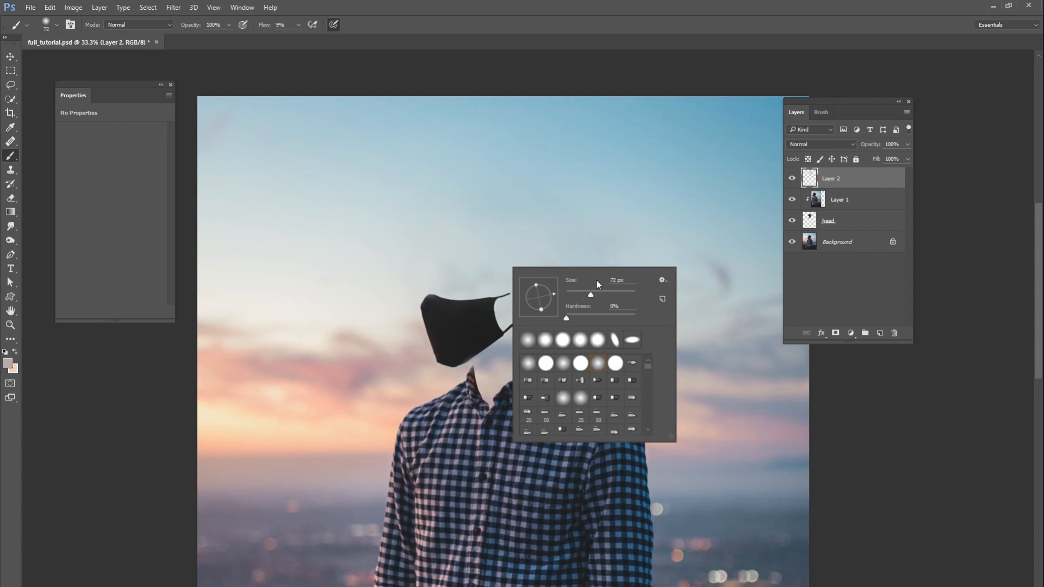
{"action": "left_click", "coordinate": [437, 278], "text": "alt"}
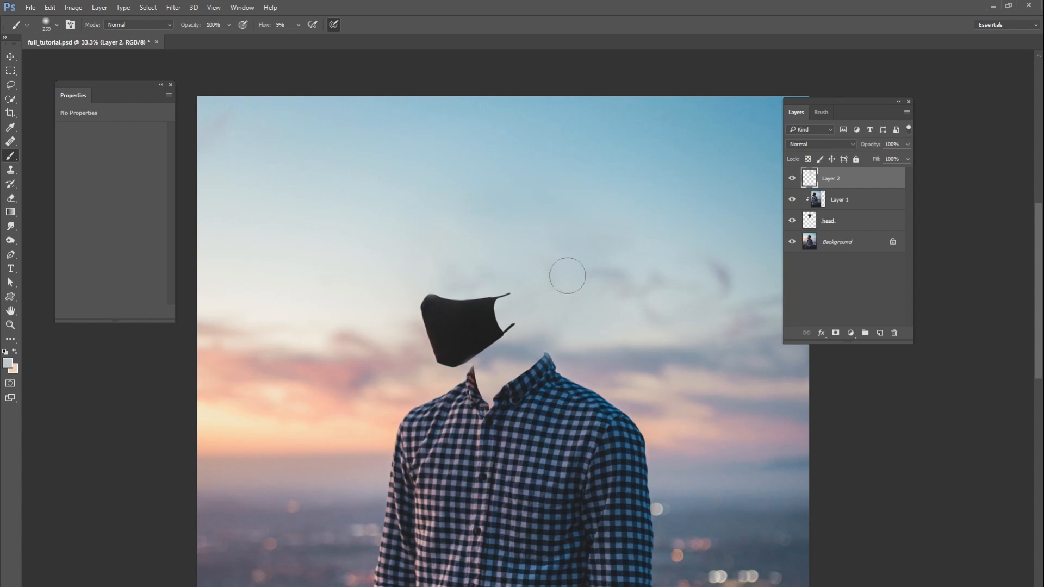
Toggle the visibility of Layer 2 to compare the picture with and without the painted sky.
{"action": "left_click", "coordinate": [793, 181]}
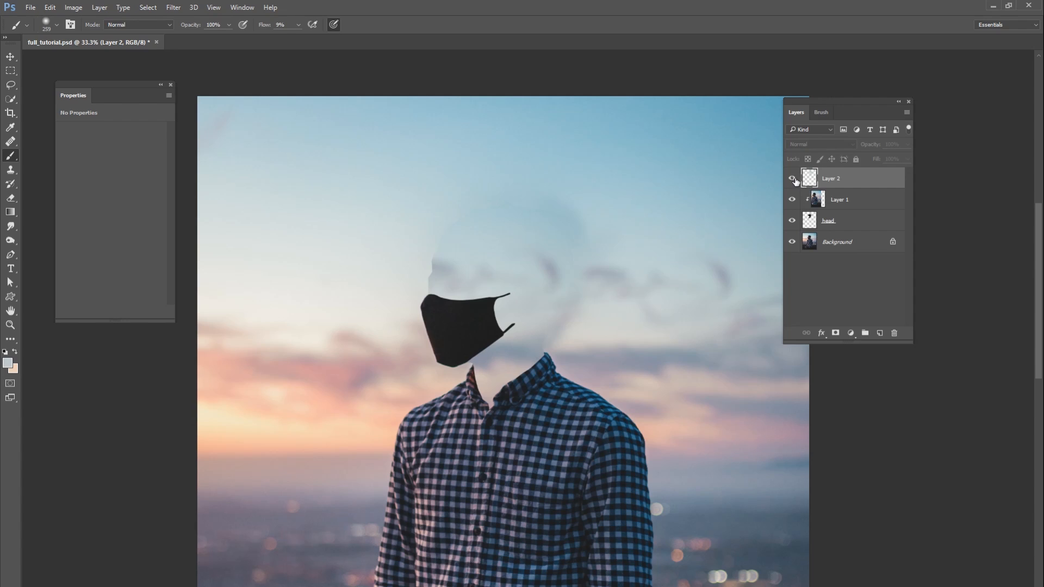
{"action": "left_click", "coordinate": [793, 180]}
{"action": "left_click", "coordinate": [793, 179]}
{"action": "left_click", "coordinate": [793, 180]}
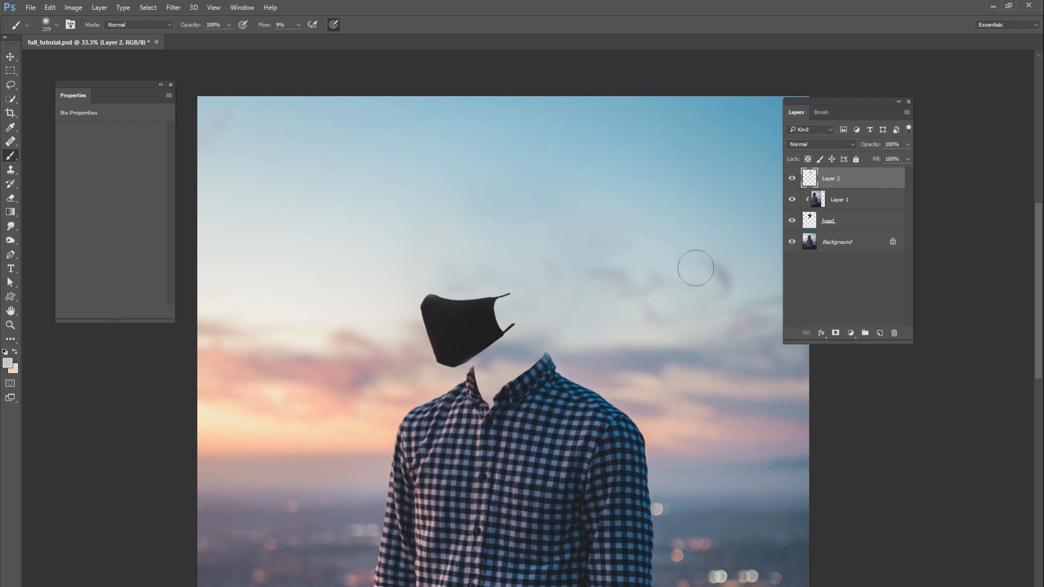
Reduce the soft brush to 59 px and touch up the sky between the mask's lower edge and the front collar.
{"action": "key", "text": "ctrl+plus"}
{"action": "key", "text": "ctrl+plus"}
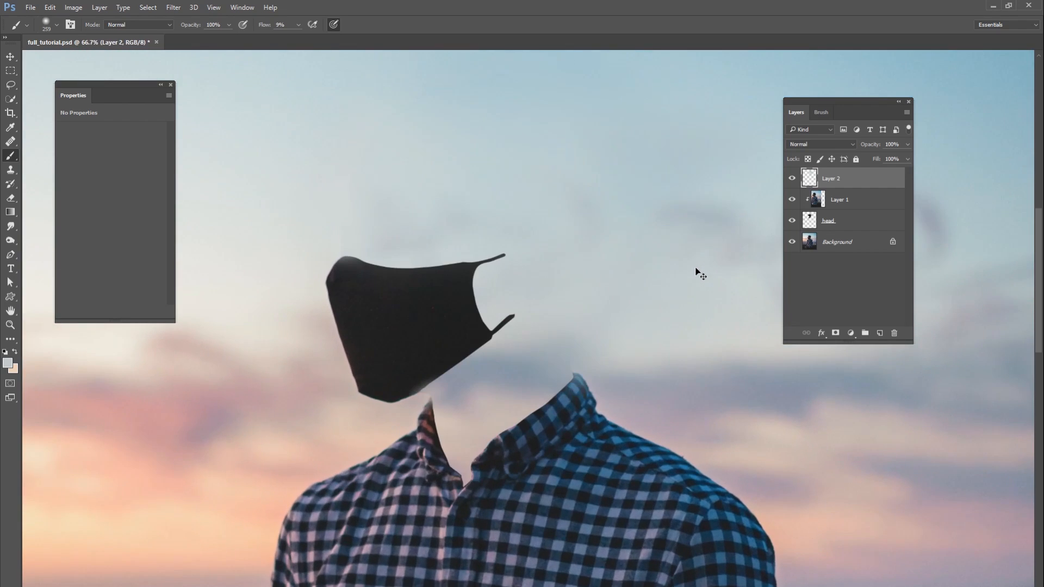
{"action": "left_click_drag", "start_coordinate": [406, 401], "coordinate": [456, 276]}
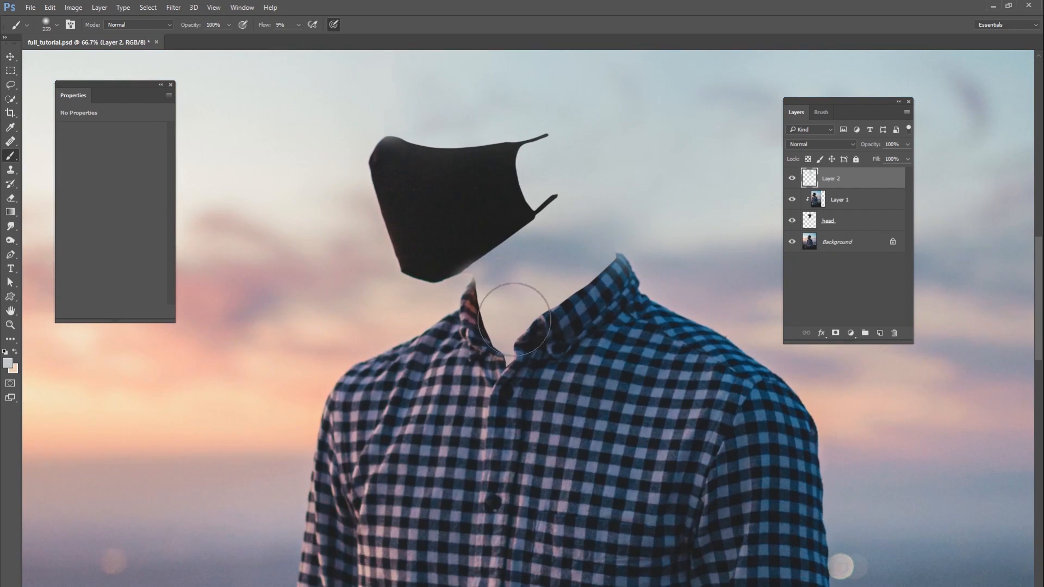
{"action": "right_click", "coordinate": [499, 284]}
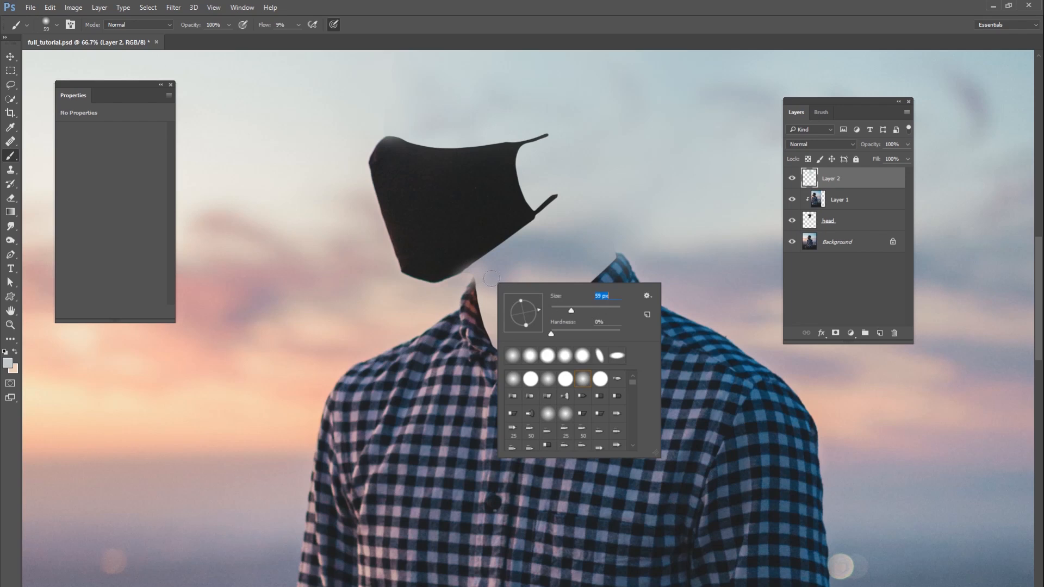
{"action": "key", "text": "Return"}
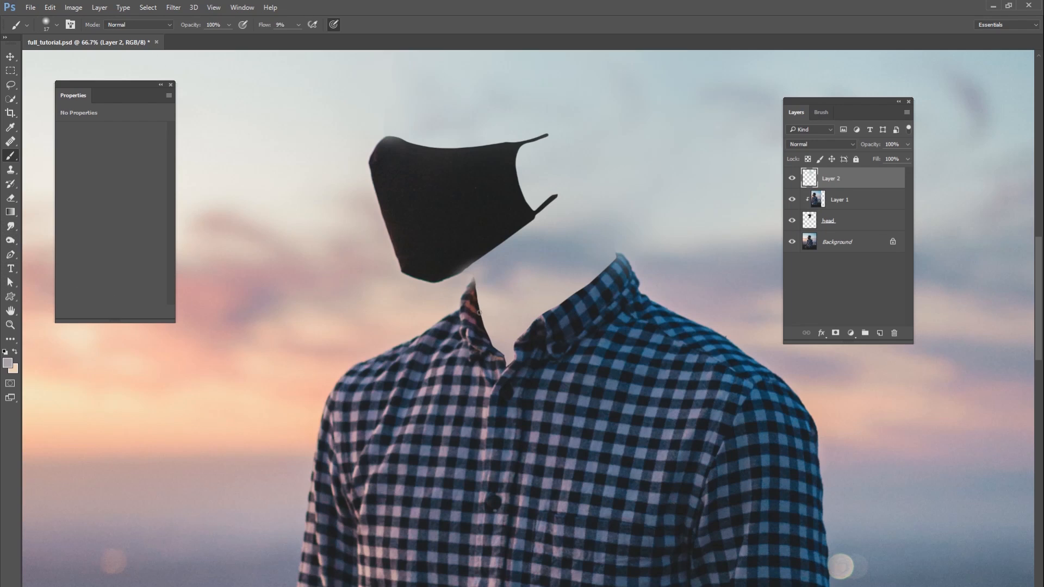
Switch to the Pen tool and add a new layer named "inside the shirt" above Layer 2.
{"action": "left_click", "coordinate": [11, 255]}
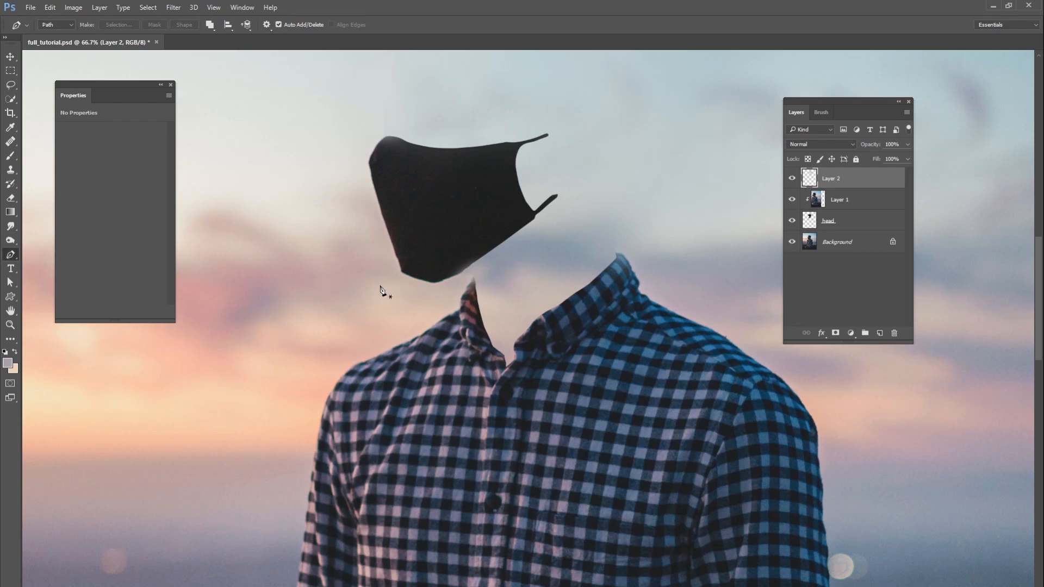
{"action": "left_click", "coordinate": [880, 333]}
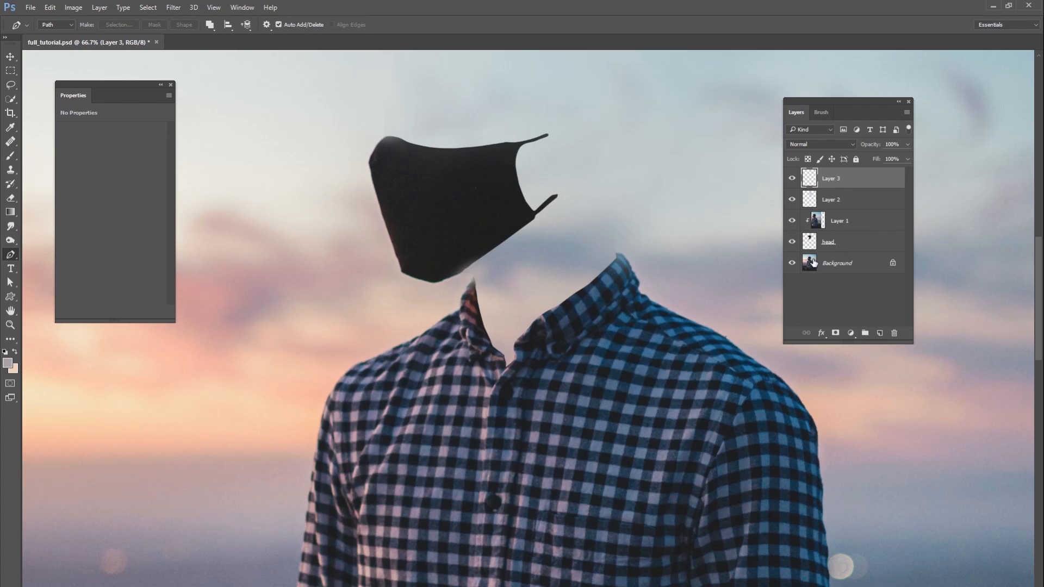
{"action": "double_click", "coordinate": [825, 179]}
{"action": "key", "text": "Return"}
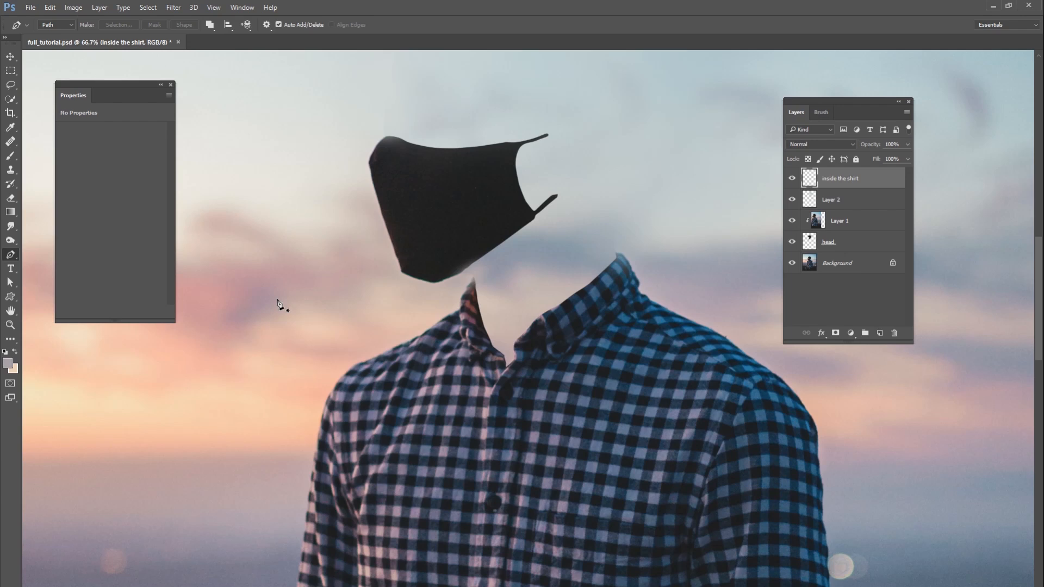
Draw a closed path around the collar opening with a curved back neckline and convert it into a selection.
{"action": "left_click", "coordinate": [474, 280]}
{"action": "left_click", "coordinate": [474, 281]}
{"action": "left_click_drag", "start_coordinate": [547, 352], "coordinate": [544, 358]}
{"action": "right_click", "coordinate": [515, 301]}
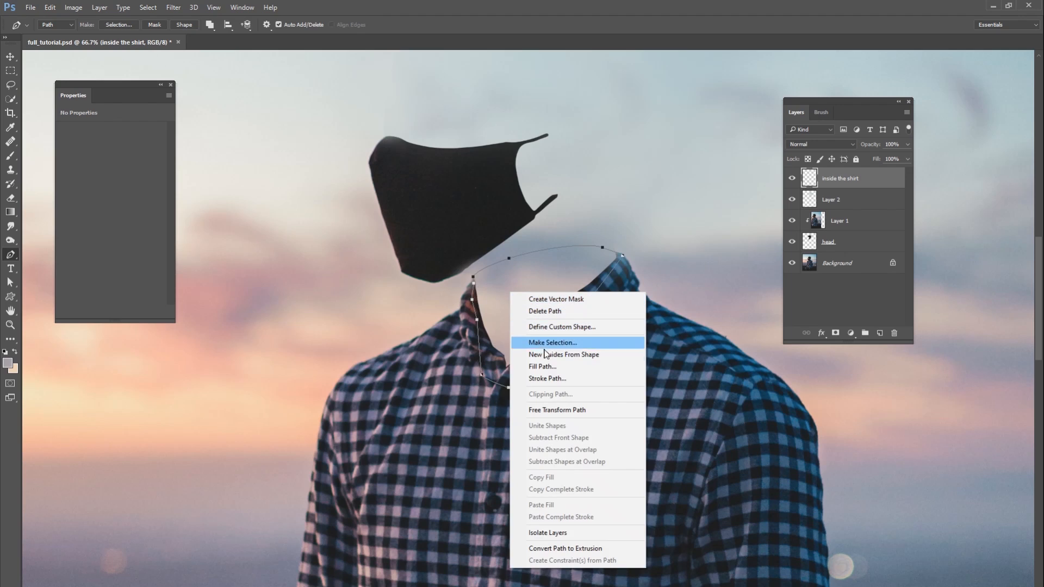
{"action": "left_click", "coordinate": [544, 342]}
{"action": "left_click", "coordinate": [577, 180]}
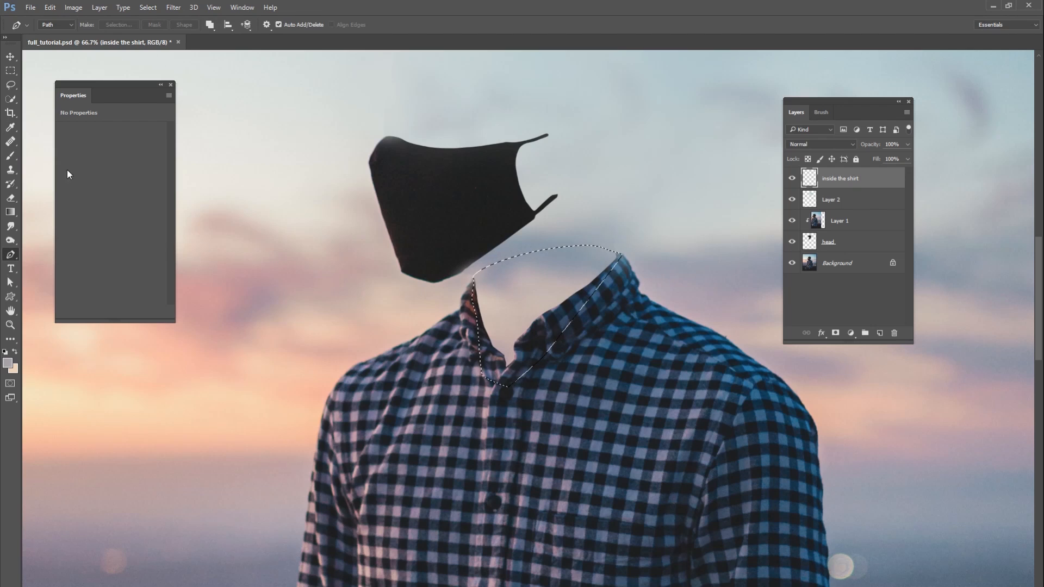
Sample dark navy from the collar and paint the upper part of the selected collar opening with a 100 px soft brush.
{"action": "left_click", "coordinate": [13, 158]}
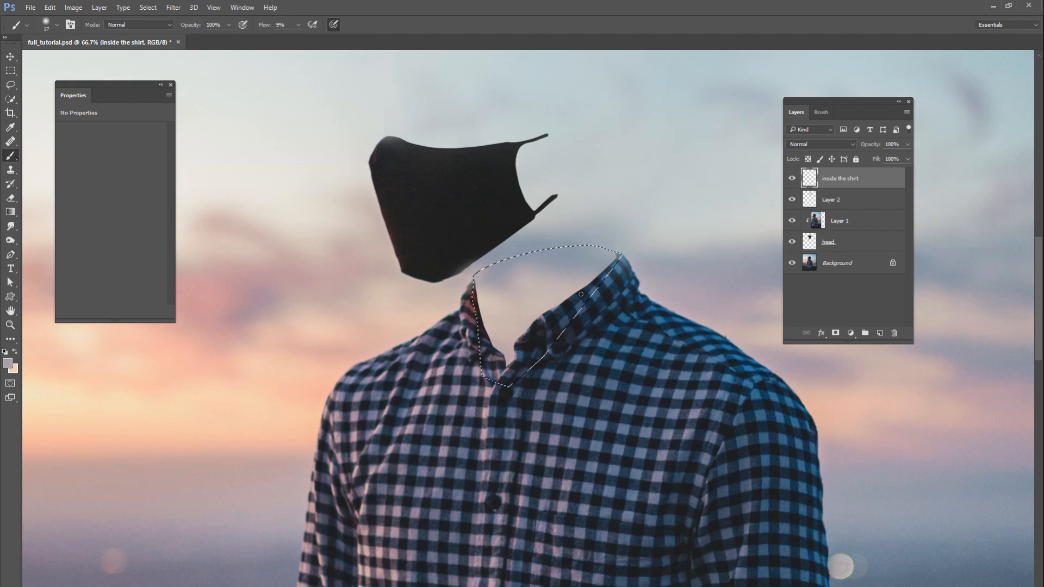
{"action": "right_click", "coordinate": [572, 266]}
{"action": "left_click_drag", "start_coordinate": [647, 278], "coordinate": [657, 279]}
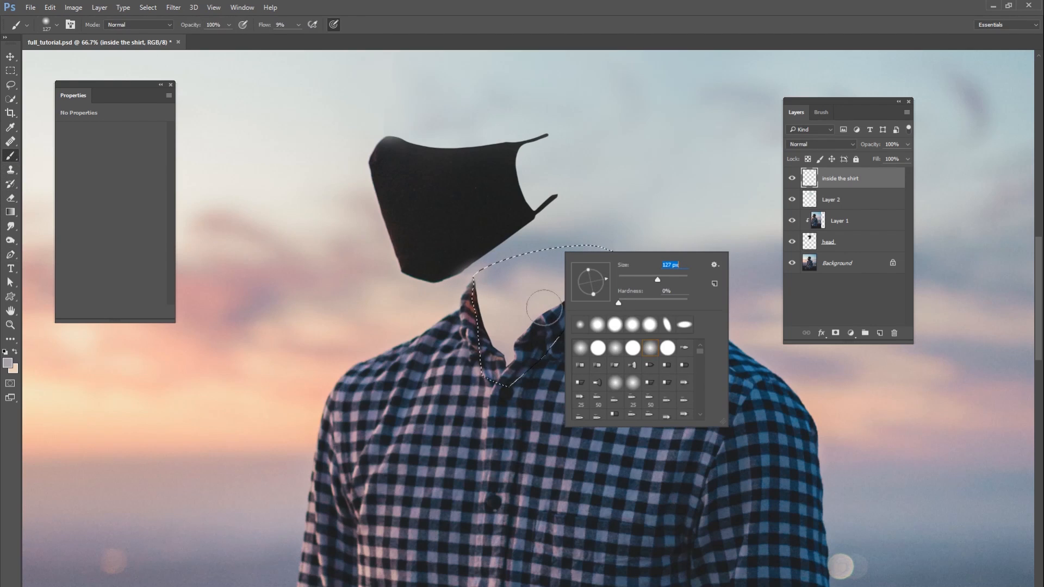
{"action": "left_click", "coordinate": [562, 304], "text": "alt"}
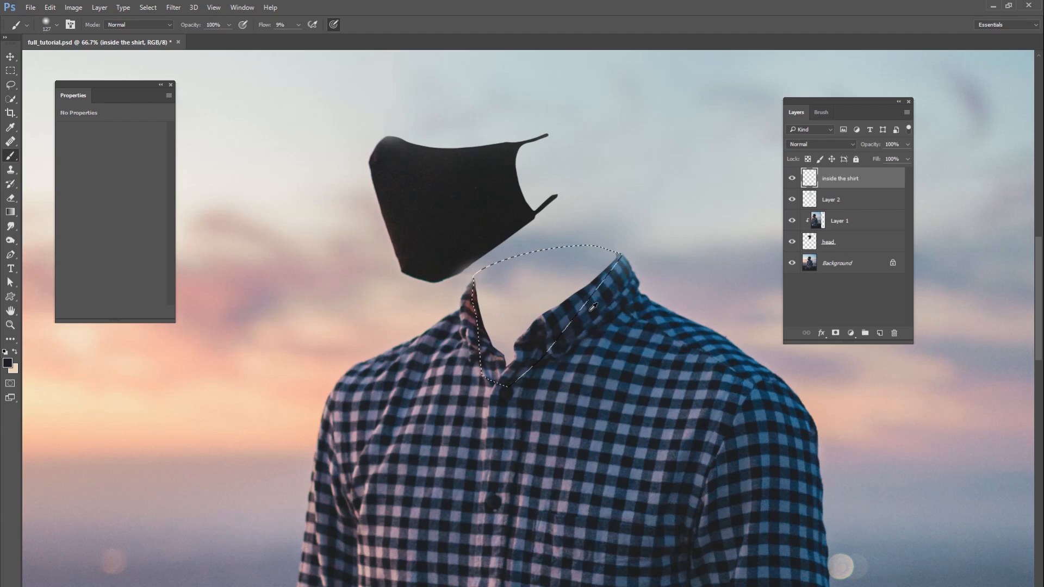
{"action": "right_click", "coordinate": [555, 298]}
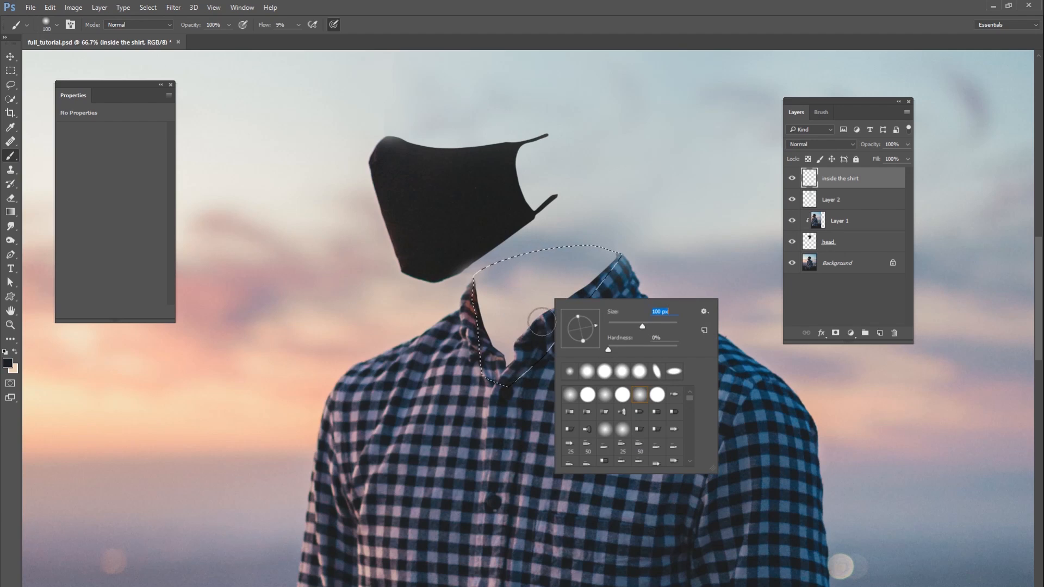
{"action": "left_click", "coordinate": [542, 321], "text": "alt"}
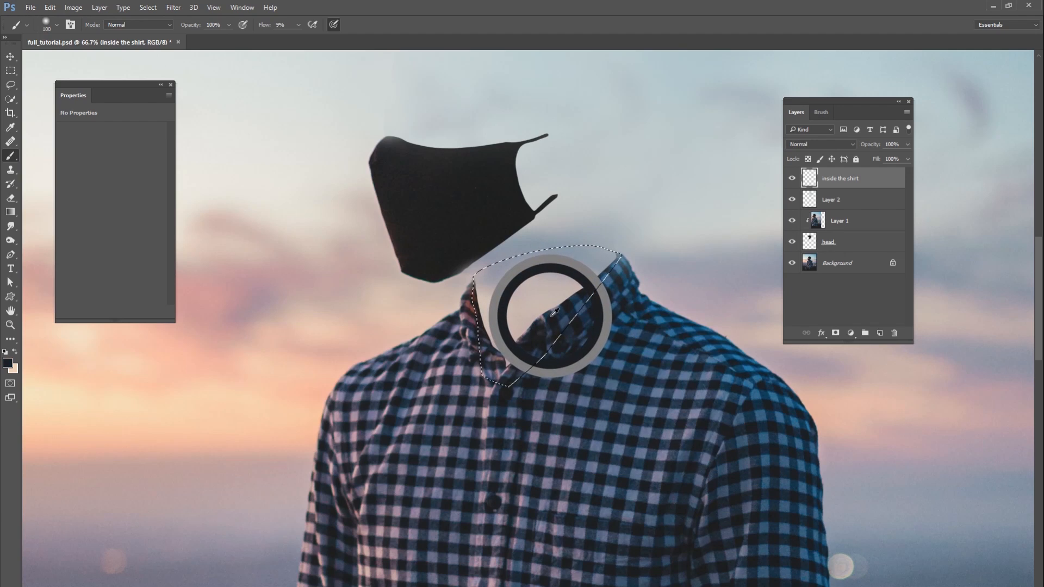
{"action": "left_click_drag", "start_coordinate": [552, 315], "coordinate": [554, 311]}
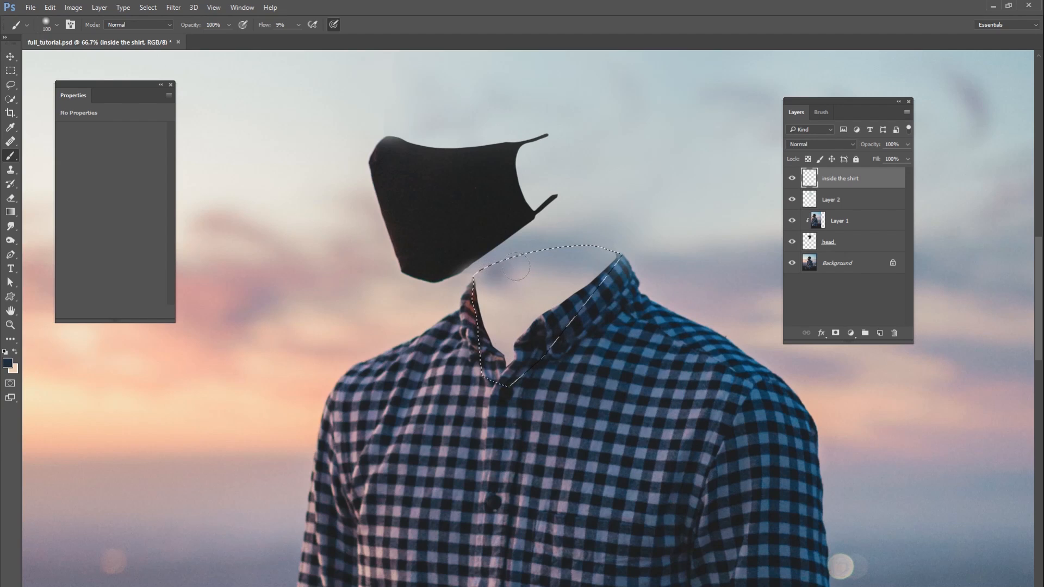
{"action": "mouse_move", "coordinate": [517, 267]}
{"action": "left_mouse_down"}
{"action": "mouse_move", "coordinate": [605, 256]}
{"action": "mouse_move", "coordinate": [553, 284]}
{"action": "mouse_move", "coordinate": [531, 261]}
{"action": "mouse_move", "coordinate": [503, 293]}
{"action": "mouse_move", "coordinate": [489, 272]}
{"action": "mouse_move", "coordinate": [488, 301]}
{"action": "mouse_move", "coordinate": [490, 282]}
{"action": "mouse_move", "coordinate": [516, 305]}
{"action": "mouse_move", "coordinate": [533, 287]}
{"action": "mouse_move", "coordinate": [557, 280]}
{"action": "mouse_move", "coordinate": [548, 293]}
{"action": "mouse_move", "coordinate": [593, 265]}
{"action": "mouse_move", "coordinate": [565, 261]}
{"action": "mouse_move", "coordinate": [500, 286]}
{"action": "mouse_move", "coordinate": [511, 270]}
{"action": "mouse_move", "coordinate": [485, 273]}
{"action": "mouse_move", "coordinate": [487, 307]}
{"action": "mouse_move", "coordinate": [585, 265]}
{"action": "mouse_move", "coordinate": [553, 274]}
{"action": "left_mouse_up"}
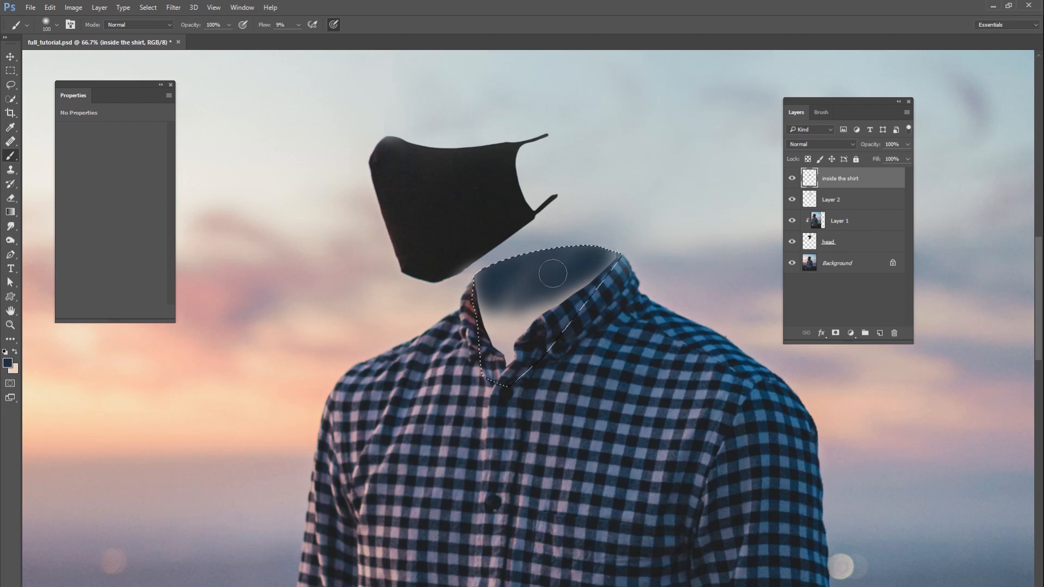
Reduce the soft brush to 44 px and paint navy down the inner edge of the front collar toward the notch.
{"action": "key", "text": "ctrl+plus"}
{"action": "key", "text": "ctrl+plus"}
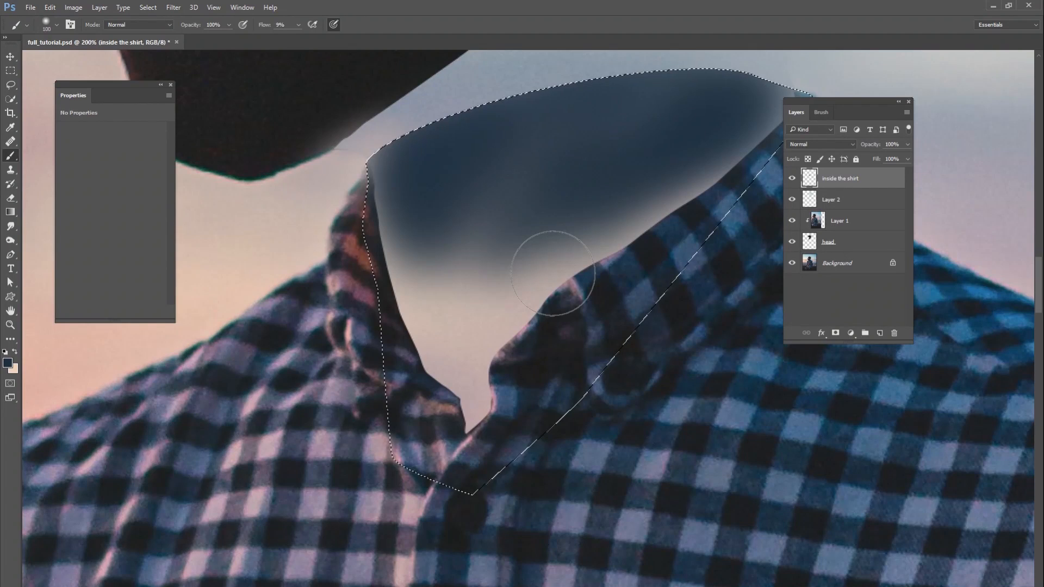
{"action": "right_click", "coordinate": [471, 244]}
{"action": "left_click_drag", "start_coordinate": [560, 271], "coordinate": [542, 272]}
{"action": "left_click", "coordinate": [410, 201]}
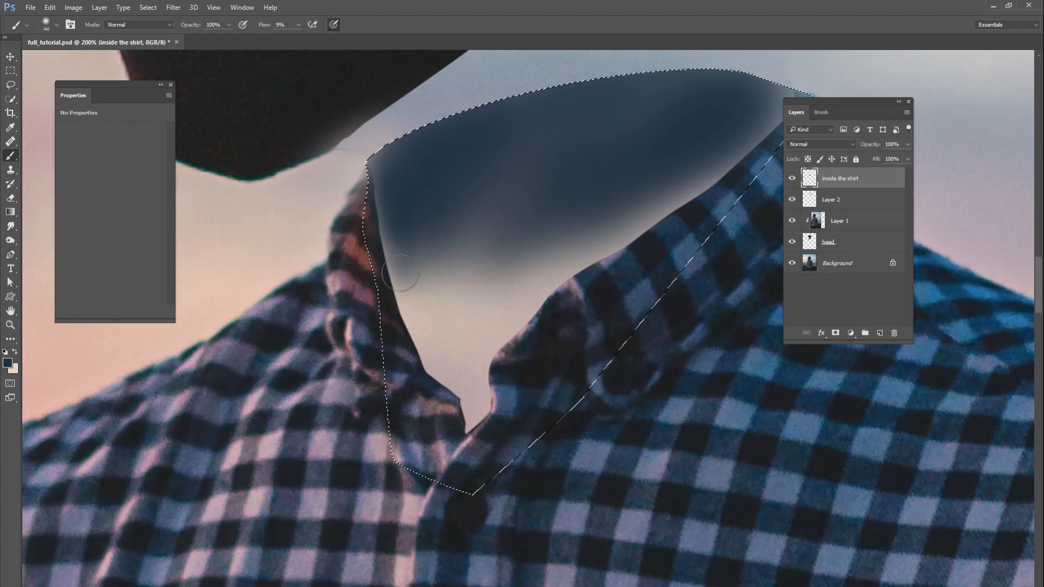
{"action": "mouse_move", "coordinate": [400, 273]}
{"action": "left_mouse_down"}
{"action": "mouse_move", "coordinate": [424, 280]}
{"action": "mouse_move", "coordinate": [469, 373]}
{"action": "left_mouse_up"}
Fill the narrow notch of the collar opening with a smaller soft brush and the area above it with an 80 px one.
{"action": "right_click", "coordinate": [469, 373]}
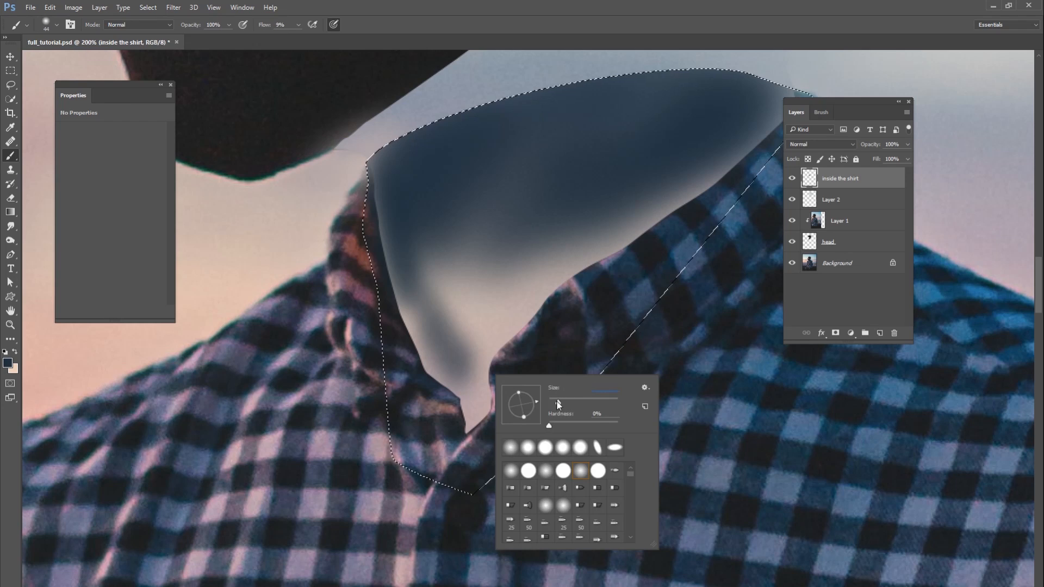
{"action": "left_click_drag", "start_coordinate": [558, 403], "coordinate": [553, 403]}
{"action": "left_click", "coordinate": [477, 398]}
{"action": "mouse_move", "coordinate": [476, 398]}
{"action": "left_mouse_down"}
{"action": "mouse_move", "coordinate": [442, 368]}
{"action": "mouse_move", "coordinate": [447, 384]}
{"action": "mouse_move", "coordinate": [464, 386]}
{"action": "mouse_move", "coordinate": [474, 414]}
{"action": "mouse_move", "coordinate": [462, 437]}
{"action": "mouse_move", "coordinate": [485, 372]}
{"action": "mouse_move", "coordinate": [482, 402]}
{"action": "mouse_move", "coordinate": [503, 340]}
{"action": "mouse_move", "coordinate": [536, 308]}
{"action": "mouse_move", "coordinate": [480, 339]}
{"action": "mouse_move", "coordinate": [492, 297]}
{"action": "mouse_move", "coordinate": [585, 288]}
{"action": "mouse_move", "coordinate": [476, 289]}
{"action": "mouse_move", "coordinate": [478, 326]}
{"action": "mouse_move", "coordinate": [618, 212]}
{"action": "mouse_move", "coordinate": [474, 304]}
{"action": "mouse_move", "coordinate": [452, 249]}
{"action": "mouse_move", "coordinate": [424, 307]}
{"action": "mouse_move", "coordinate": [439, 338]}
{"action": "mouse_move", "coordinate": [501, 268]}
{"action": "left_mouse_up"}
{"action": "right_click", "coordinate": [511, 262]}
{"action": "key", "text": "Return"}
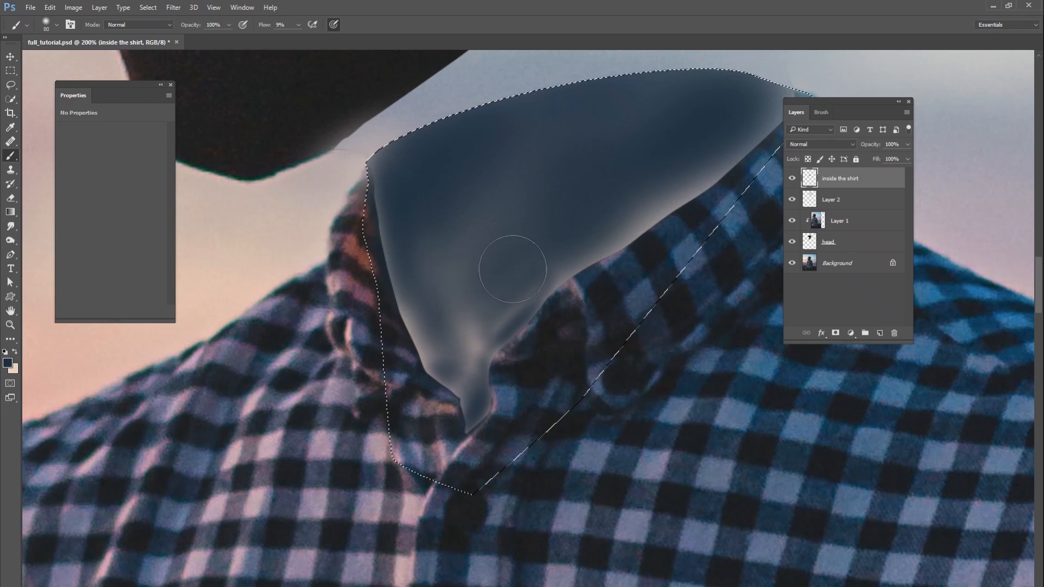
Sample a dark tone from the shirt collar and paint it over the lighter areas of the opening on the inside the shirt layer.
{"action": "right_click", "coordinate": [579, 230]}
{"action": "left_click_drag", "start_coordinate": [661, 255], "coordinate": [649, 255]}
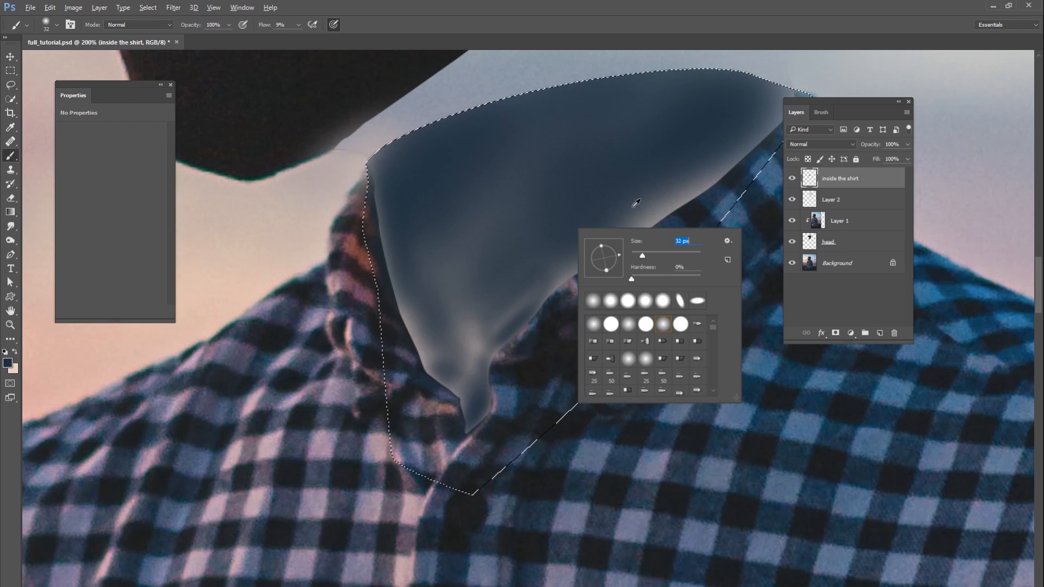
{"action": "key", "text": "Return"}
{"action": "left_click", "coordinate": [815, 242]}
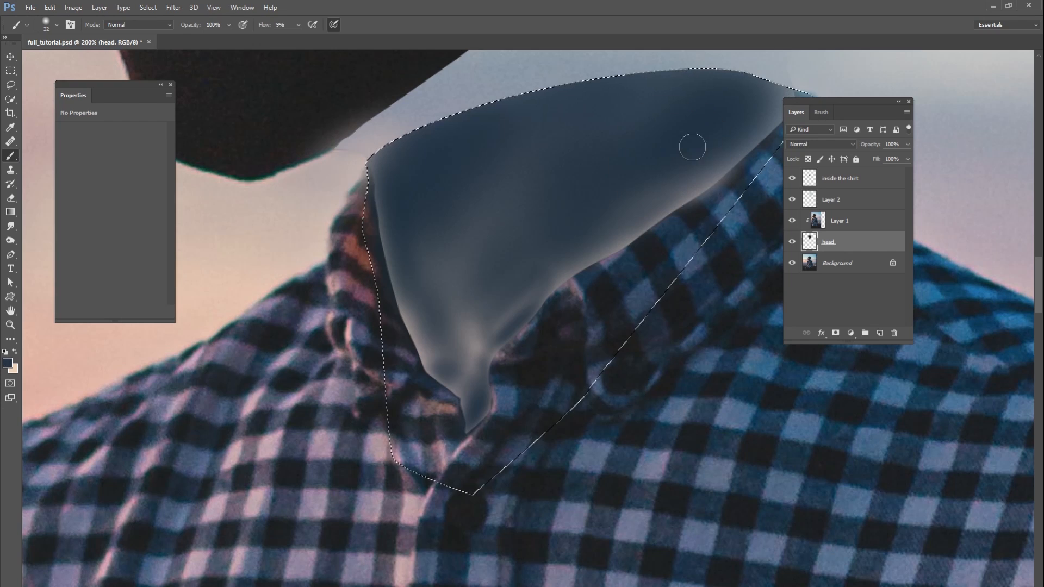
{"action": "left_click", "coordinate": [748, 199], "text": "alt"}
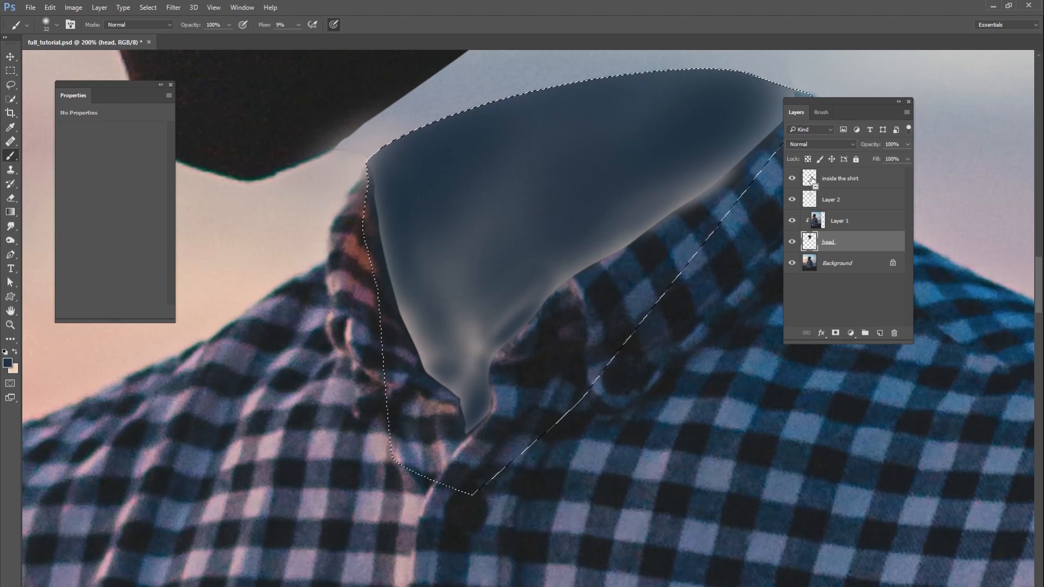
{"action": "left_click", "coordinate": [808, 178]}
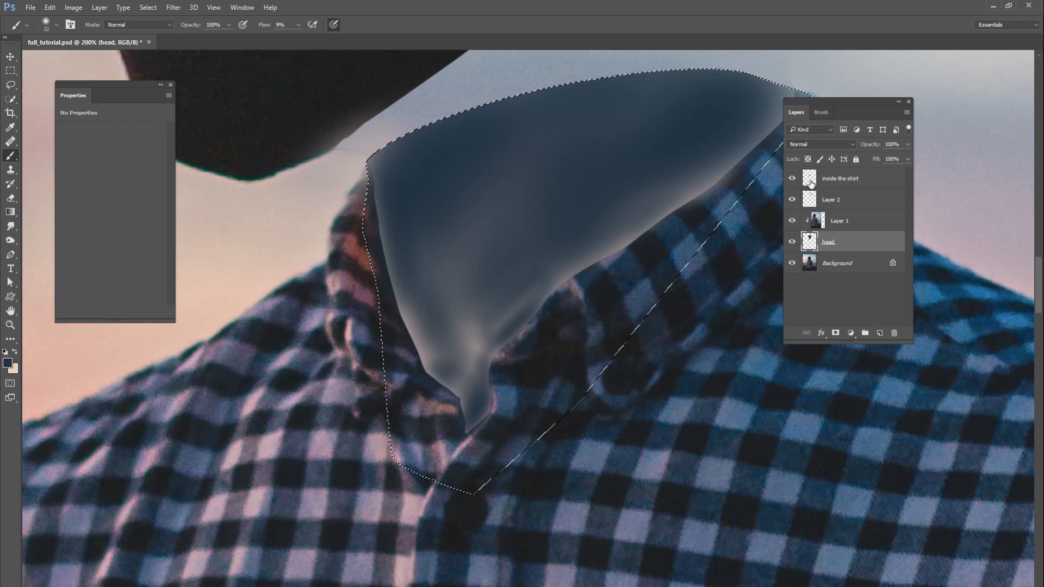
{"action": "mouse_move", "coordinate": [711, 145]}
{"action": "left_mouse_down"}
{"action": "mouse_move", "coordinate": [596, 255]}
{"action": "mouse_move", "coordinate": [651, 206]}
{"action": "mouse_move", "coordinate": [629, 234]}
{"action": "mouse_move", "coordinate": [732, 160]}
{"action": "mouse_move", "coordinate": [706, 85]}
{"action": "mouse_move", "coordinate": [681, 78]}
{"action": "mouse_move", "coordinate": [512, 145]}
{"action": "mouse_move", "coordinate": [411, 165]}
{"action": "mouse_move", "coordinate": [421, 320]}
{"action": "mouse_move", "coordinate": [436, 368]}
{"action": "mouse_move", "coordinate": [421, 349]}
{"action": "mouse_move", "coordinate": [426, 375]}
{"action": "mouse_move", "coordinate": [466, 416]}
{"action": "mouse_move", "coordinate": [472, 368]}
{"action": "mouse_move", "coordinate": [455, 386]}
{"action": "mouse_move", "coordinate": [489, 314]}
{"action": "mouse_move", "coordinate": [485, 402]}
{"action": "mouse_move", "coordinate": [473, 362]}
{"action": "mouse_move", "coordinate": [508, 338]}
{"action": "left_mouse_up"}
Enlarge the soft brush to 83 px and darken the middle of the collar opening.
{"action": "right_click", "coordinate": [536, 280]}
{"action": "left_click", "coordinate": [618, 307]}
{"action": "mouse_move", "coordinate": [571, 233]}
{"action": "left_mouse_down"}
{"action": "mouse_move", "coordinate": [561, 261]}
{"action": "mouse_move", "coordinate": [510, 283]}
{"action": "mouse_move", "coordinate": [426, 272]}
{"action": "mouse_move", "coordinate": [407, 186]}
{"action": "mouse_move", "coordinate": [415, 168]}
{"action": "mouse_move", "coordinate": [449, 296]}
{"action": "mouse_move", "coordinate": [562, 239]}
{"action": "mouse_move", "coordinate": [546, 262]}
{"action": "mouse_move", "coordinate": [517, 228]}
{"action": "left_mouse_up"}
Reduce the soft brush to 34 px and paint navy along both side edges of the collar opening.
{"action": "right_click", "coordinate": [527, 221]}
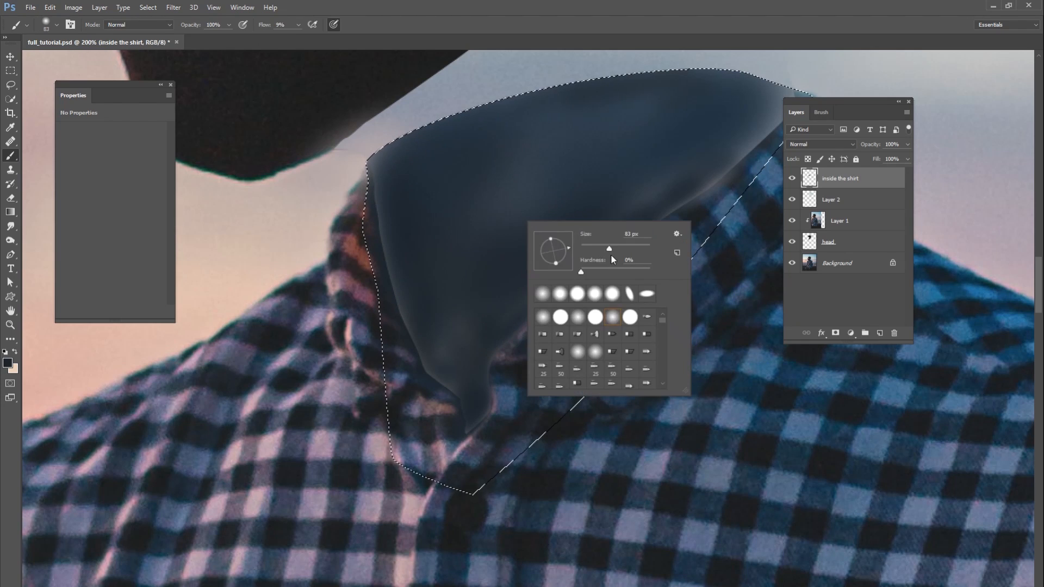
{"action": "left_click_drag", "start_coordinate": [609, 246], "coordinate": [590, 244]}
{"action": "left_click", "coordinate": [657, 206]}
{"action": "mouse_move", "coordinate": [657, 205]}
{"action": "left_mouse_down"}
{"action": "mouse_move", "coordinate": [712, 178]}
{"action": "mouse_move", "coordinate": [575, 263]}
{"action": "mouse_move", "coordinate": [591, 249]}
{"action": "mouse_move", "coordinate": [607, 241]}
{"action": "mouse_move", "coordinate": [514, 315]}
{"action": "mouse_move", "coordinate": [478, 364]}
{"action": "mouse_move", "coordinate": [474, 407]}
{"action": "mouse_move", "coordinate": [433, 364]}
{"action": "mouse_move", "coordinate": [397, 277]}
{"action": "mouse_move", "coordinate": [383, 204]}
{"action": "left_mouse_up"}
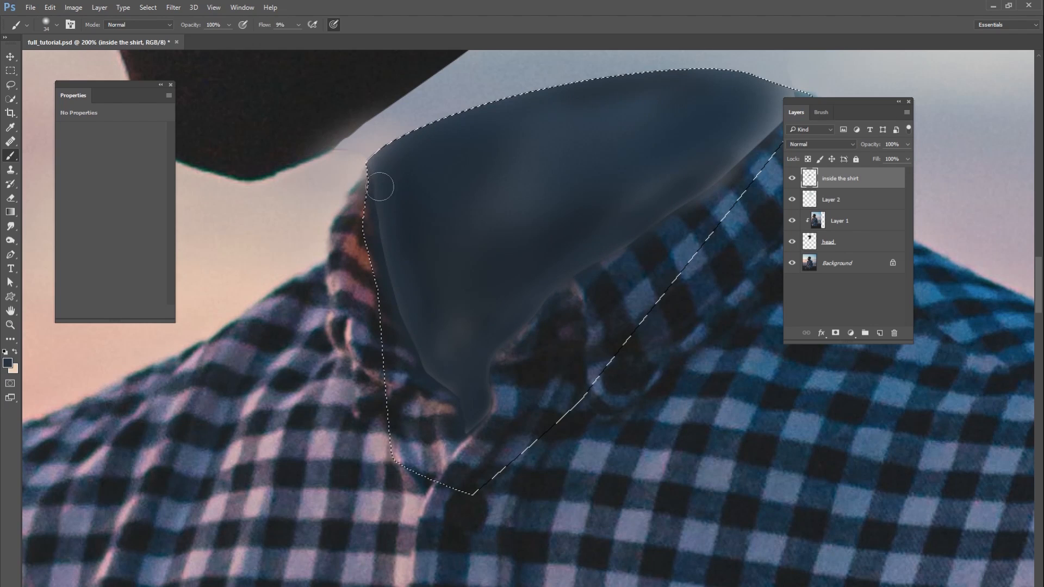
{"action": "left_click_drag", "start_coordinate": [768, 110], "coordinate": [626, 233]}
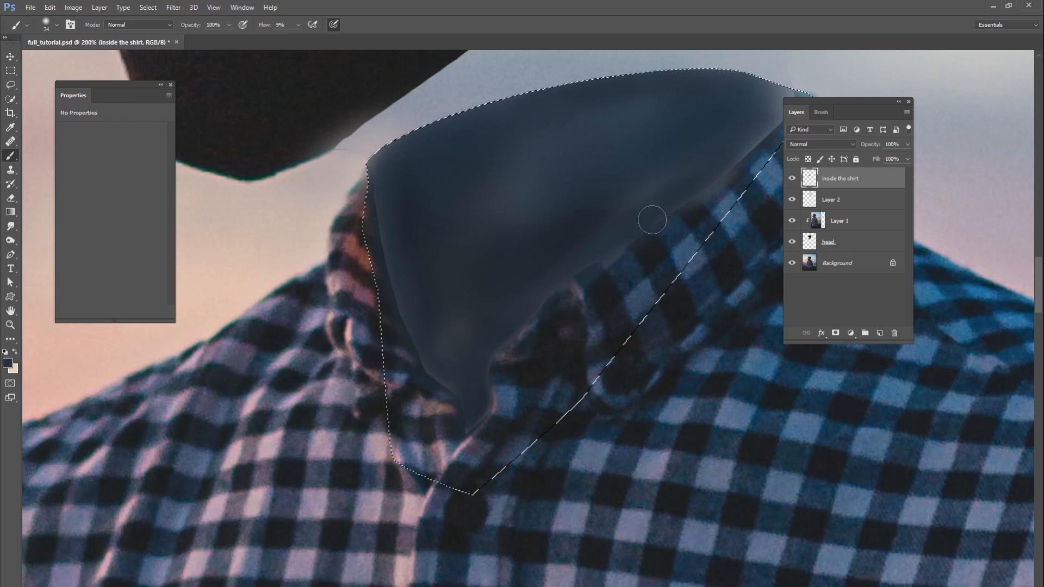
{"action": "left_click_drag", "start_coordinate": [776, 103], "coordinate": [728, 156]}
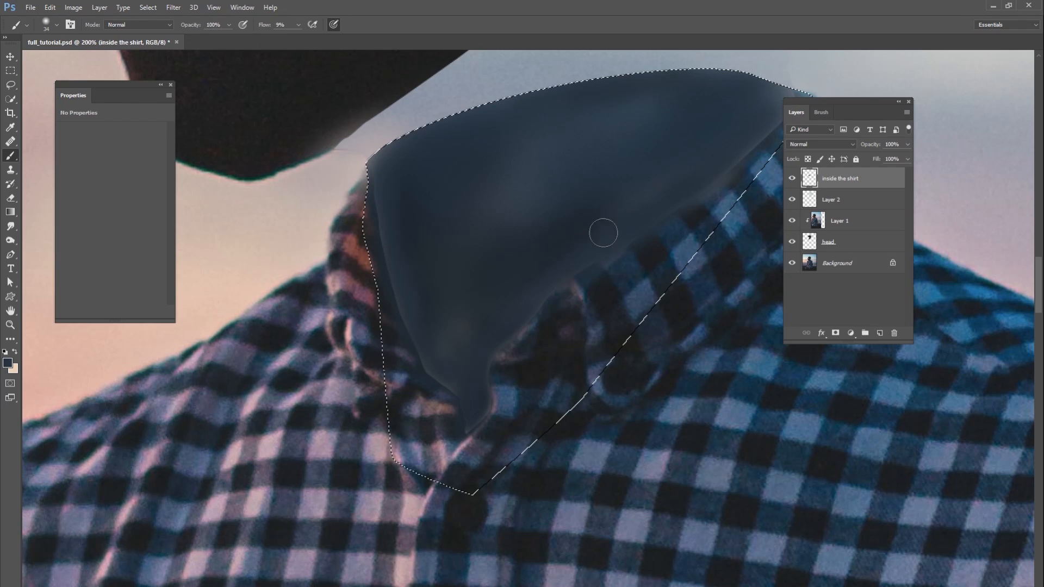
Even out the navy tone across the collar opening with a 64 px soft brush and clear the selection.
{"action": "right_click", "coordinate": [568, 169]}
{"action": "left_click", "coordinate": [639, 195]}
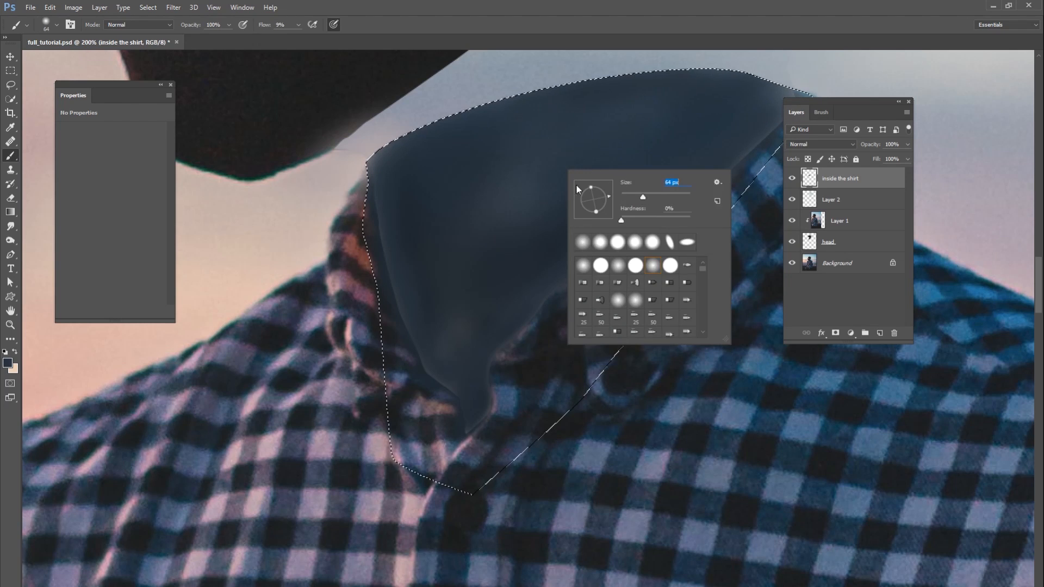
{"action": "key", "text": "Return"}
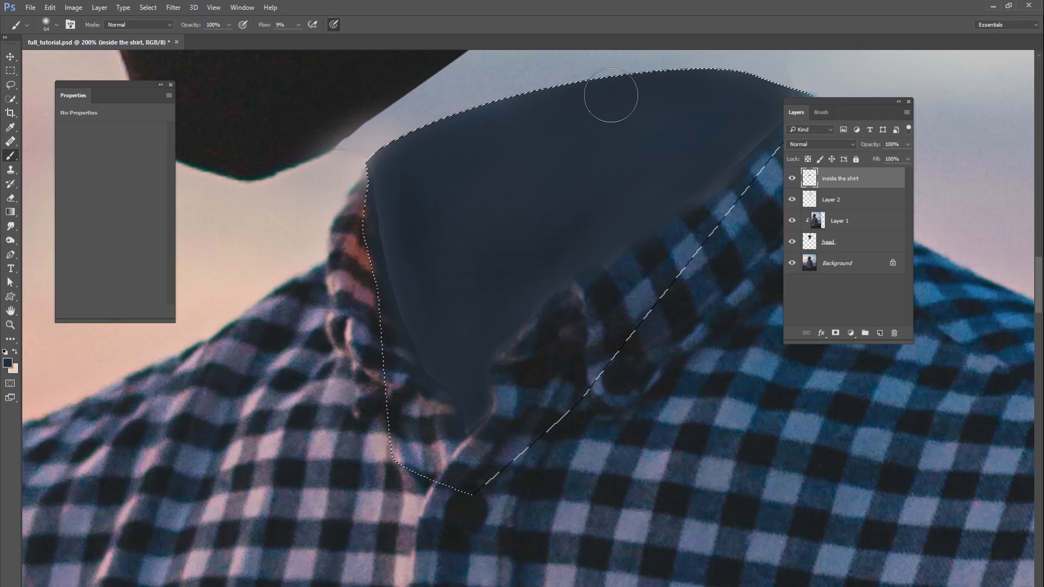
{"action": "key", "text": "ctrl+0"}
{"action": "left_click", "coordinate": [147, 7]}
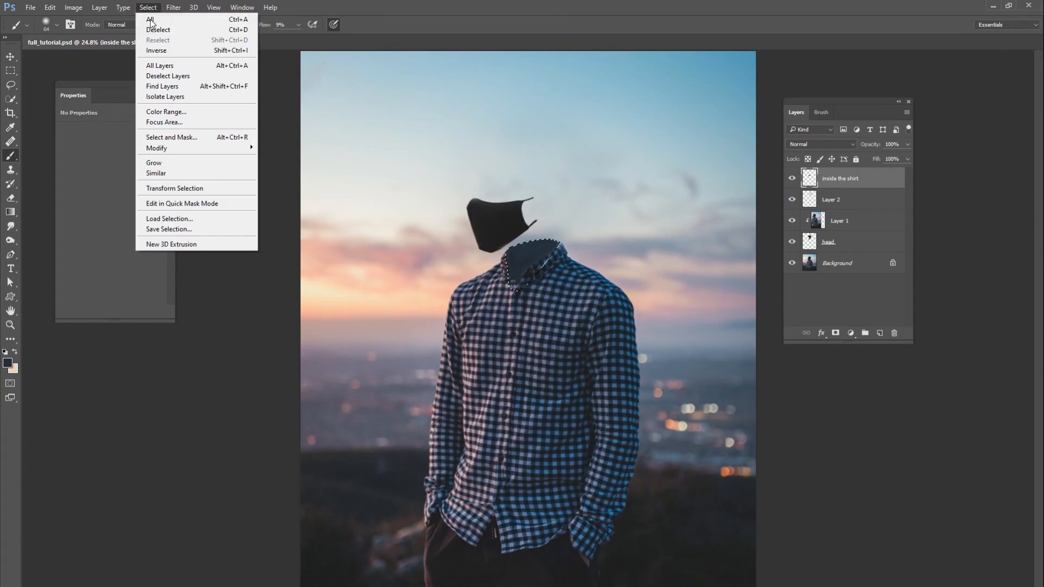
{"action": "left_click", "coordinate": [150, 25]}
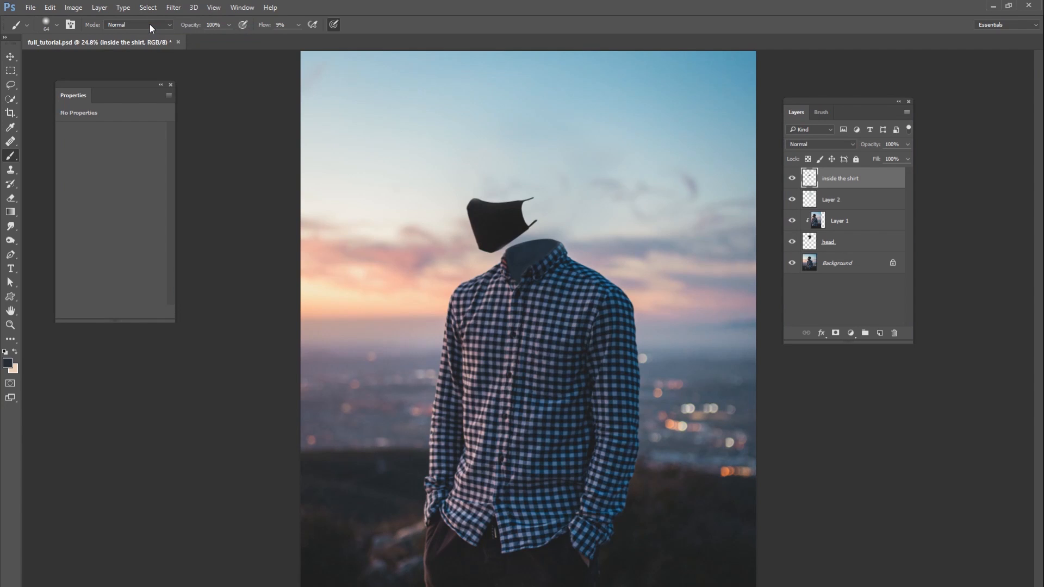
Select the painted pixels of the inside the shirt layer, touch up their edges with a 40 px soft brush, and deselect.
{"action": "key", "text": "ctrl+plus"}
{"action": "key", "text": "ctrl+plus"}
{"action": "key", "text": "ctrl+plus"}
{"action": "key", "text": "ctrl+plus"}
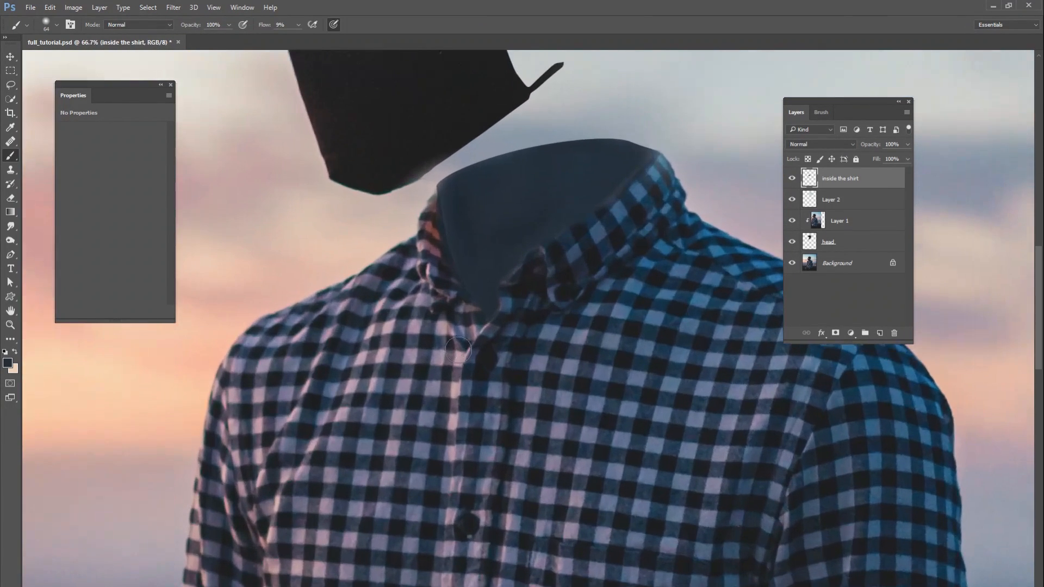
{"action": "right_click", "coordinate": [696, 207]}
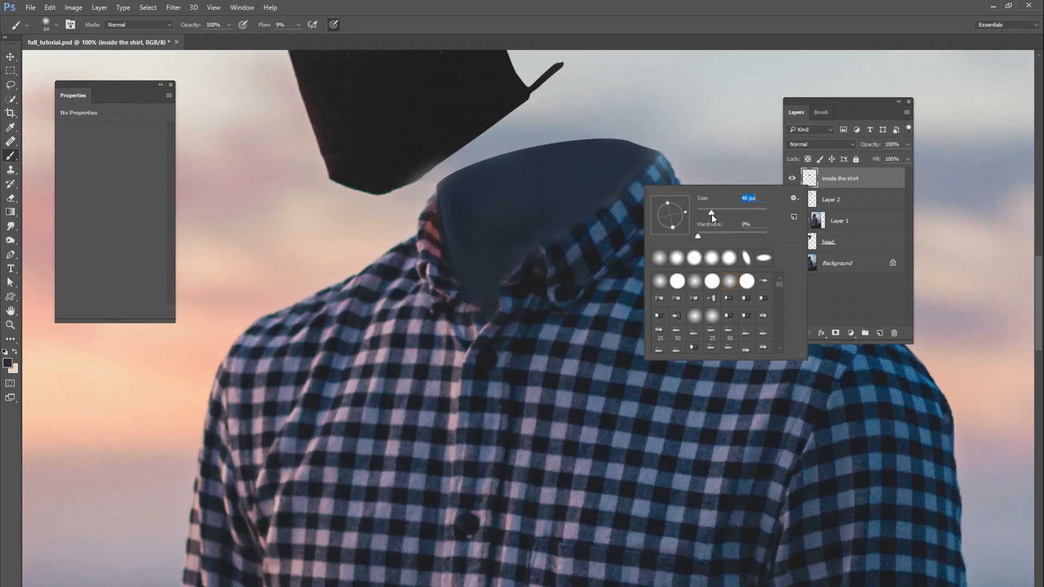
{"action": "key", "text": "Return"}
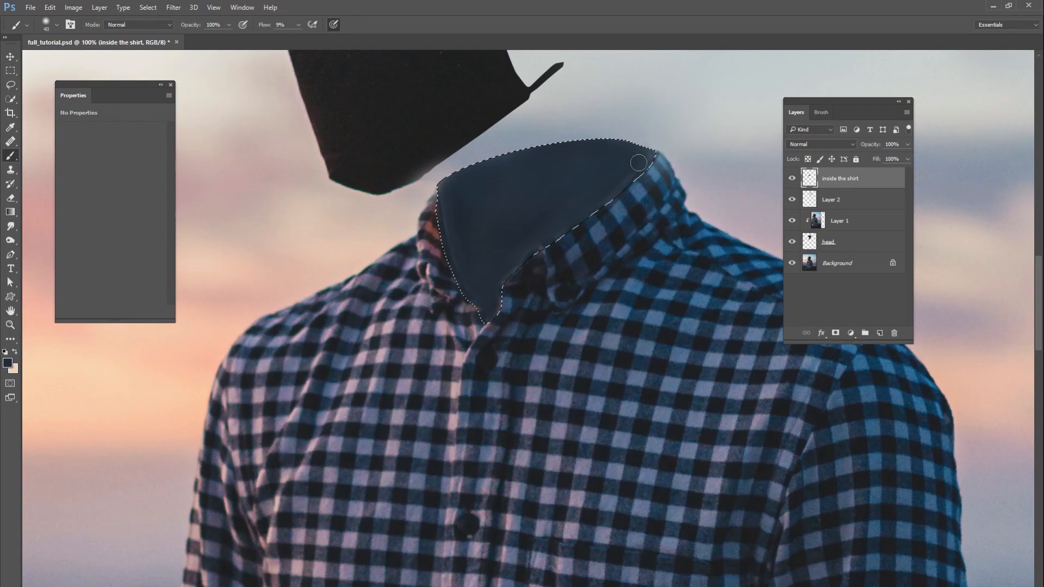
{"action": "mouse_move", "coordinate": [639, 163]}
{"action": "left_mouse_down"}
{"action": "mouse_move", "coordinate": [617, 184]}
{"action": "mouse_move", "coordinate": [644, 156]}
{"action": "mouse_move", "coordinate": [636, 167]}
{"action": "left_mouse_up"}
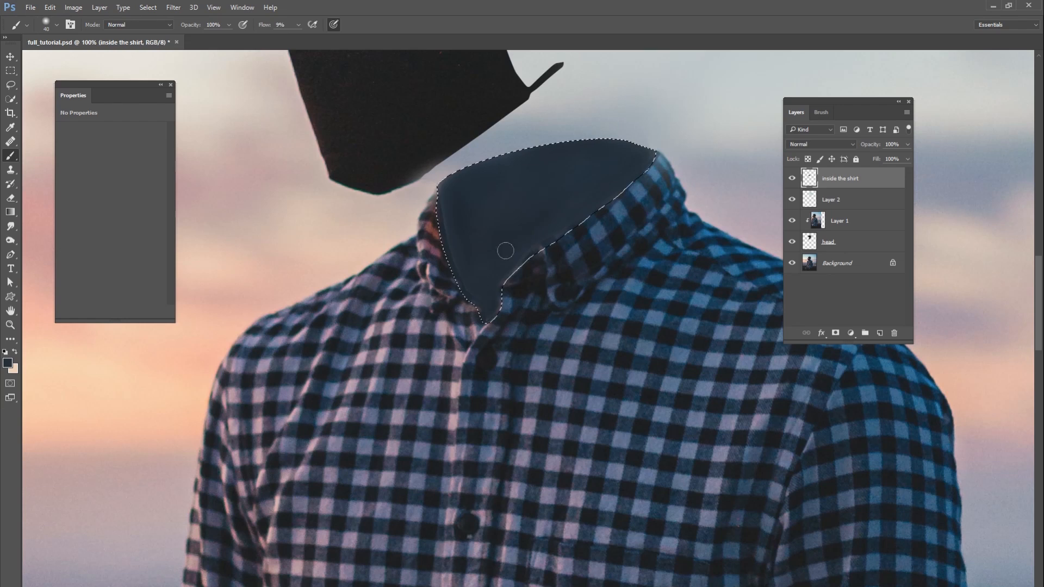
{"action": "mouse_move", "coordinate": [460, 225]}
{"action": "left_mouse_down"}
{"action": "mouse_move", "coordinate": [451, 202]}
{"action": "mouse_move", "coordinate": [442, 218]}
{"action": "mouse_move", "coordinate": [472, 303]}
{"action": "mouse_move", "coordinate": [513, 247]}
{"action": "mouse_move", "coordinate": [521, 257]}
{"action": "mouse_move", "coordinate": [636, 171]}
{"action": "mouse_move", "coordinate": [463, 176]}
{"action": "mouse_move", "coordinate": [448, 195]}
{"action": "mouse_move", "coordinate": [461, 229]}
{"action": "mouse_move", "coordinate": [472, 214]}
{"action": "mouse_move", "coordinate": [530, 211]}
{"action": "mouse_move", "coordinate": [525, 246]}
{"action": "mouse_move", "coordinate": [501, 273]}
{"action": "mouse_move", "coordinate": [646, 156]}
{"action": "mouse_move", "coordinate": [518, 164]}
{"action": "mouse_move", "coordinate": [445, 203]}
{"action": "left_mouse_up"}
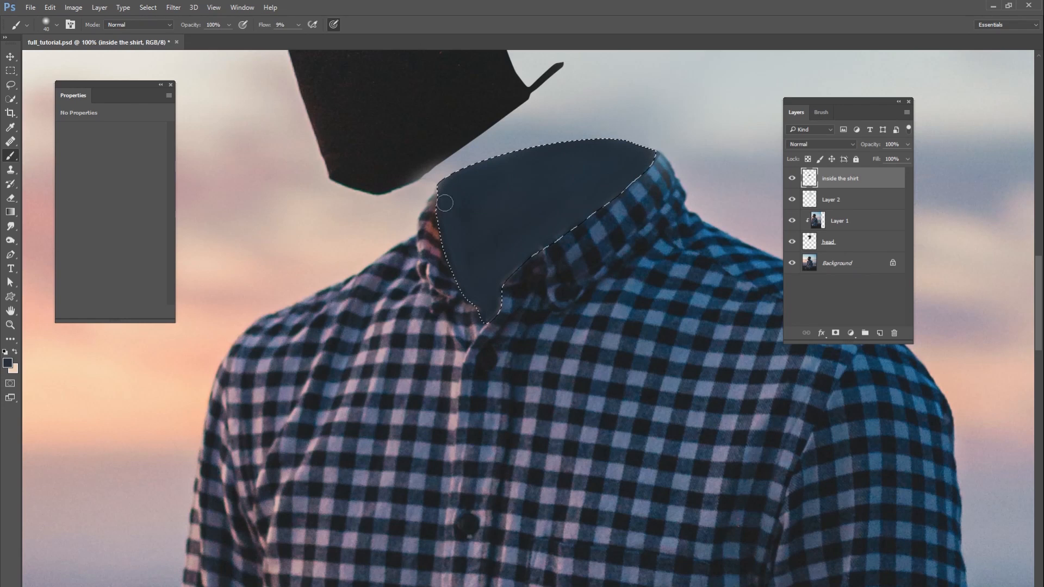
{"action": "left_click", "coordinate": [148, 7]}
{"action": "left_click", "coordinate": [212, 30]}
Add a new layer named highlights and clip it to the inside the shirt layer.
{"action": "left_click", "coordinate": [880, 333]}
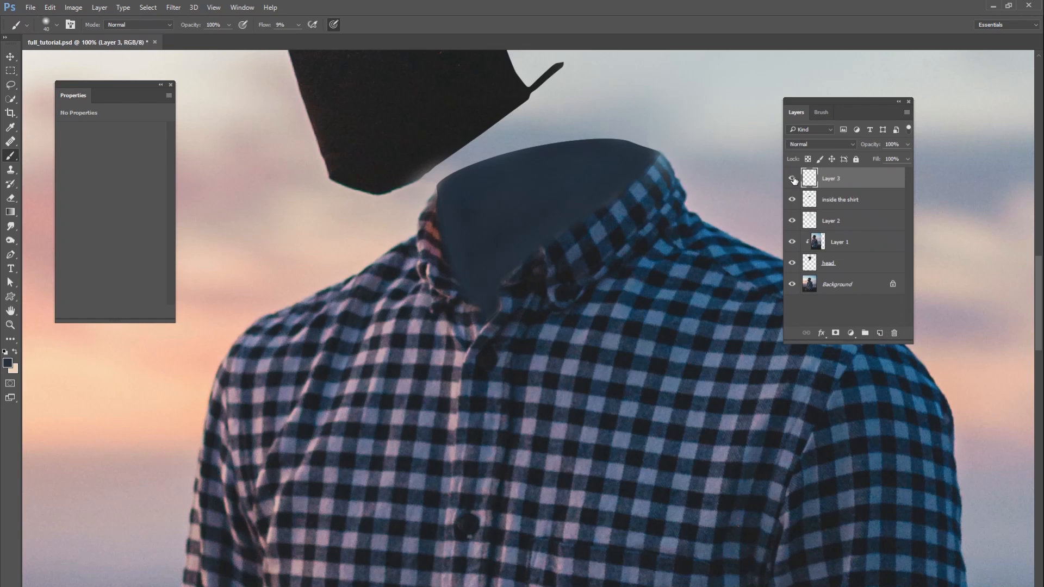
{"action": "key", "text": "ctrl+alt+g"}
{"action": "type", "text": "highlights"}
{"action": "key", "text": "Return"}
Sample pale pink from the shirt and paint highlights along the back neckline with 28 px and 51 px soft brushes.
{"action": "right_click", "coordinate": [406, 269]}
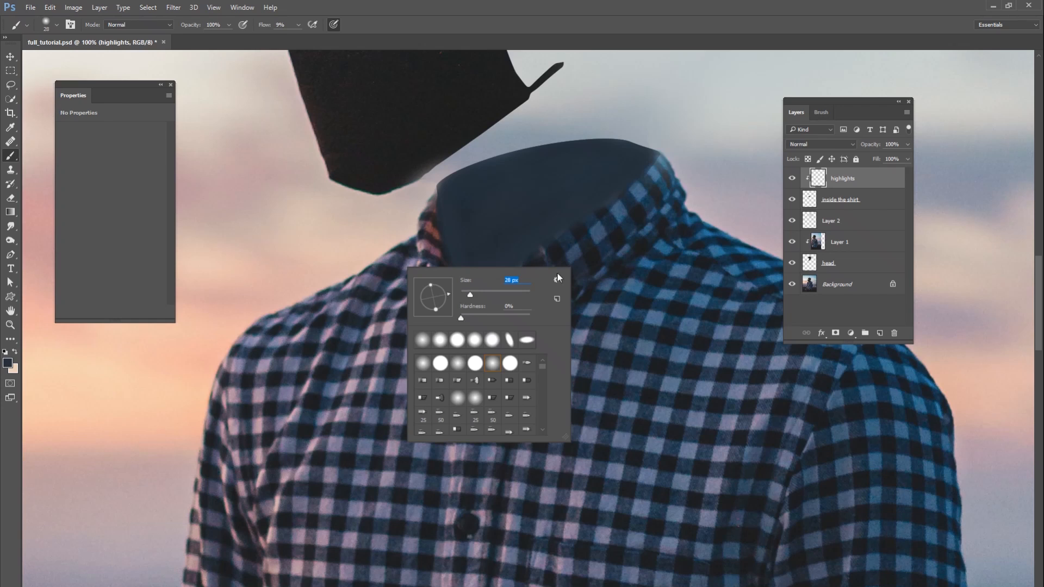
{"action": "left_click", "coordinate": [375, 335]}
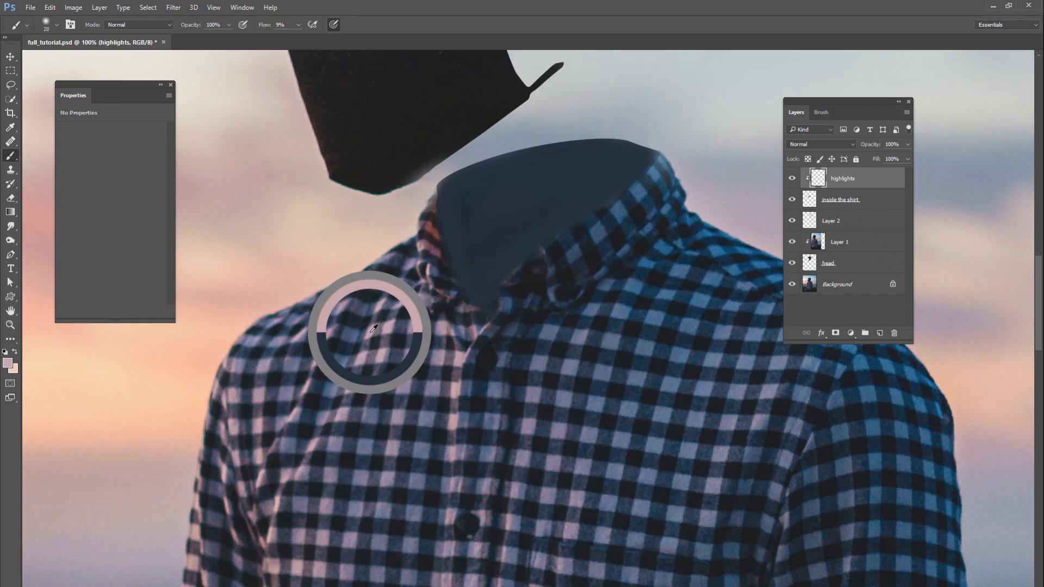
{"action": "left_click_drag", "start_coordinate": [437, 185], "coordinate": [442, 175]}
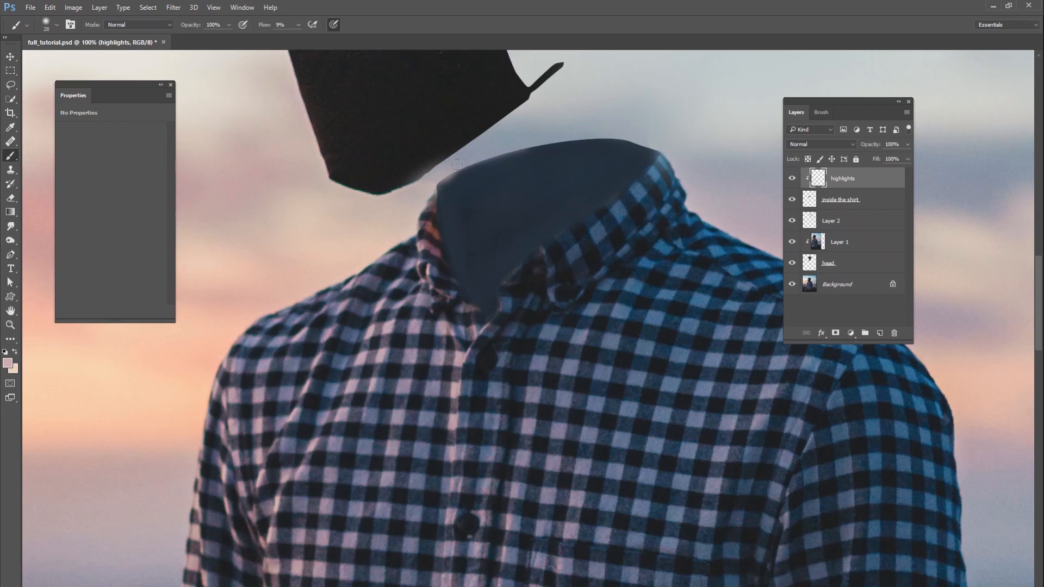
{"action": "right_click", "coordinate": [580, 146]}
{"action": "key", "text": "Return"}
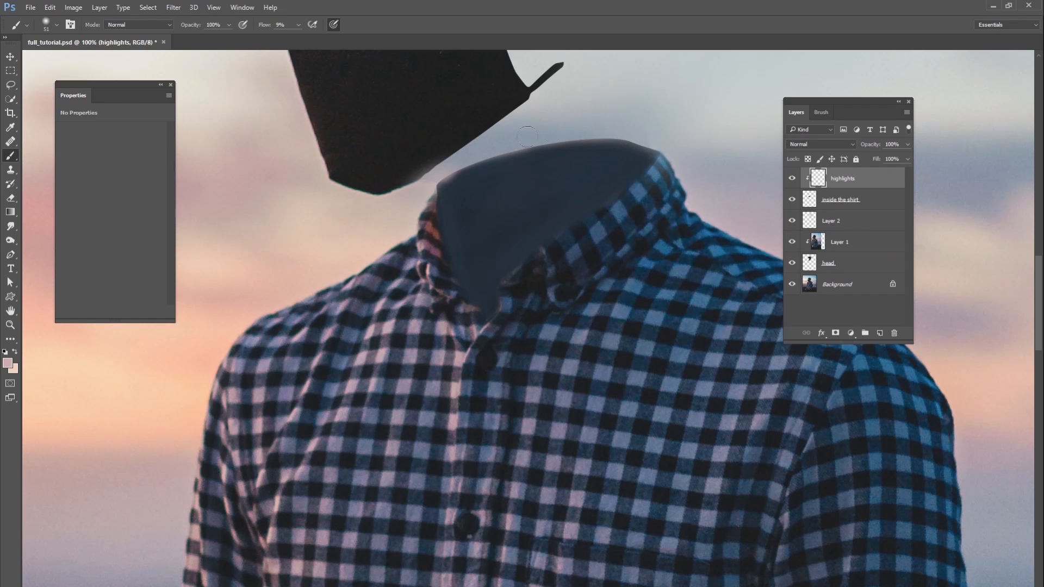
{"action": "mouse_move", "coordinate": [433, 170]}
{"action": "left_mouse_down"}
{"action": "mouse_move", "coordinate": [425, 213]}
{"action": "mouse_move", "coordinate": [444, 169]}
{"action": "left_mouse_up"}
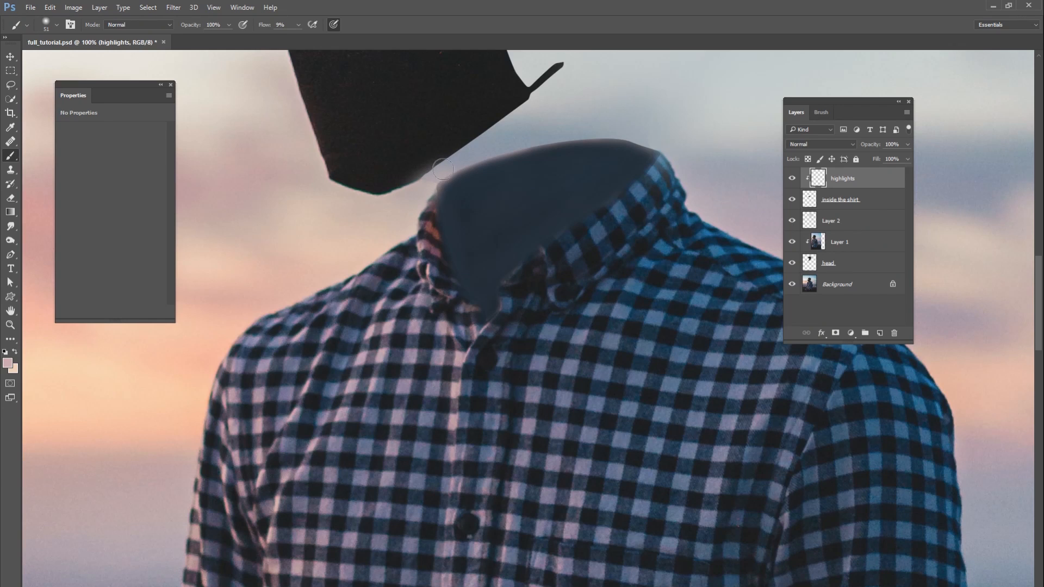
{"action": "right_click", "coordinate": [636, 134]}
{"action": "key", "text": "Return"}
Sample blue from the collar and paint a thin highlight along its inner front edge with 17 px and 12 px soft brushes.
{"action": "right_click", "coordinate": [642, 167]}
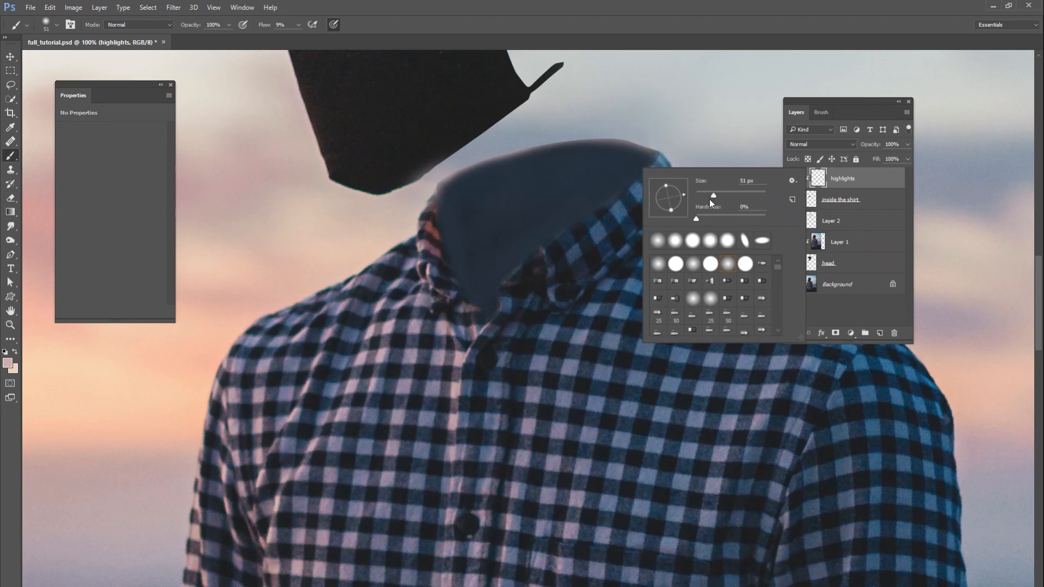
{"action": "left_click_drag", "start_coordinate": [710, 196], "coordinate": [701, 196]}
{"action": "left_click", "coordinate": [644, 191], "text": "alt"}
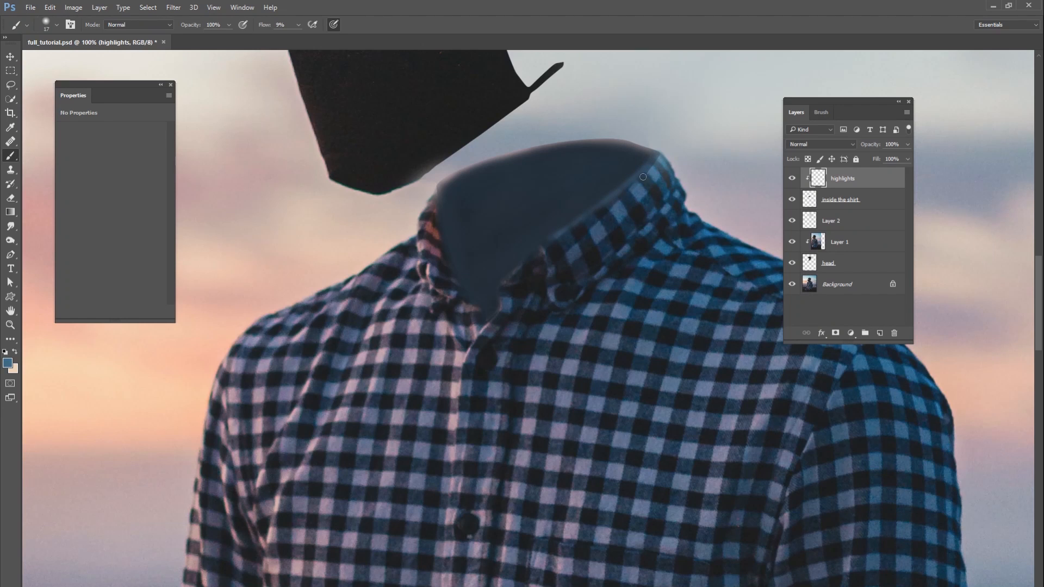
{"action": "right_click", "coordinate": [650, 213]}
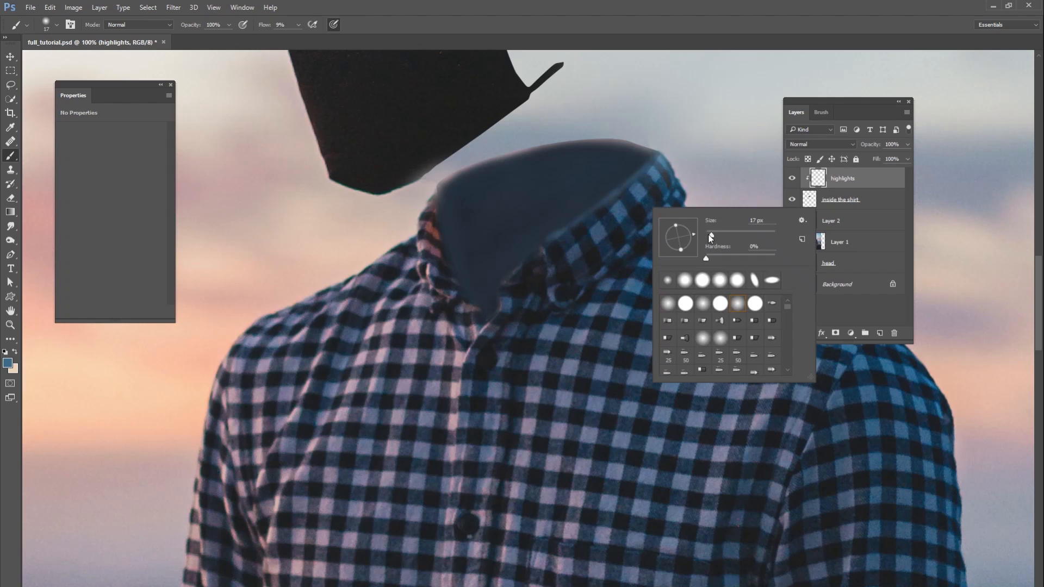
{"action": "left_click_drag", "start_coordinate": [712, 239], "coordinate": [697, 204]}
{"action": "key", "text": "Return"}
{"action": "right_click", "coordinate": [637, 179]}
{"action": "key", "text": "Return"}
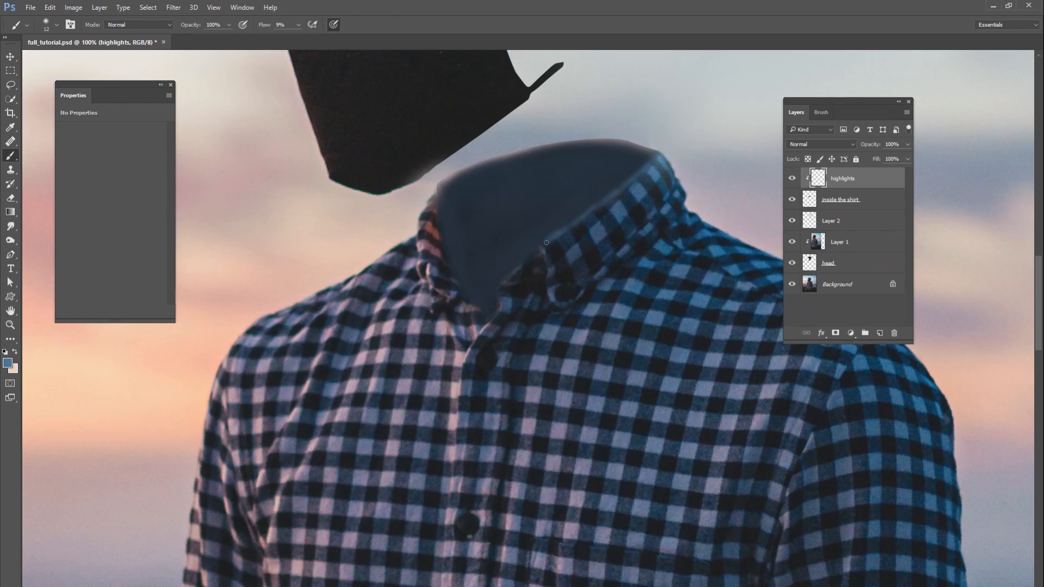
Sample a muted pink from the shirt and strengthen the back neckline highlight with a 53 px soft brush.
{"action": "left_click", "coordinate": [438, 230], "text": "alt"}
{"action": "left_click", "coordinate": [400, 238], "text": "alt"}
{"action": "left_click", "coordinate": [351, 284], "text": "alt"}
{"action": "right_click", "coordinate": [386, 265]}
{"action": "left_click_drag", "start_coordinate": [445, 290], "coordinate": [458, 290]}
{"action": "key", "text": "Return"}
{"action": "left_click", "coordinate": [263, 374], "text": "alt"}
{"action": "left_click_drag", "start_coordinate": [264, 374], "coordinate": [262, 395]}
{"action": "left_click_drag", "start_coordinate": [585, 128], "coordinate": [654, 138]}
{"action": "left_click_drag", "start_coordinate": [590, 130], "coordinate": [530, 140]}
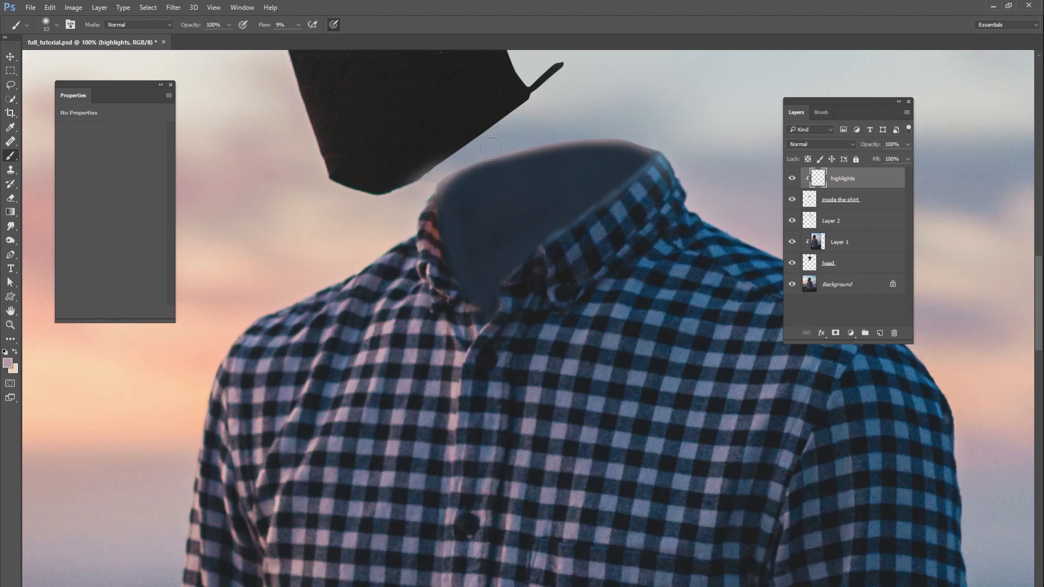
{"action": "left_click_drag", "start_coordinate": [651, 135], "coordinate": [636, 138]}
Sample near-black from the collar and shade the lower inside of the opening with a 53 px soft brush, then reduce it to 29 px.
{"action": "left_click", "coordinate": [592, 257], "text": "alt"}
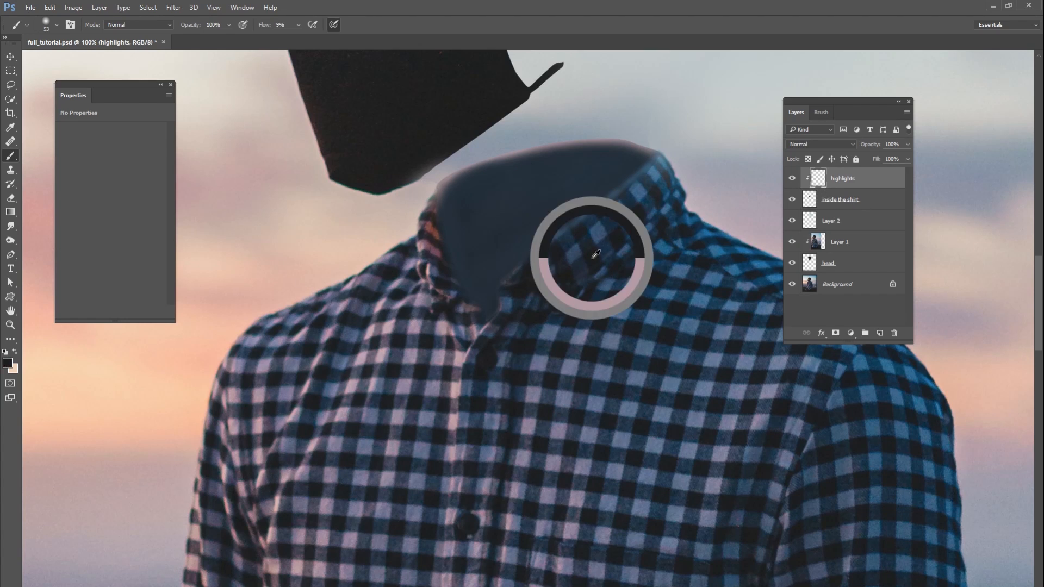
{"action": "left_click", "coordinate": [596, 255], "text": "alt"}
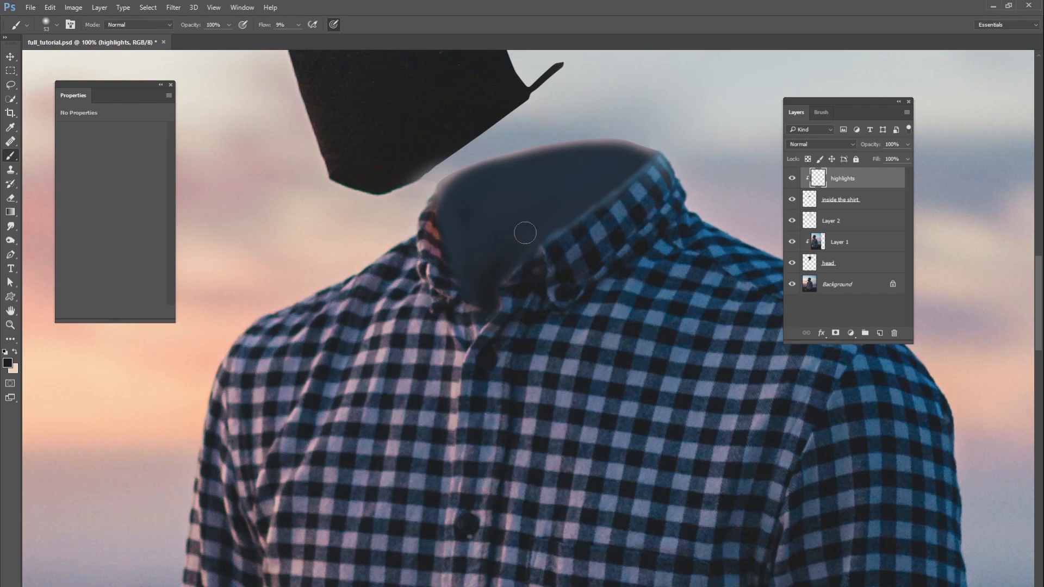
{"action": "left_click_drag", "start_coordinate": [493, 270], "coordinate": [485, 286]}
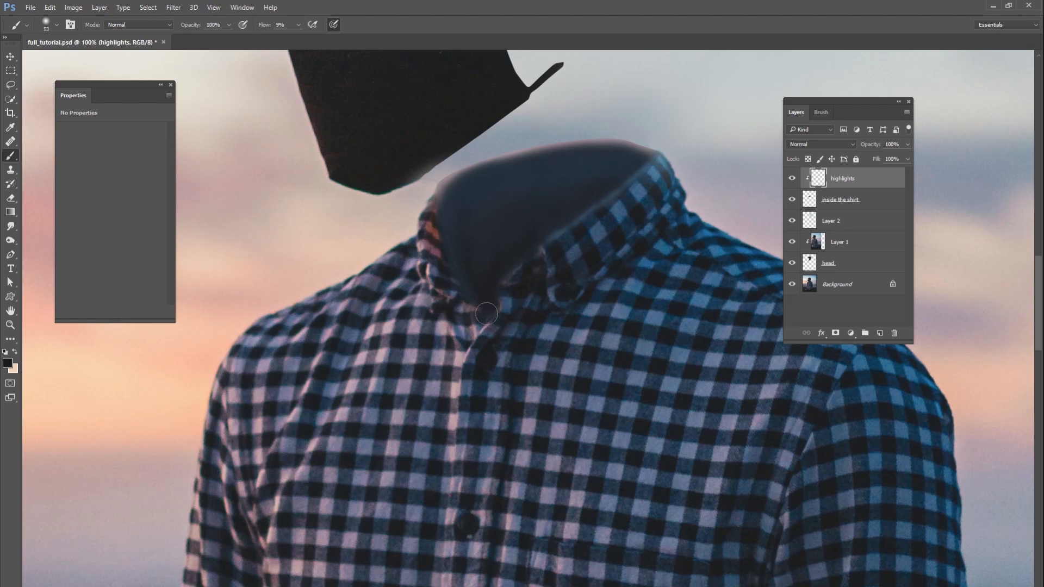
{"action": "right_click", "coordinate": [483, 310]}
{"action": "left_click_drag", "start_coordinate": [577, 317], "coordinate": [572, 317]}
{"action": "key", "text": "Return"}
{"action": "right_click", "coordinate": [523, 254]}
{"action": "key", "text": "Return"}
{"action": "right_click", "coordinate": [549, 204]}
{"action": "key", "text": "Return"}
Compare the whole image with the highlights layer hidden and shown, leaving the layer on.
{"action": "key", "text": "ctrl+0"}
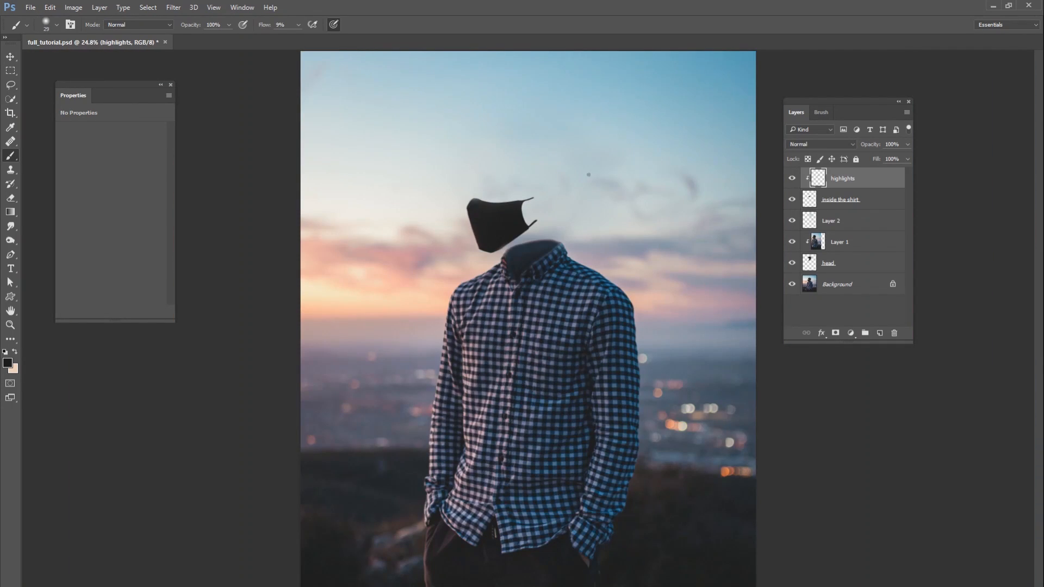
{"action": "left_click", "coordinate": [792, 180]}
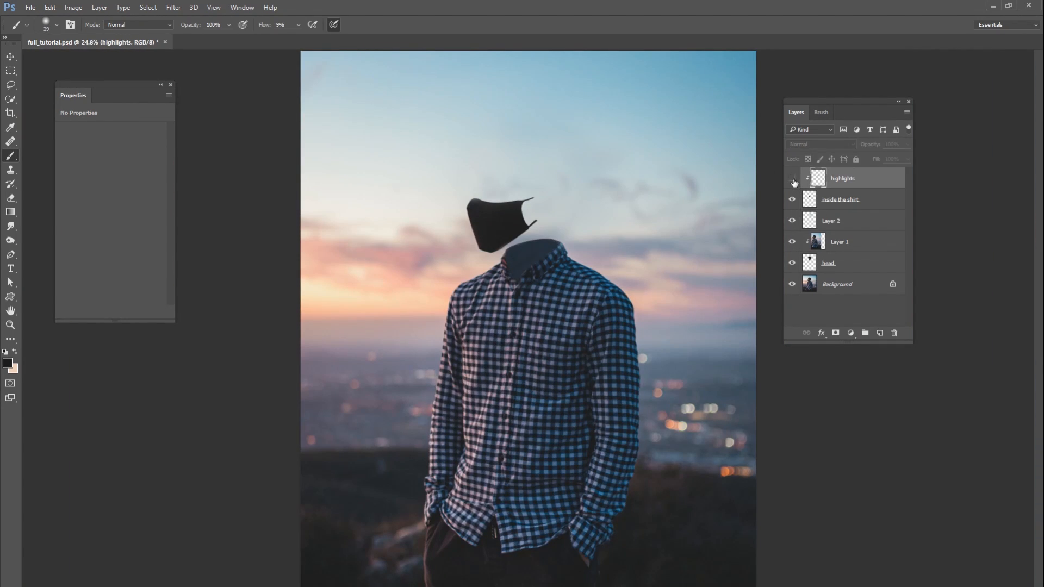
{"action": "left_click", "coordinate": [792, 180]}
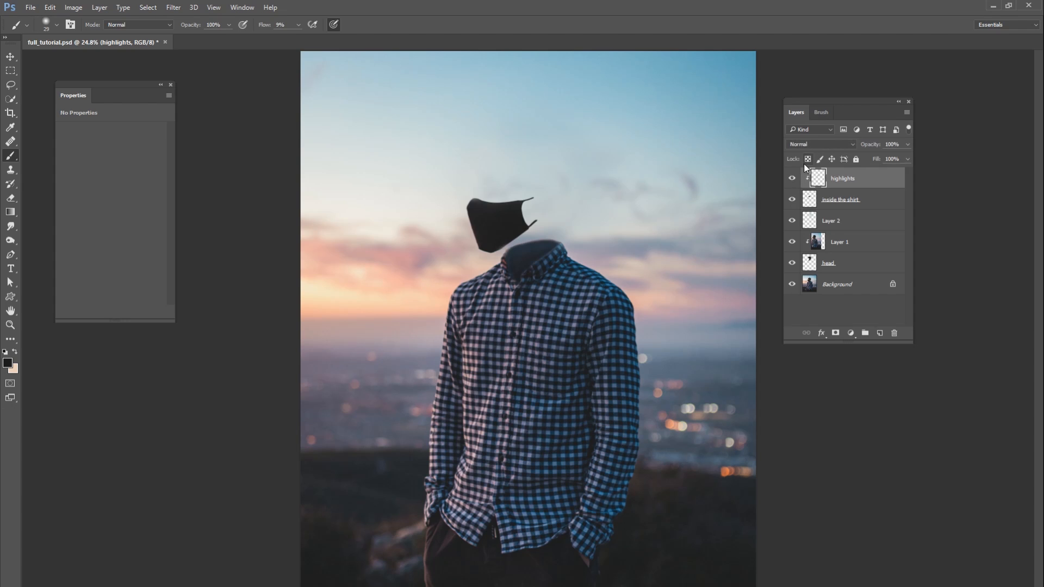
{"action": "key", "text": "ctrl+plus"}
{"action": "key", "text": "ctrl+plus"}
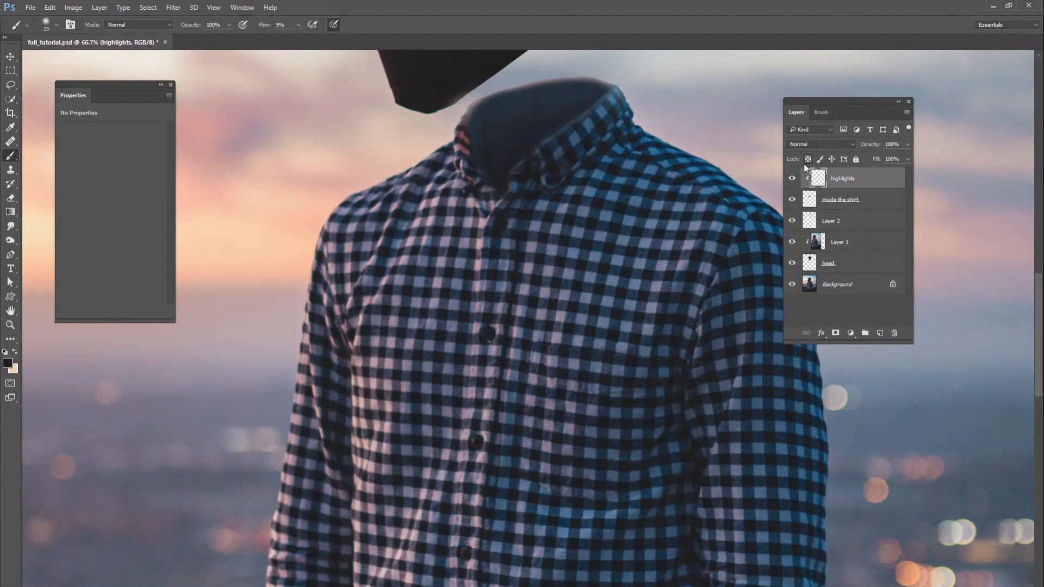
Sample blue from the collar's upper back edge and touch up its highlight with a 7 px soft brush.
{"action": "left_click_drag", "start_coordinate": [428, 206], "coordinate": [458, 337]}
{"action": "left_click", "coordinate": [438, 303], "text": "alt"}
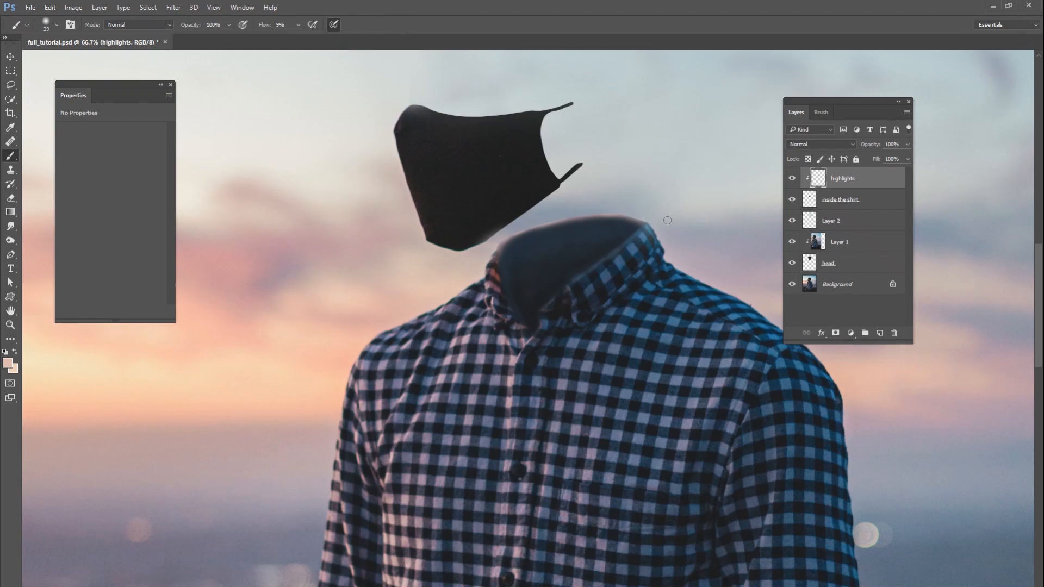
{"action": "right_click", "coordinate": [645, 235]}
{"action": "left_click_drag", "start_coordinate": [707, 266], "coordinate": [700, 265]}
{"action": "key", "text": "Return"}
{"action": "left_click", "coordinate": [645, 235], "text": "alt"}
Sample darker blues along the collar's inner front edge and blend that edge with a slightly larger soft brush.
{"action": "right_click", "coordinate": [616, 253]}
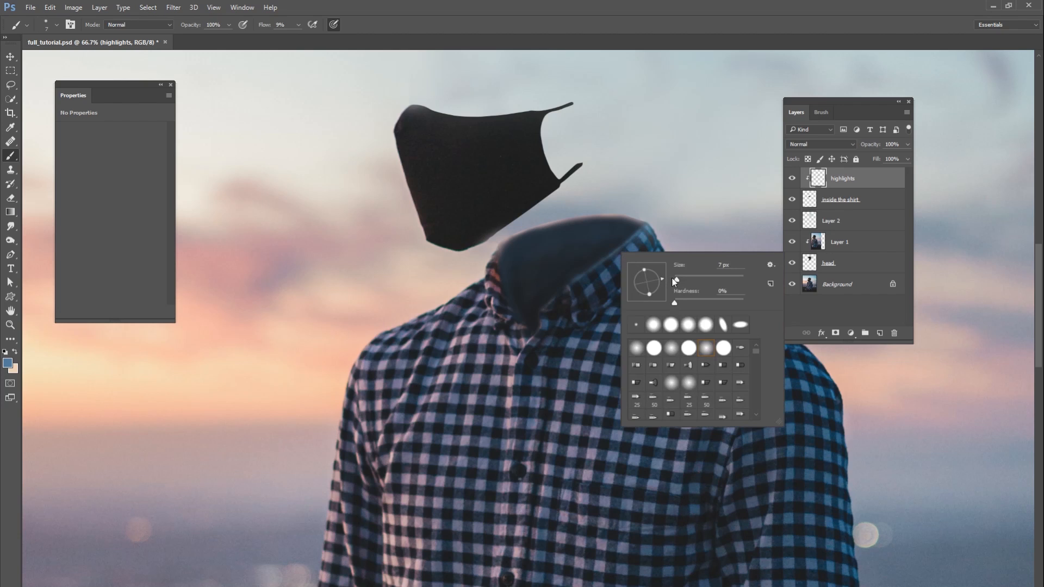
{"action": "left_click_drag", "start_coordinate": [672, 283], "coordinate": [680, 282]}
{"action": "key", "text": "Return"}
{"action": "left_click", "coordinate": [606, 255], "text": "alt"}
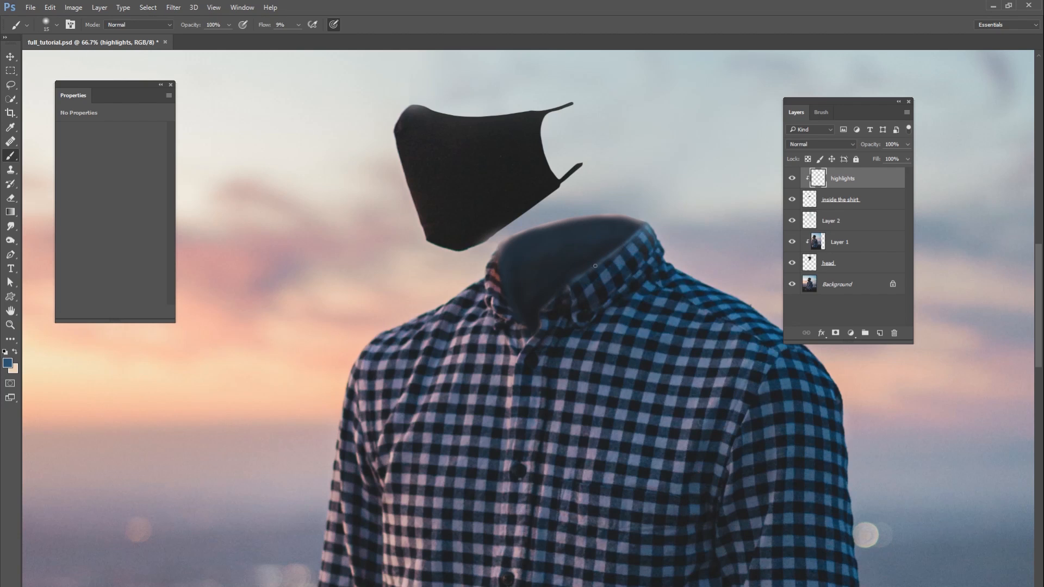
{"action": "left_click", "coordinate": [588, 265], "text": "alt"}
{"action": "left_click", "coordinate": [637, 239], "text": "alt"}
Sample tones from the opening's rim and dark interior and blend the shading inside the collar.
{"action": "left_click", "coordinate": [497, 259], "text": "alt"}
{"action": "left_click", "coordinate": [511, 249], "text": "alt"}
{"action": "left_click", "coordinate": [584, 258], "text": "alt"}
{"action": "left_click", "coordinate": [547, 300], "text": "alt"}
{"action": "right_click", "coordinate": [598, 272]}
{"action": "key", "text": "Return"}
Add a new layer above highlights, clip it to the inside the shirt layer, and set the soft brush to 29 px.
{"action": "left_click", "coordinate": [877, 336]}
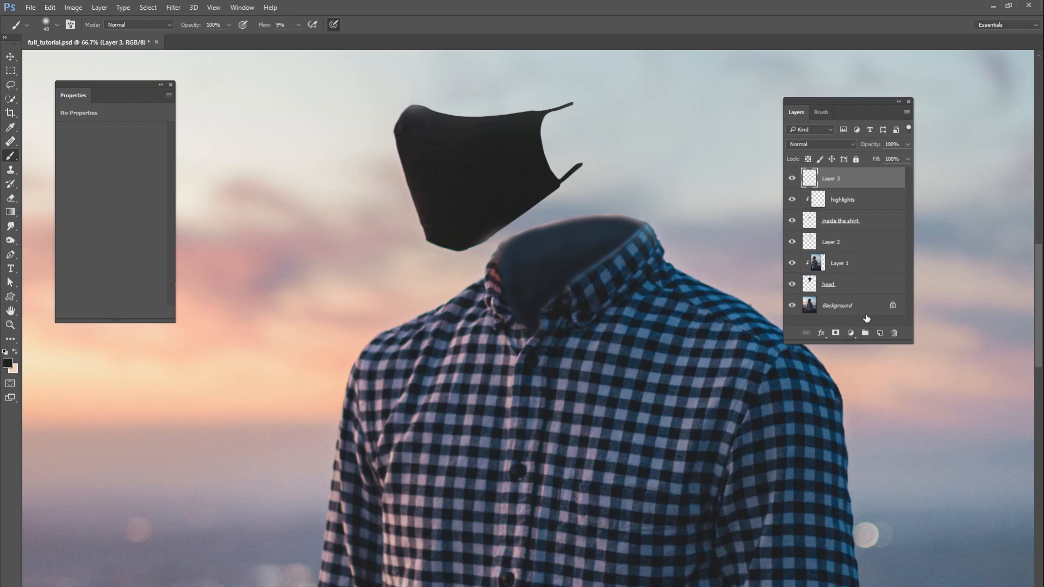
{"action": "right_click", "coordinate": [622, 278]}
{"action": "left_click_drag", "start_coordinate": [685, 311], "coordinate": [679, 311]}
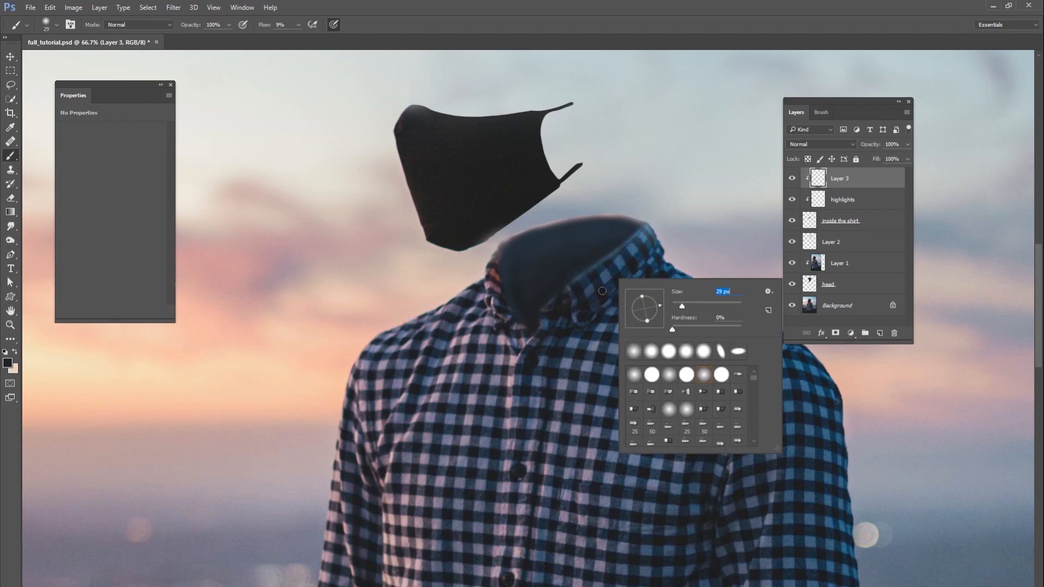
Try to paint a muted blue patch inside the back of the collar, and undo its strokes.
{"action": "left_click", "coordinate": [592, 334], "text": "alt"}
{"action": "right_click", "coordinate": [557, 248]}
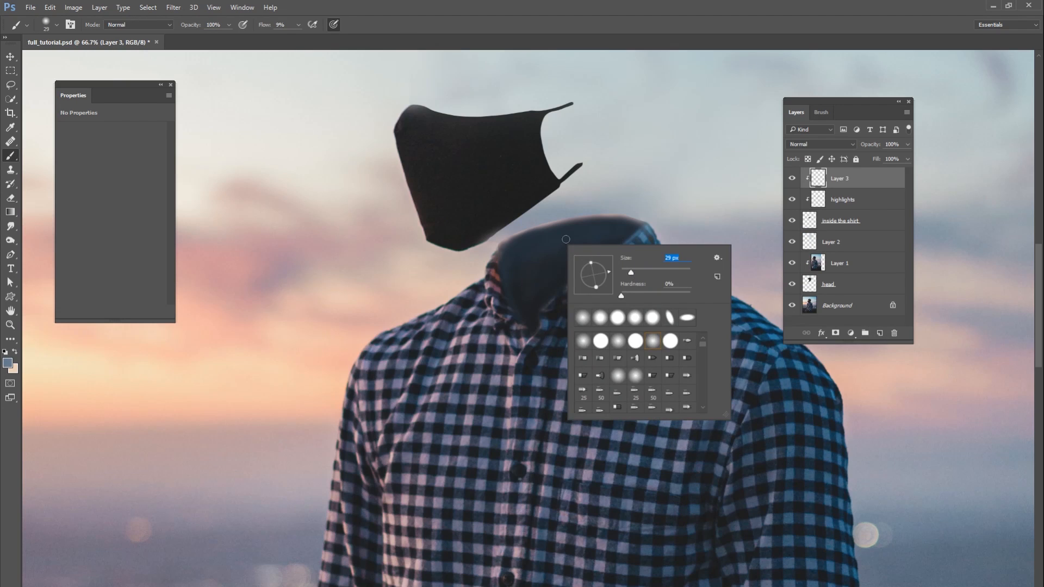
{"action": "mouse_move", "coordinate": [565, 236]}
{"action": "left_mouse_down"}
{"action": "mouse_move", "coordinate": [574, 244]}
{"action": "mouse_move", "coordinate": [576, 234]}
{"action": "left_mouse_up"}
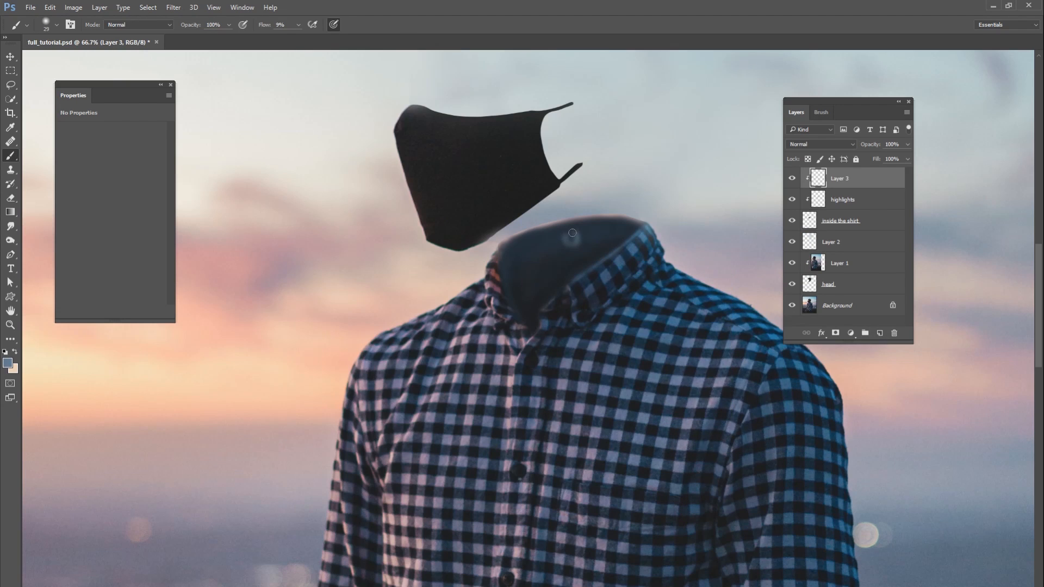
{"action": "right_click", "coordinate": [576, 239]}
{"action": "left_click", "coordinate": [568, 247]}
{"action": "key", "text": "ctrl+z"}
{"action": "key", "text": "ctrl+alt+z"}
{"action": "key", "text": "ctrl+alt+z"}
Sample dark and light tones and paint a small pale clothing tag inside the back of the collar with a 21 px soft brush.
{"action": "left_click", "coordinate": [568, 243], "text": "alt"}
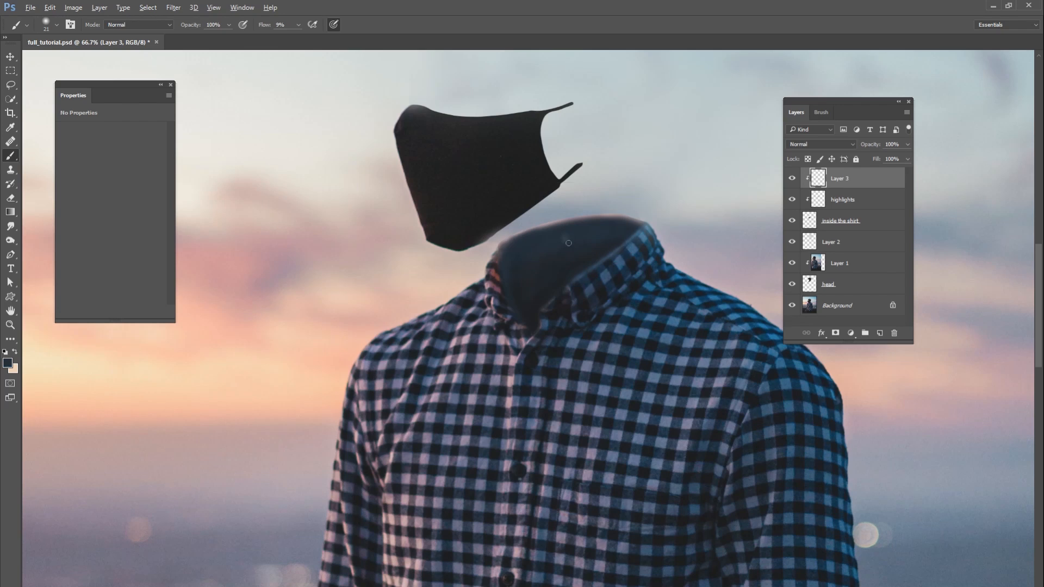
{"action": "left_click", "coordinate": [674, 238], "text": "alt"}
{"action": "left_click", "coordinate": [567, 260], "text": "alt"}
{"action": "left_click", "coordinate": [568, 264], "text": "alt"}
{"action": "left_click", "coordinate": [581, 256], "text": "alt"}
Sample a dark tone from the collar interior and tone down the tag with a 47 px soft brush, enlarging it for further shading.
{"action": "right_click", "coordinate": [572, 251]}
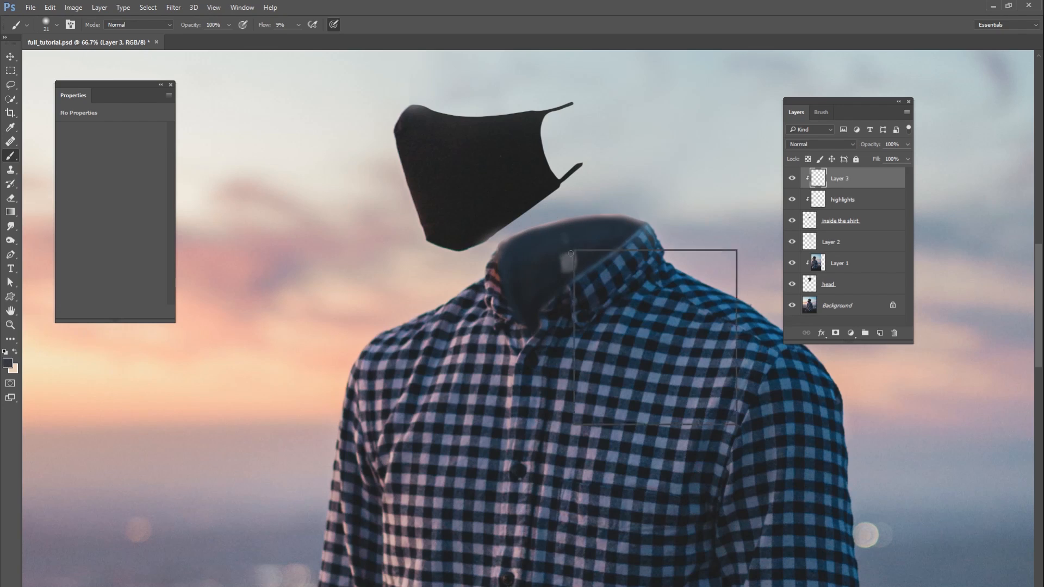
{"action": "left_click_drag", "start_coordinate": [634, 276], "coordinate": [644, 276]}
{"action": "left_click", "coordinate": [554, 259], "text": "alt"}
{"action": "mouse_move", "coordinate": [558, 259]}
{"action": "left_mouse_down"}
{"action": "mouse_move", "coordinate": [566, 270]}
{"action": "mouse_move", "coordinate": [574, 262]}
{"action": "mouse_move", "coordinate": [560, 263]}
{"action": "mouse_move", "coordinate": [581, 258]}
{"action": "left_mouse_up"}
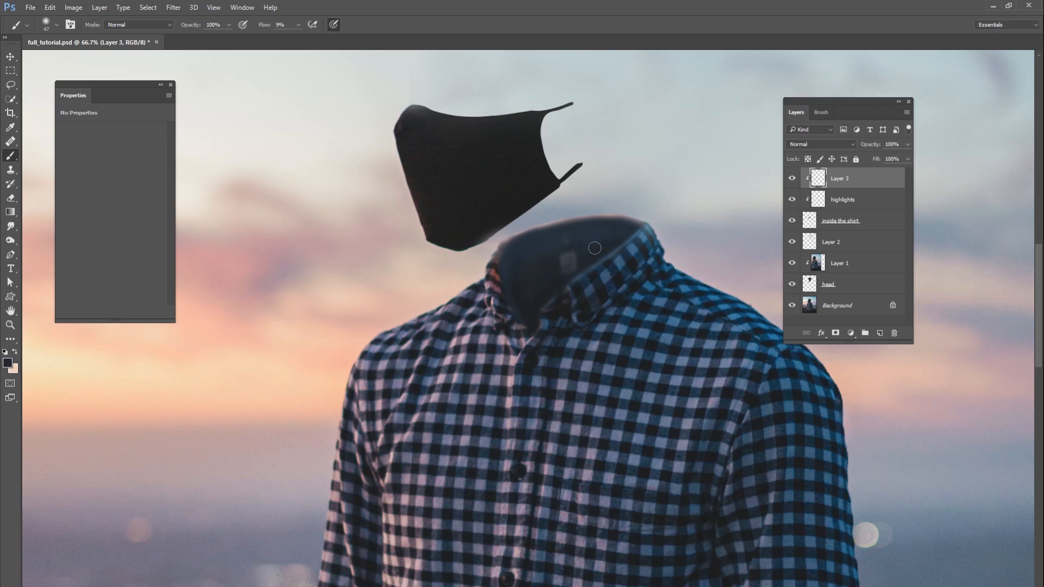
{"action": "right_click", "coordinate": [560, 251]}
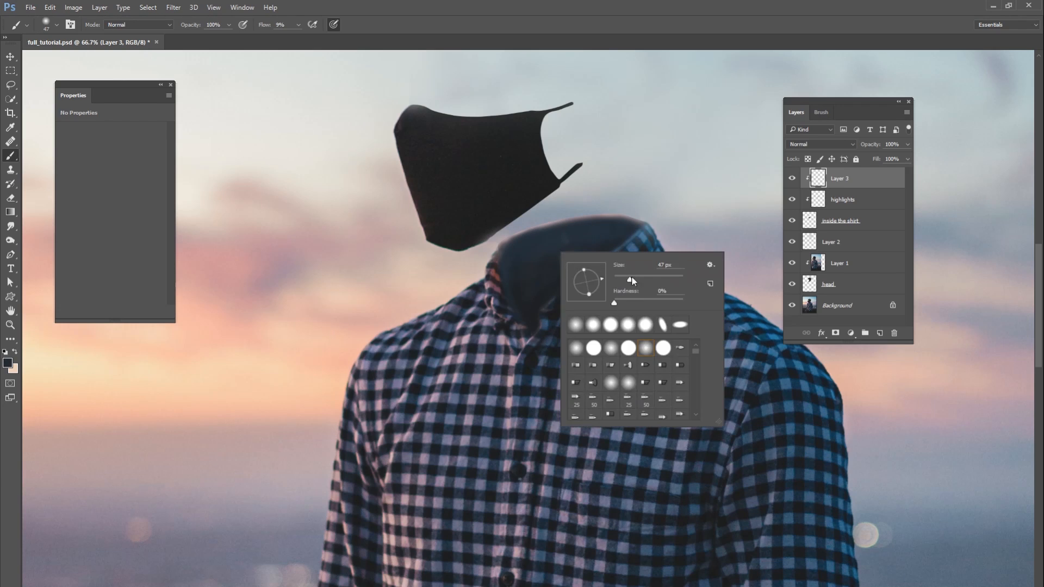
{"action": "left_click_drag", "start_coordinate": [631, 280], "coordinate": [646, 284]}
{"action": "left_click", "coordinate": [551, 247]}
Sample the tag's tone and refine its shape with a 17 px soft brush.
{"action": "right_click", "coordinate": [589, 250]}
{"action": "left_click", "coordinate": [569, 258], "text": "alt"}
{"action": "right_click", "coordinate": [587, 258]}
{"action": "left_click", "coordinate": [571, 255]}
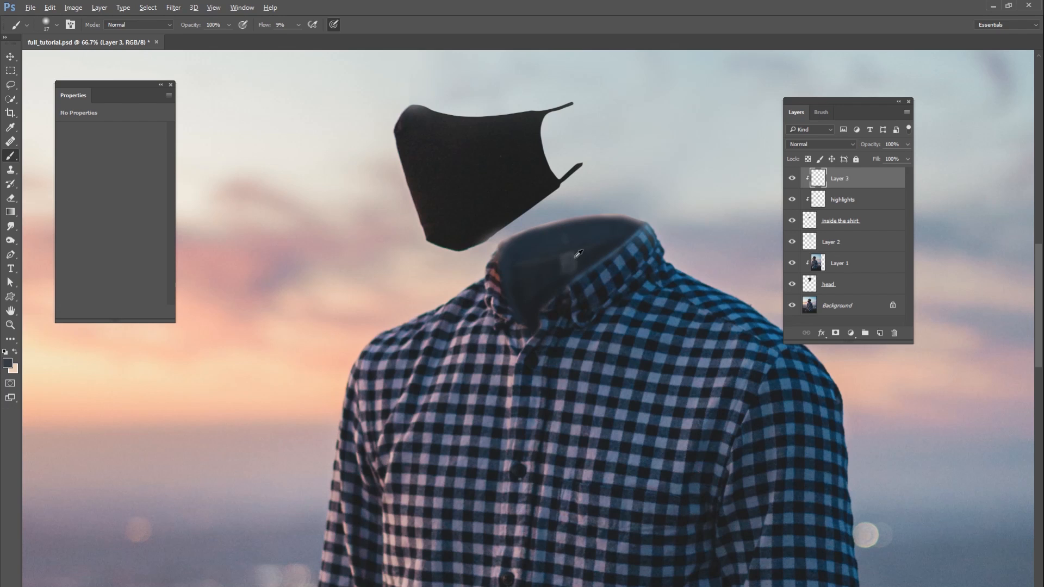
Sample dark tones beside the tag and retouch the surrounding collar interior.
{"action": "key", "text": "ctrl+minus"}
{"action": "key", "text": "ctrl+minus"}
{"action": "key", "text": "ctrl+minus"}
{"action": "key", "text": "ctrl+minus"}
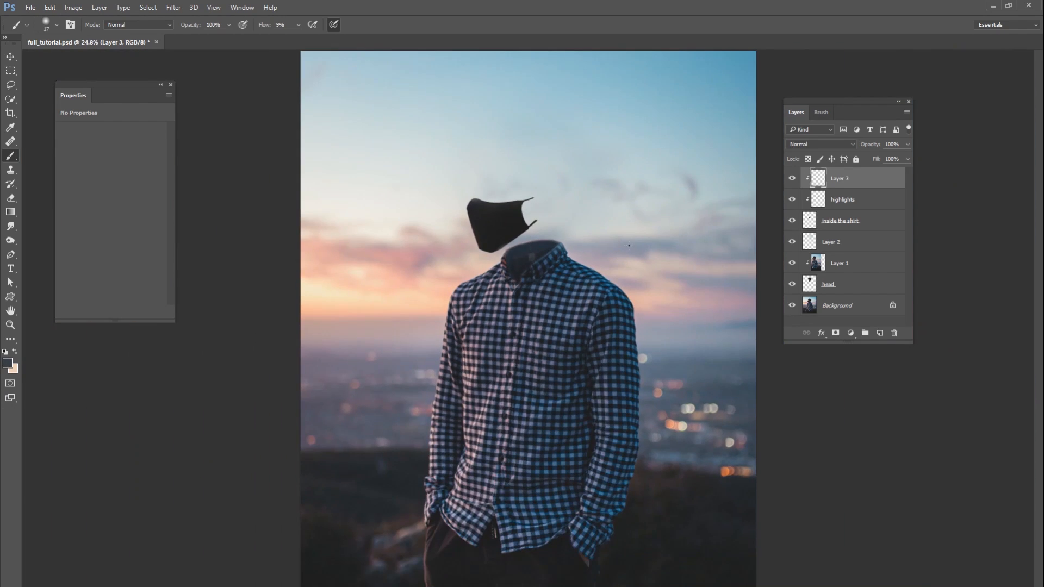
{"action": "key", "text": "ctrl+plus"}
{"action": "key", "text": "ctrl+plus"}
{"action": "key", "text": "ctrl+plus"}
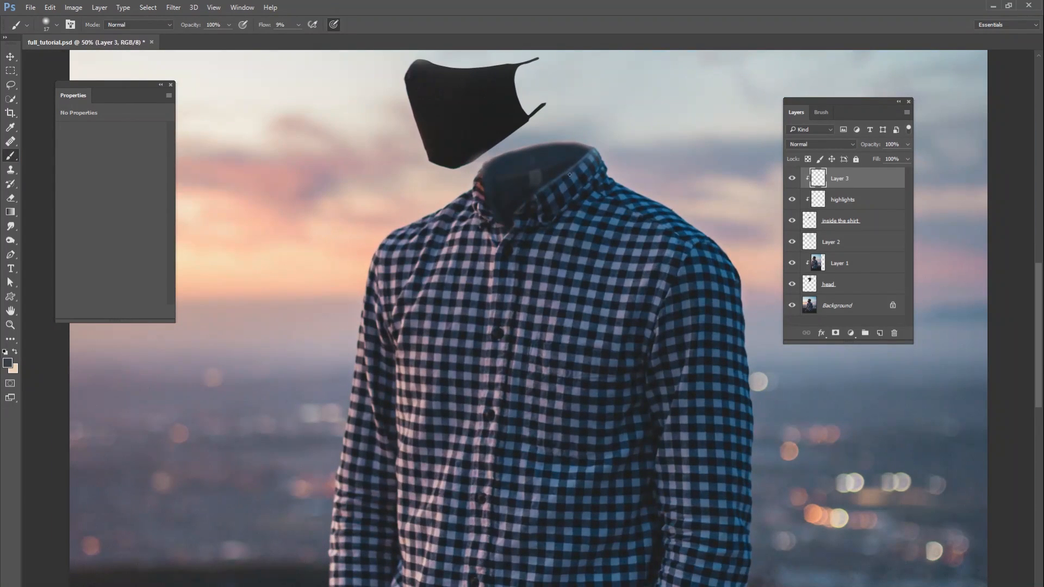
{"action": "left_click", "coordinate": [543, 173], "text": "alt"}
{"action": "left_click", "coordinate": [544, 173], "text": "alt"}
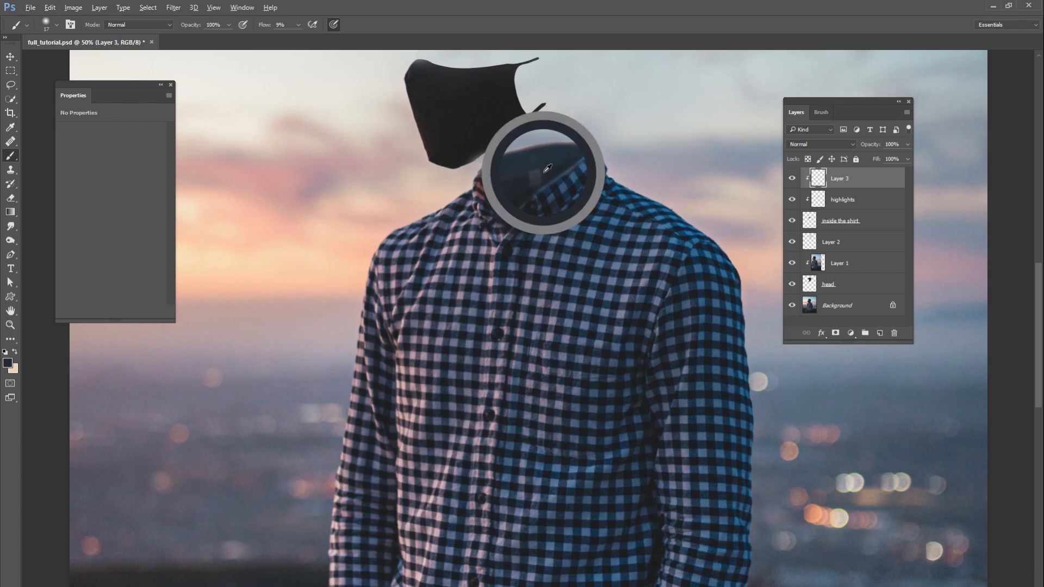
Compare the whole image with the inside the shirt layer and its clipped layers hidden and shown, leaving them all on.
{"action": "key", "text": "ctrl+minus"}
{"action": "key", "text": "ctrl+minus"}
{"action": "key", "text": "ctrl+minus"}
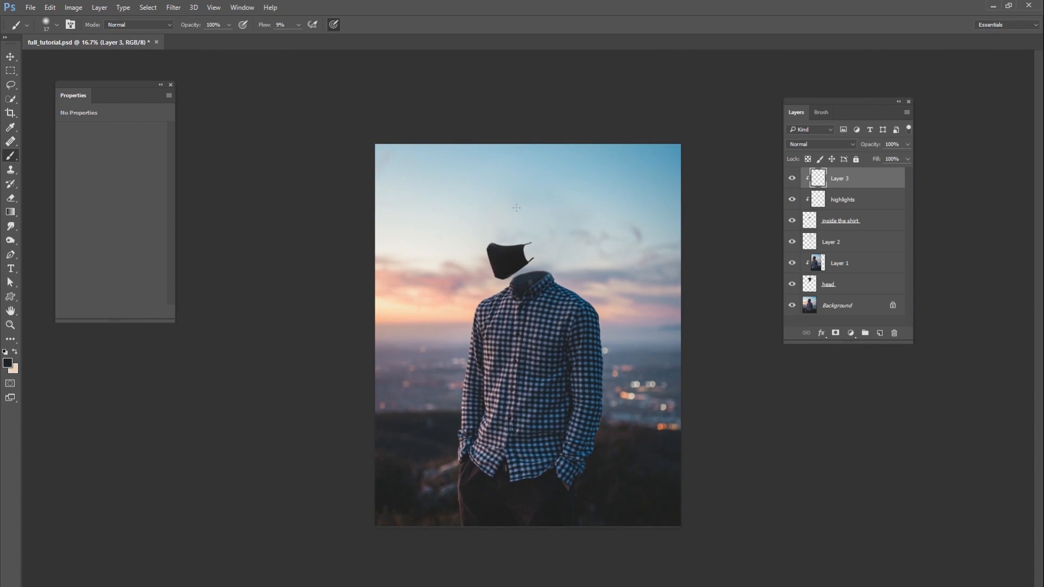
{"action": "key", "text": "ctrl+plus"}
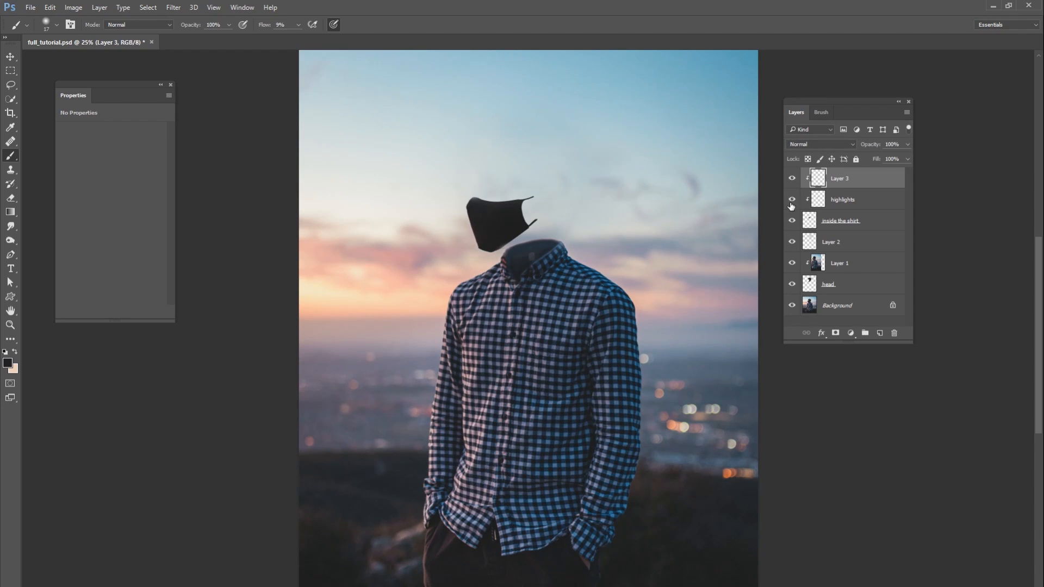
{"action": "left_click", "coordinate": [793, 221]}
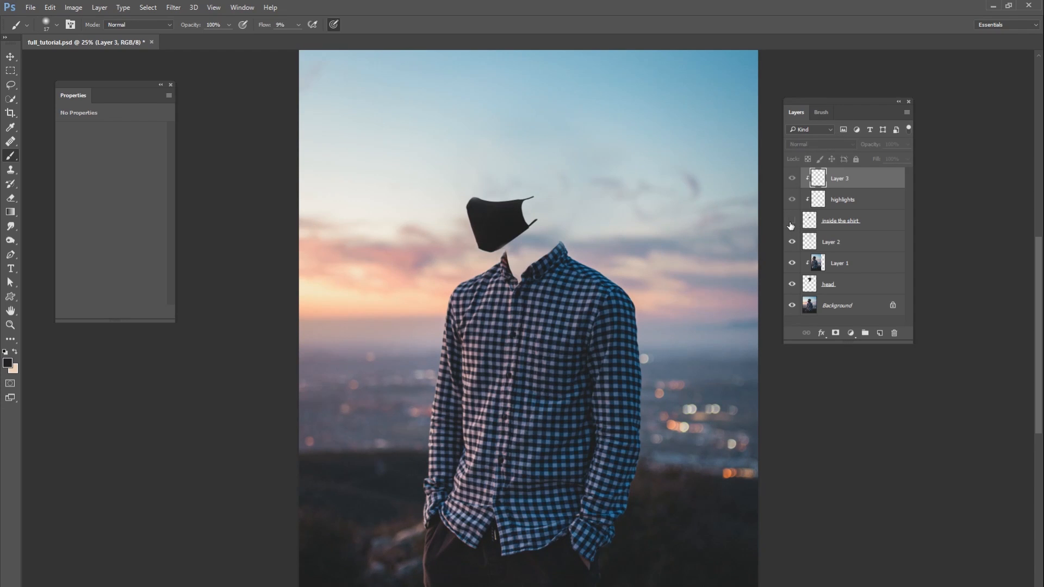
{"action": "left_click", "coordinate": [793, 222]}
{"action": "left_click", "coordinate": [793, 222]}
{"action": "left_click", "coordinate": [792, 221]}
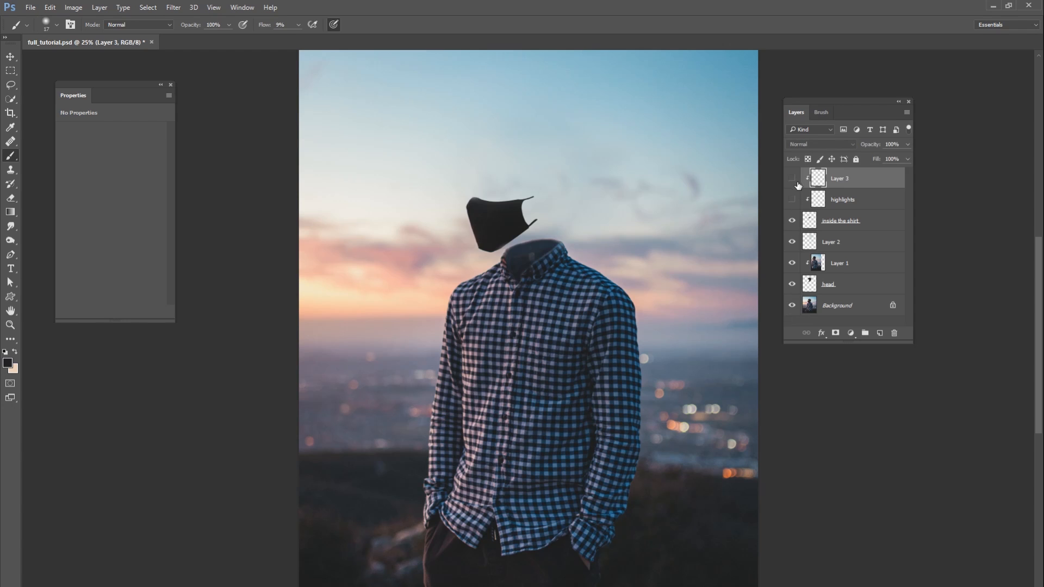
{"action": "left_click", "coordinate": [792, 201]}
{"action": "left_click", "coordinate": [792, 201]}
Add a new layer at the top of the stack and name it mask.
{"action": "key", "text": "ctrl+plus"}
{"action": "key", "text": "ctrl+plus"}
{"action": "key", "text": "ctrl+plus"}
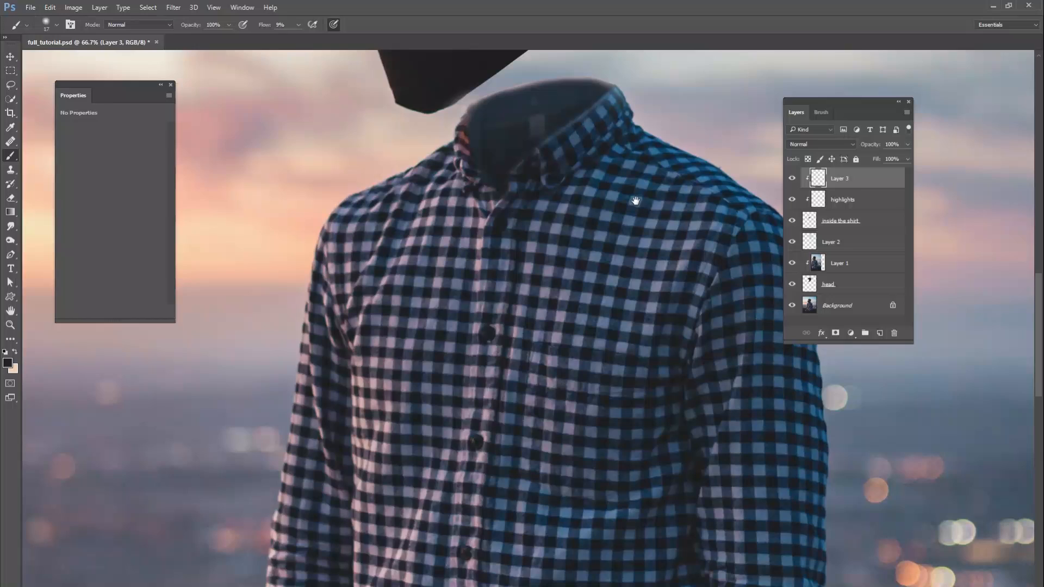
{"action": "left_click_drag", "start_coordinate": [487, 115], "coordinate": [490, 373]}
{"action": "left_click", "coordinate": [880, 333]}
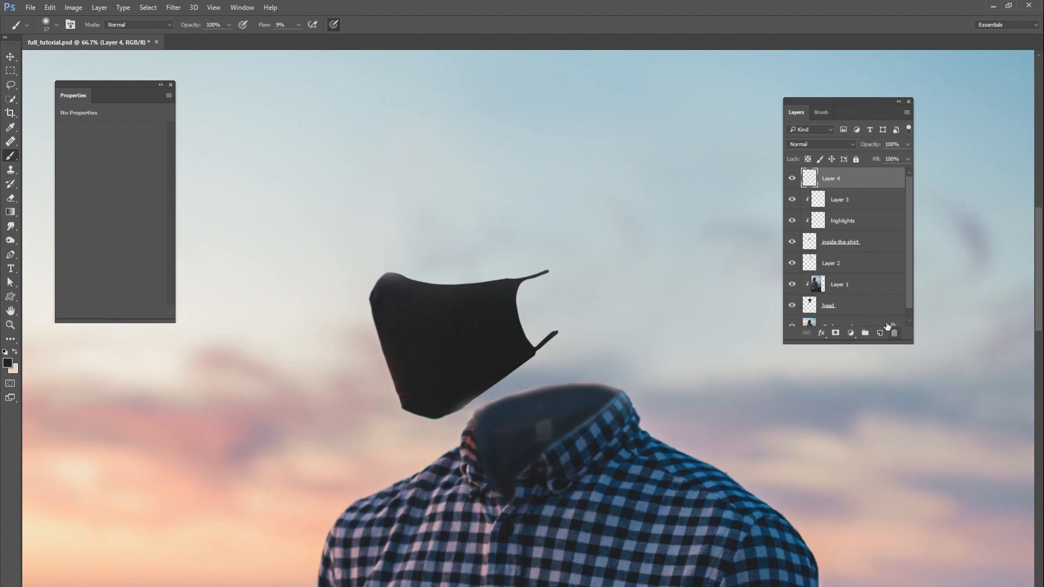
{"action": "double_click", "coordinate": [831, 179]}
{"action": "type", "text": "mask"}
{"action": "key", "text": "Return"}
Set the brush flow to 62% and place a duplicate of the Background layer directly beneath the mask layer.
{"action": "left_click", "coordinate": [298, 25]}
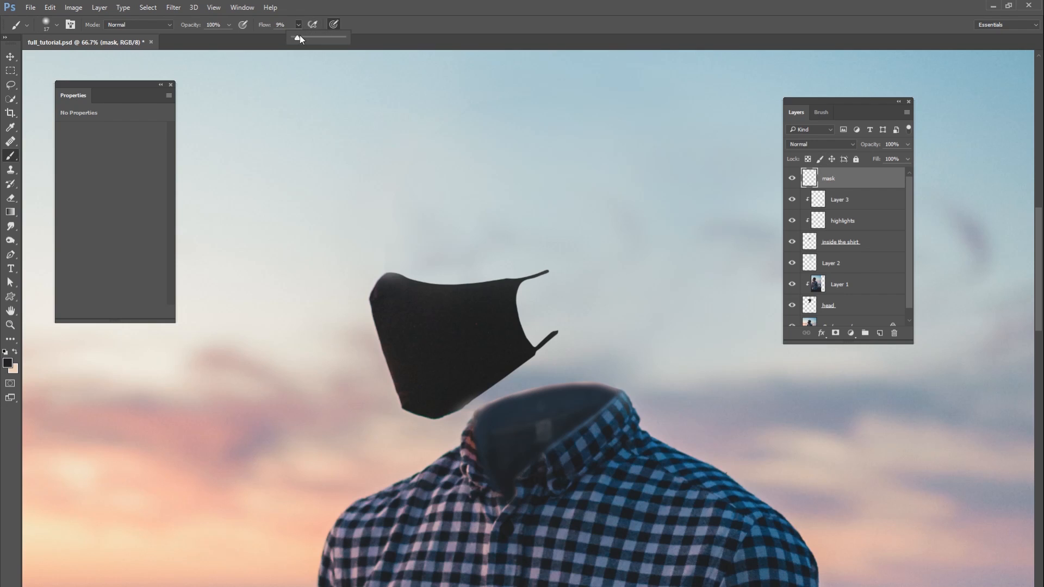
{"action": "left_click_drag", "start_coordinate": [296, 37], "coordinate": [324, 37]}
{"action": "scroll", "coordinate": [870, 299], "scroll_direction": "down", "scroll_amount": 1}
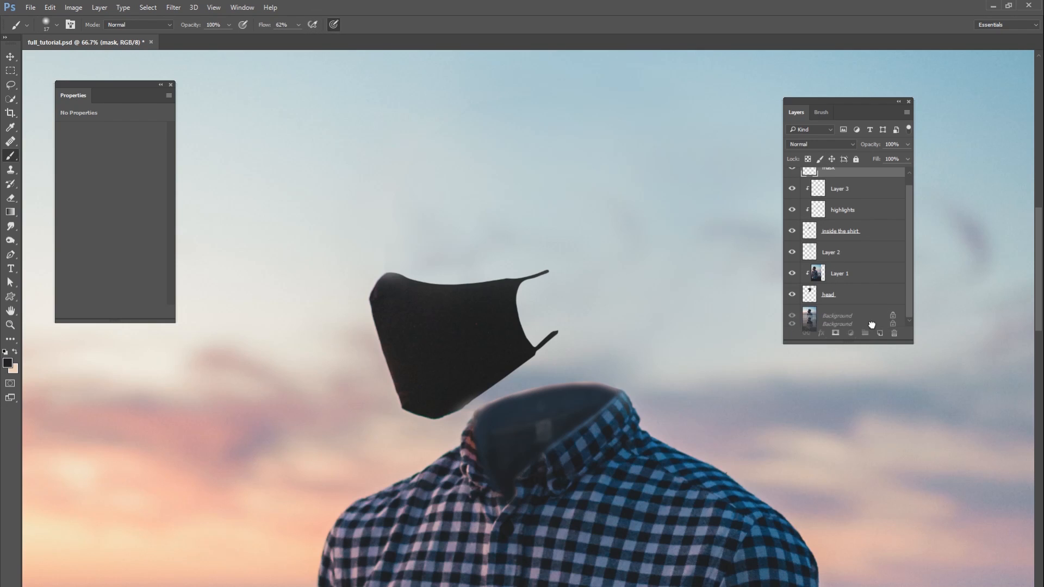
{"action": "left_click_drag", "start_coordinate": [842, 316], "coordinate": [826, 174]}
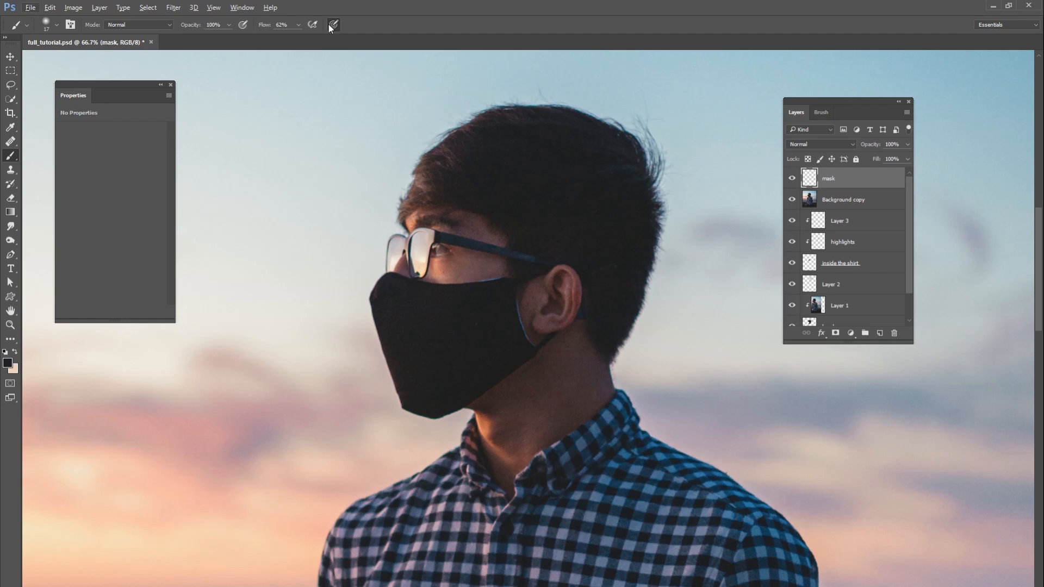
Raise the brush flow to 100% and lower the Background copy layer's opacity to 53%.
{"action": "left_click_drag", "start_coordinate": [298, 24], "coordinate": [304, 36]}
{"action": "left_click_drag", "start_coordinate": [511, 276], "coordinate": [519, 278]}
{"action": "left_click", "coordinate": [848, 199]}
{"action": "left_click", "coordinate": [908, 144]}
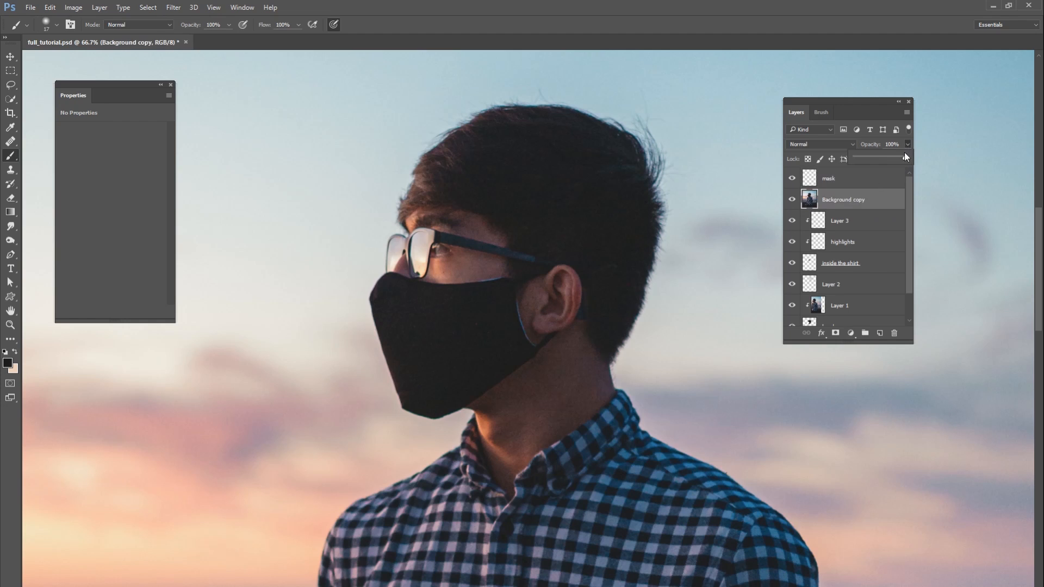
{"action": "left_click_drag", "start_coordinate": [886, 156], "coordinate": [882, 157]}
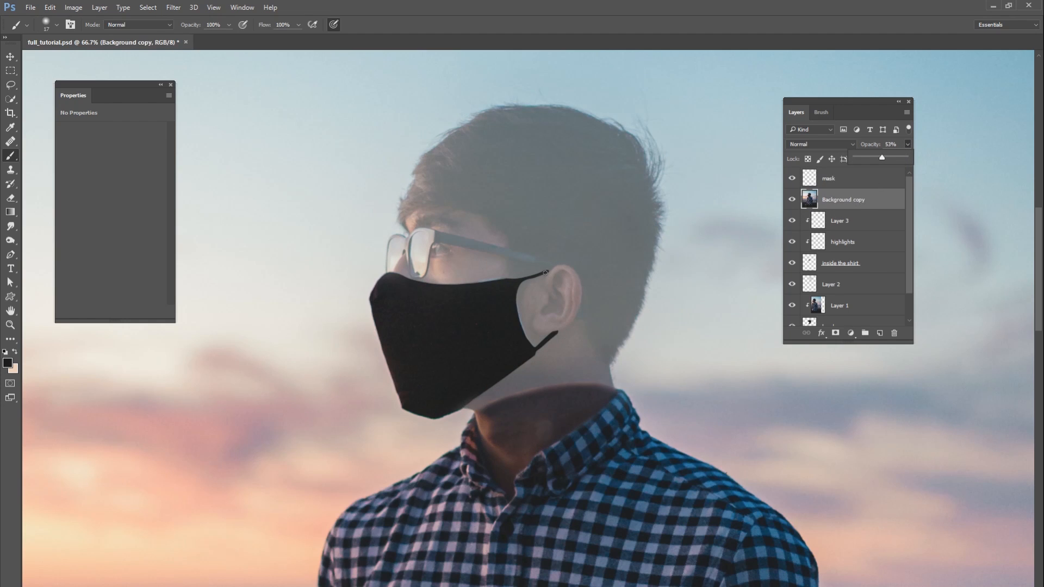
On the mask layer, paint the missing strap around the ear with a 7 px brush at 39% hardness, closing its lower gap at 9 px.
{"action": "right_click", "coordinate": [546, 272]}
{"action": "mouse_move", "coordinate": [607, 322]}
{"action": "left_mouse_down"}
{"action": "mouse_move", "coordinate": [633, 322]}
{"action": "mouse_move", "coordinate": [610, 303]}
{"action": "left_mouse_up"}
{"action": "left_click", "coordinate": [611, 298]}
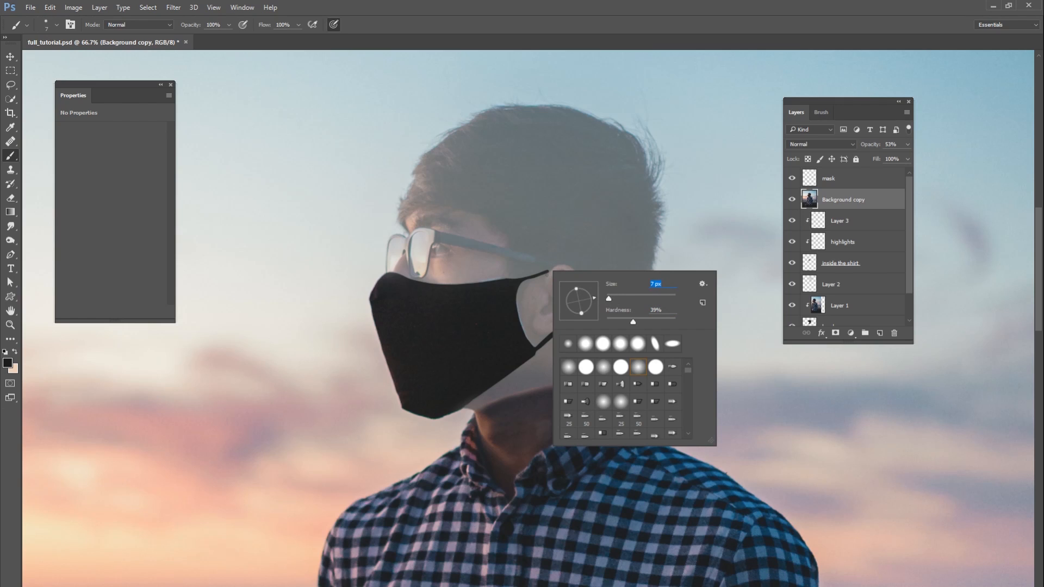
{"action": "left_click", "coordinate": [546, 272]}
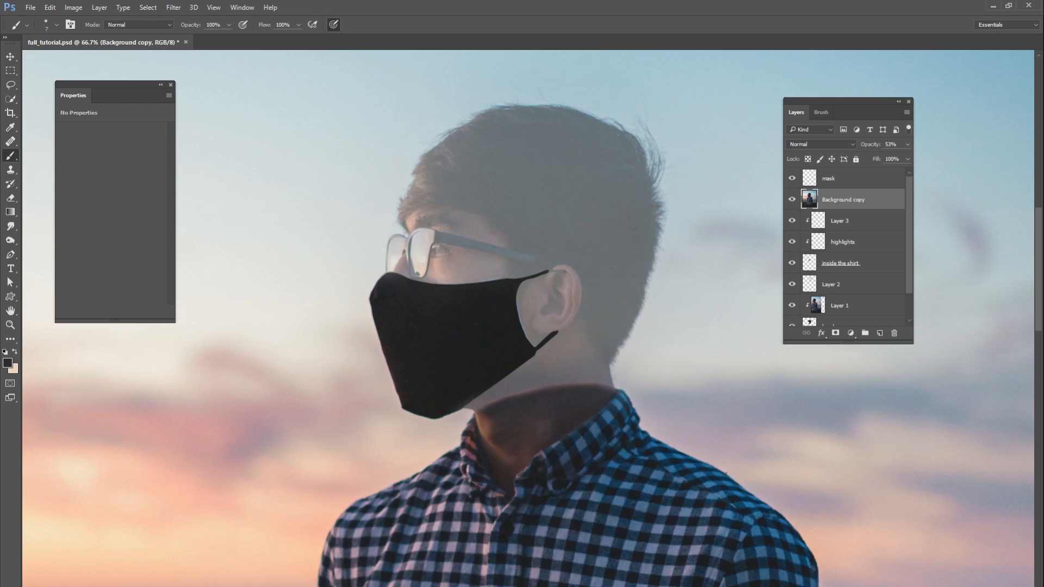
{"action": "key", "text": "alt+bracketright"}
{"action": "left_click", "coordinate": [549, 269]}
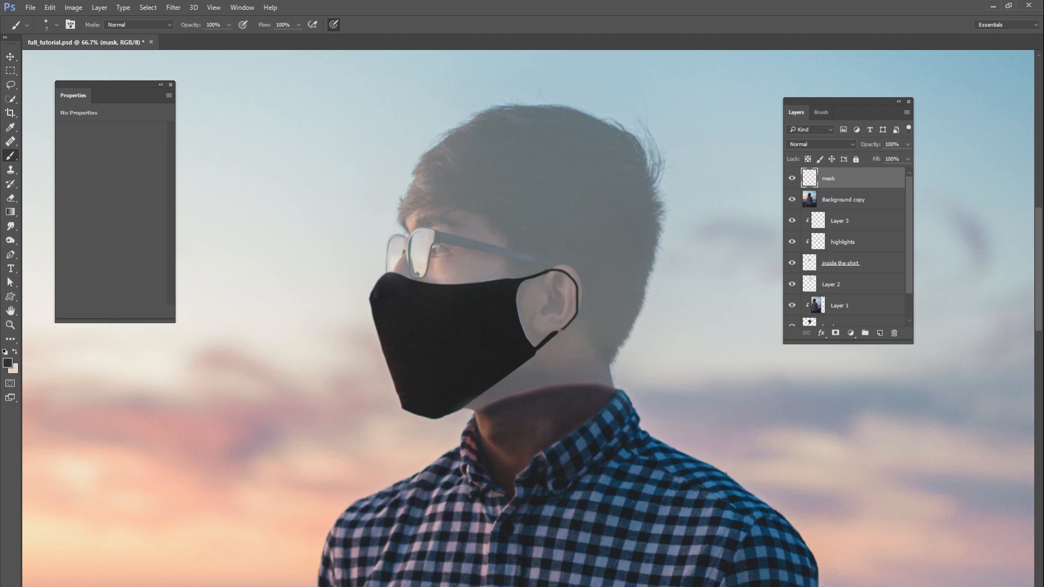
{"action": "right_click", "coordinate": [601, 320]}
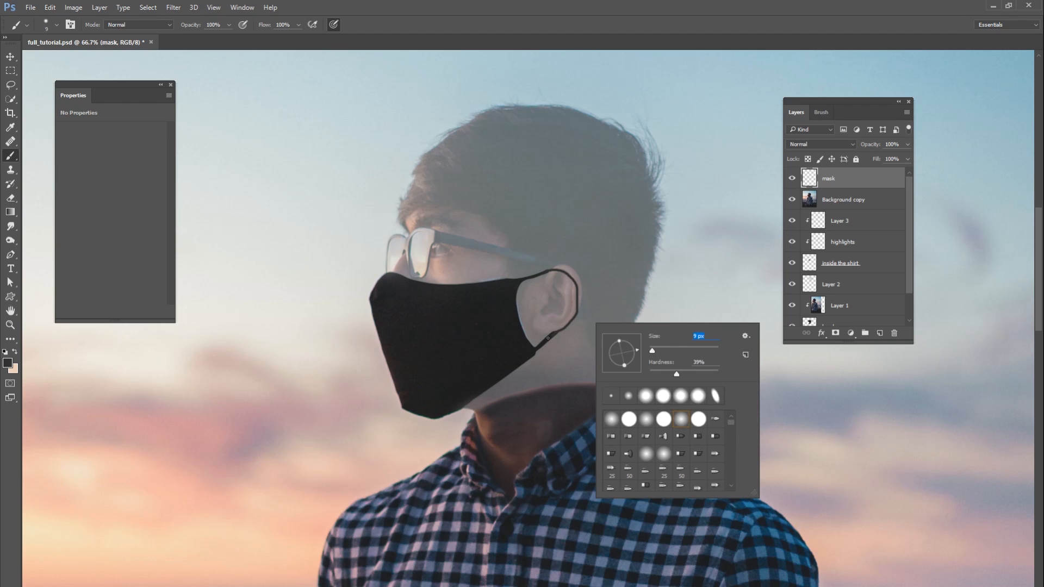
{"action": "key", "text": "Return"}
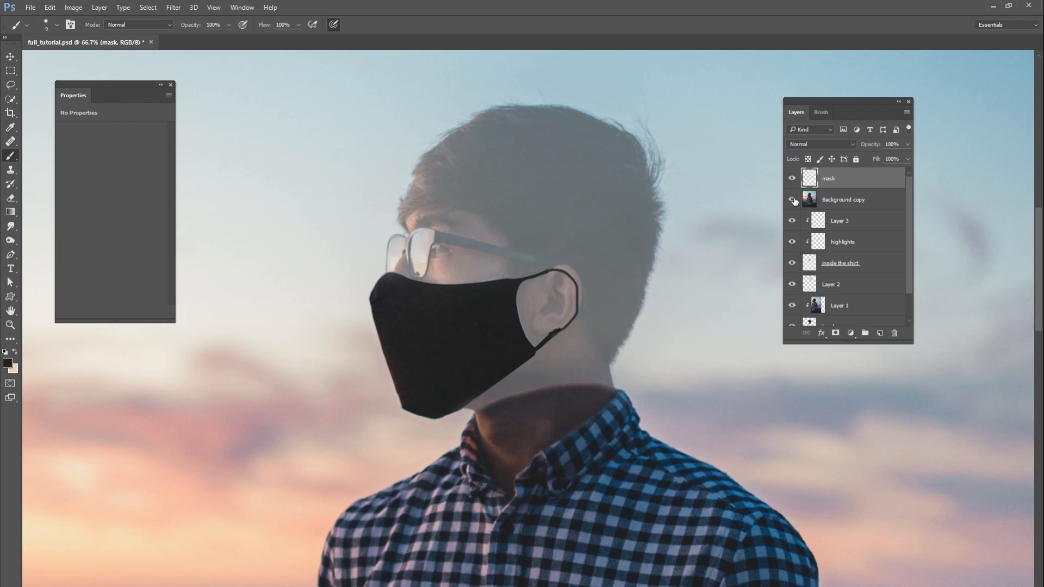
Hide the Background copy layer and repaint the ear strap thicker with a harder 9 px brush.
{"action": "left_click", "coordinate": [792, 199]}
{"action": "key", "text": "ctrl+plus"}
{"action": "key", "text": "ctrl+plus"}
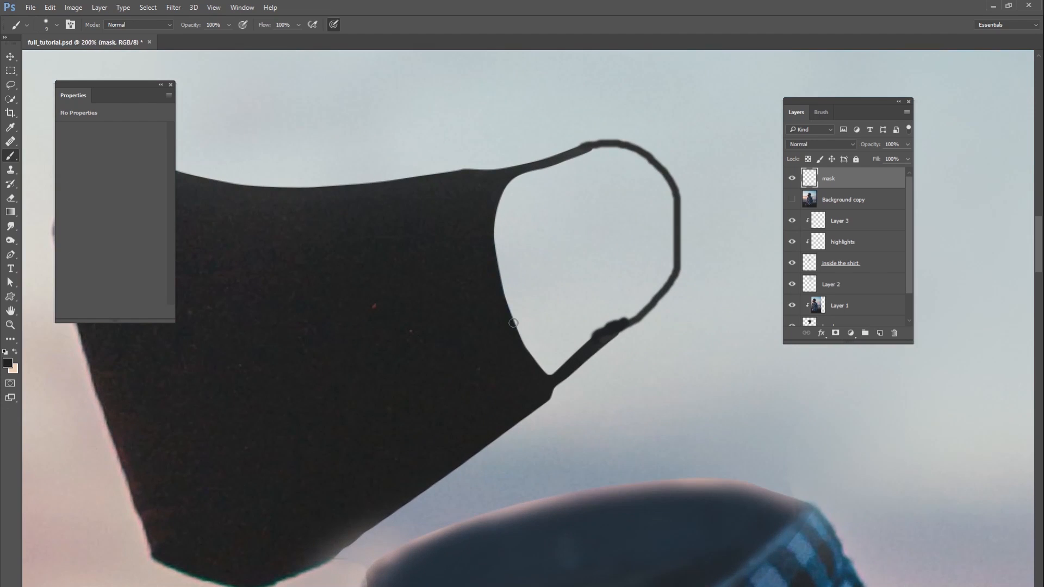
{"action": "right_click", "coordinate": [668, 307]}
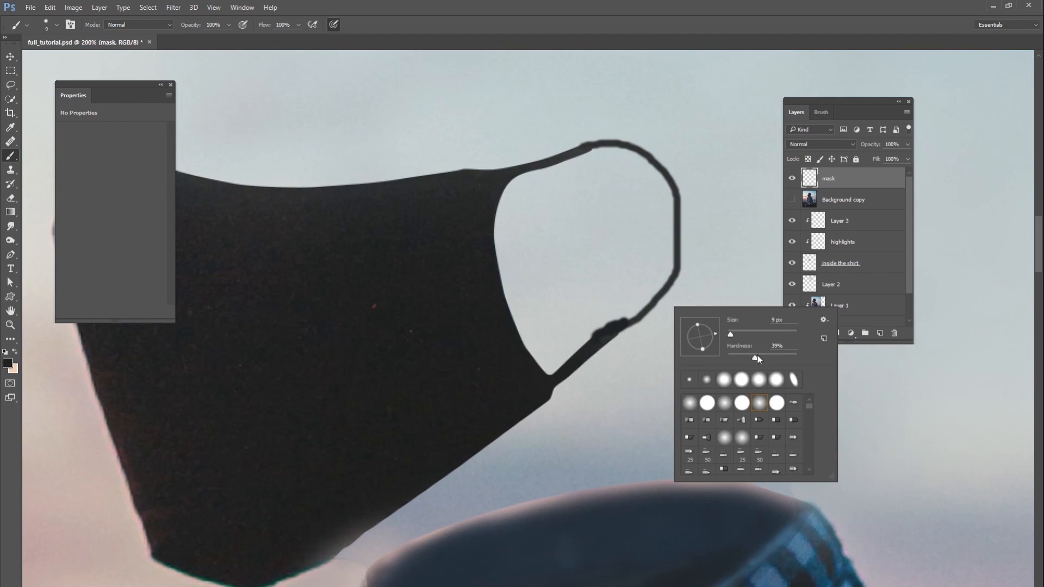
{"action": "left_click_drag", "start_coordinate": [757, 355], "coordinate": [782, 360]}
{"action": "left_click", "coordinate": [603, 332]}
{"action": "mouse_move", "coordinate": [623, 326]}
{"action": "left_mouse_down"}
{"action": "mouse_move", "coordinate": [669, 287]}
{"action": "mouse_move", "coordinate": [683, 258]}
{"action": "mouse_move", "coordinate": [676, 197]}
{"action": "mouse_move", "coordinate": [659, 164]}
{"action": "mouse_move", "coordinate": [627, 144]}
{"action": "mouse_move", "coordinate": [577, 147]}
{"action": "left_mouse_up"}
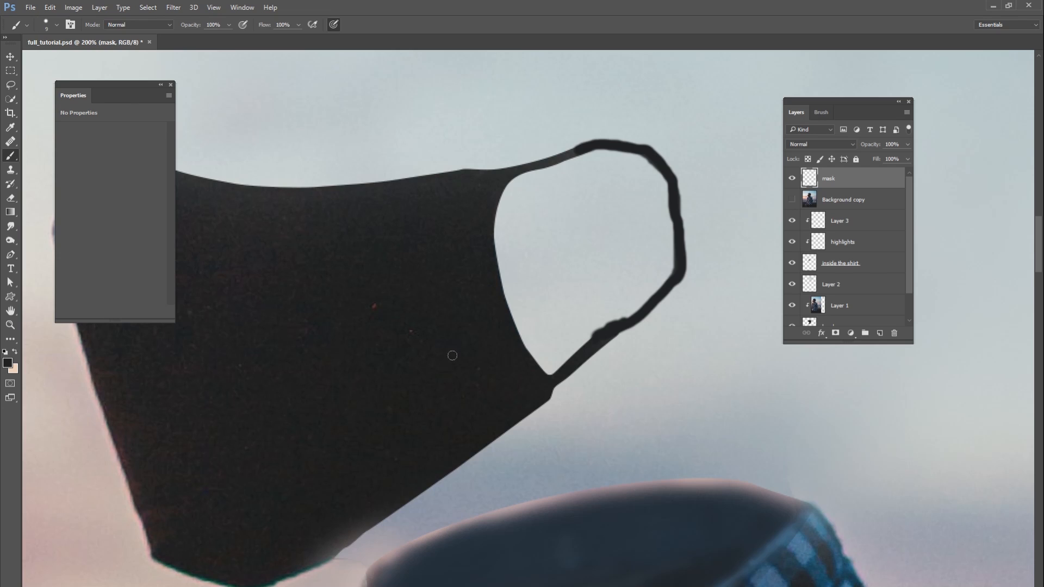
Add a layer mask to the mask layer, paint away the bumps on the ear strap's lower section, and apply the layer mask.
{"action": "left_click", "coordinate": [835, 333]}
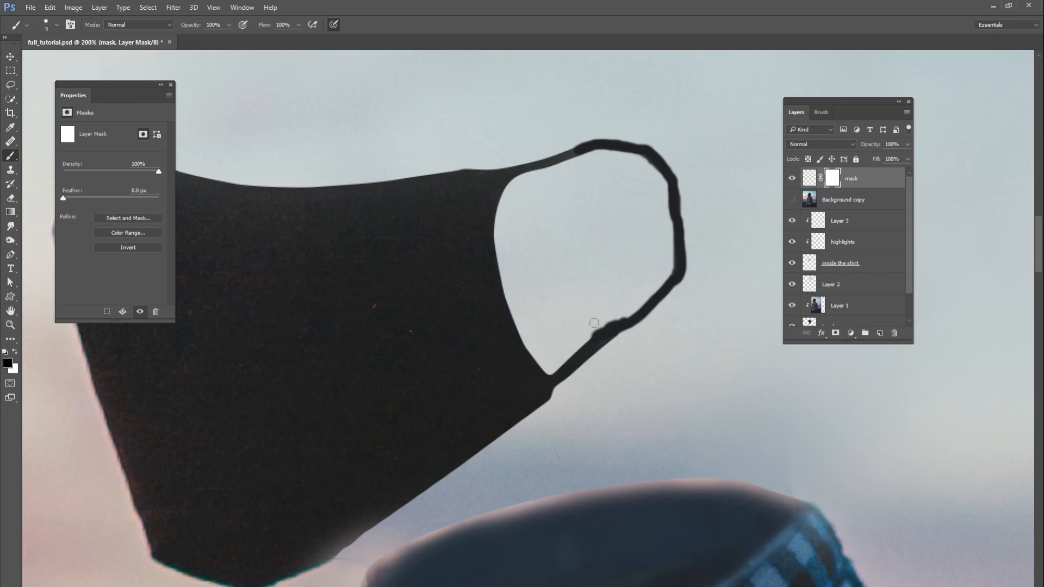
{"action": "mouse_move", "coordinate": [598, 322]}
{"action": "left_mouse_down"}
{"action": "mouse_move", "coordinate": [628, 310]}
{"action": "mouse_move", "coordinate": [598, 327]}
{"action": "left_mouse_up"}
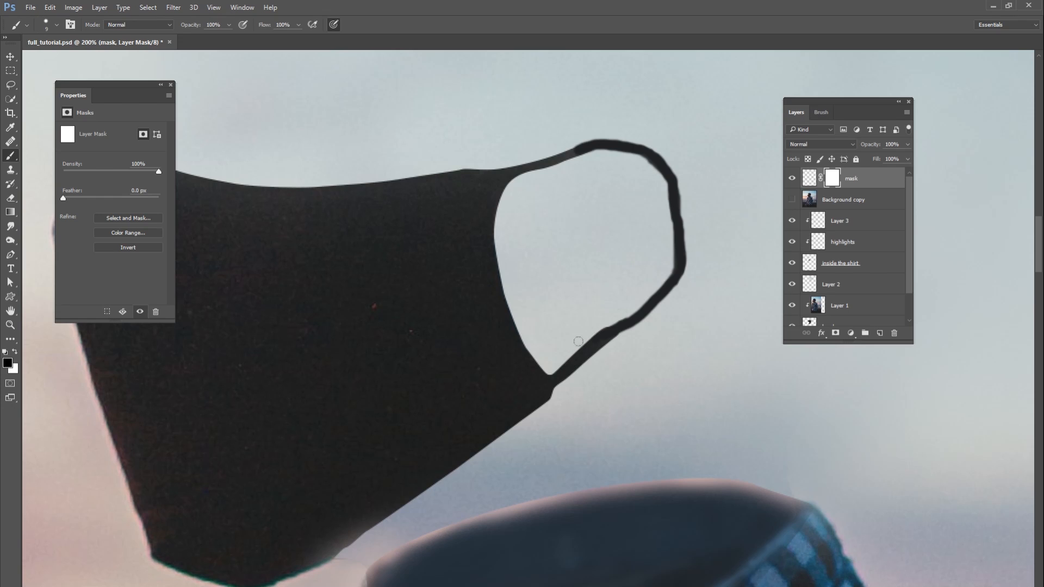
{"action": "left_click_drag", "start_coordinate": [544, 340], "coordinate": [553, 376]}
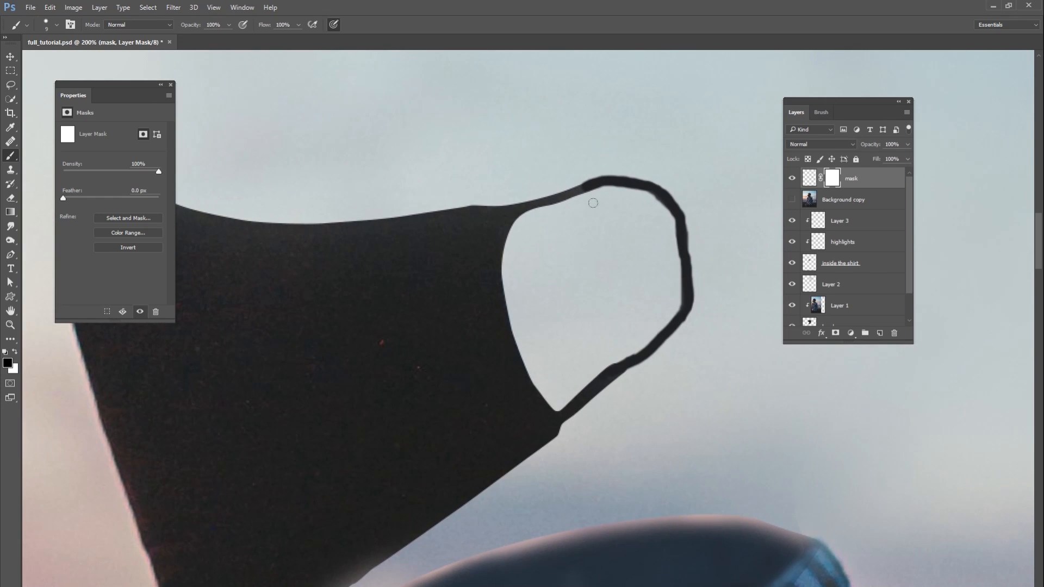
{"action": "right_click", "coordinate": [824, 178]}
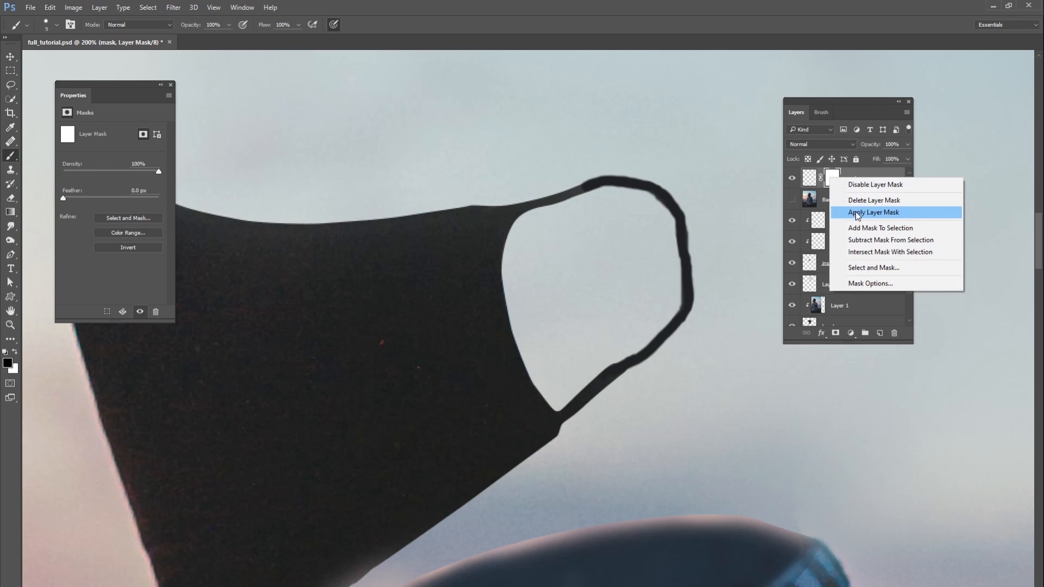
{"action": "left_click", "coordinate": [859, 212]}
Reduce the brush to 7 px and compare the mask with the original face by briefly showing the Background copy layer.
{"action": "left_click_drag", "start_coordinate": [415, 311], "coordinate": [603, 368]}
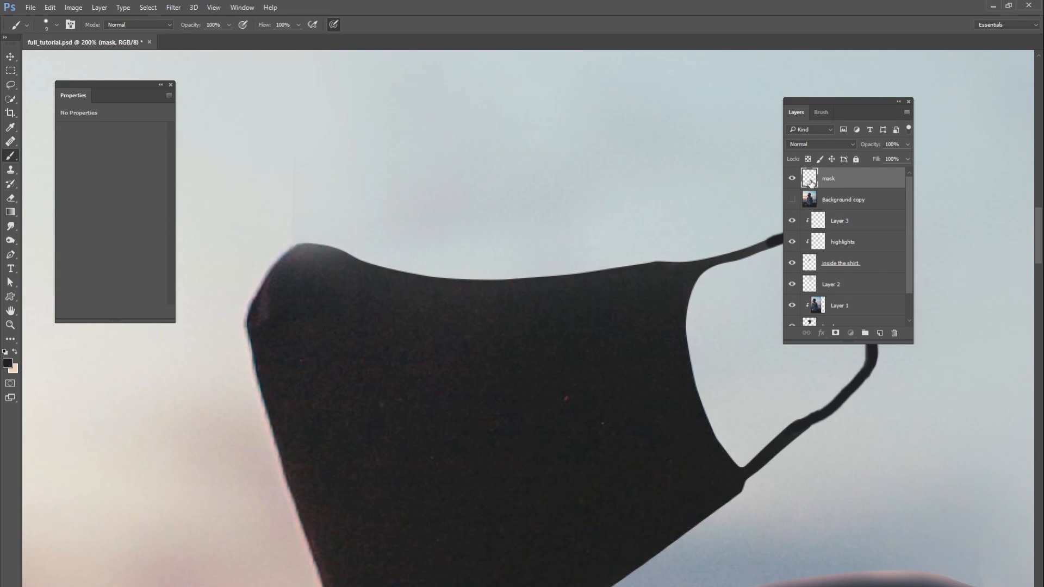
{"action": "left_click", "coordinate": [452, 275]}
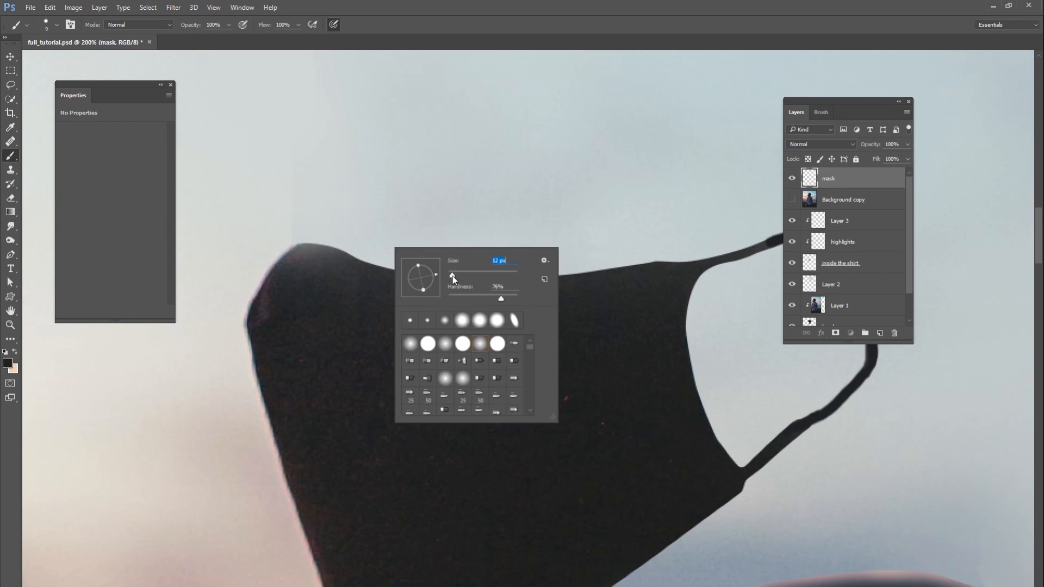
{"action": "left_click_drag", "start_coordinate": [451, 276], "coordinate": [450, 275]}
{"action": "left_click_drag", "start_coordinate": [835, 106], "coordinate": [841, 111]}
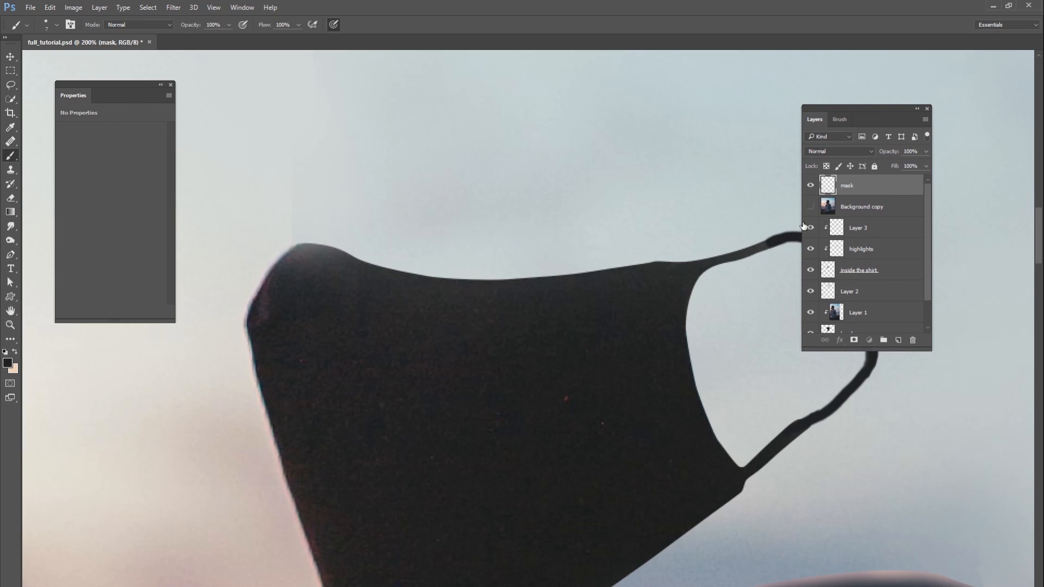
{"action": "left_click", "coordinate": [811, 206]}
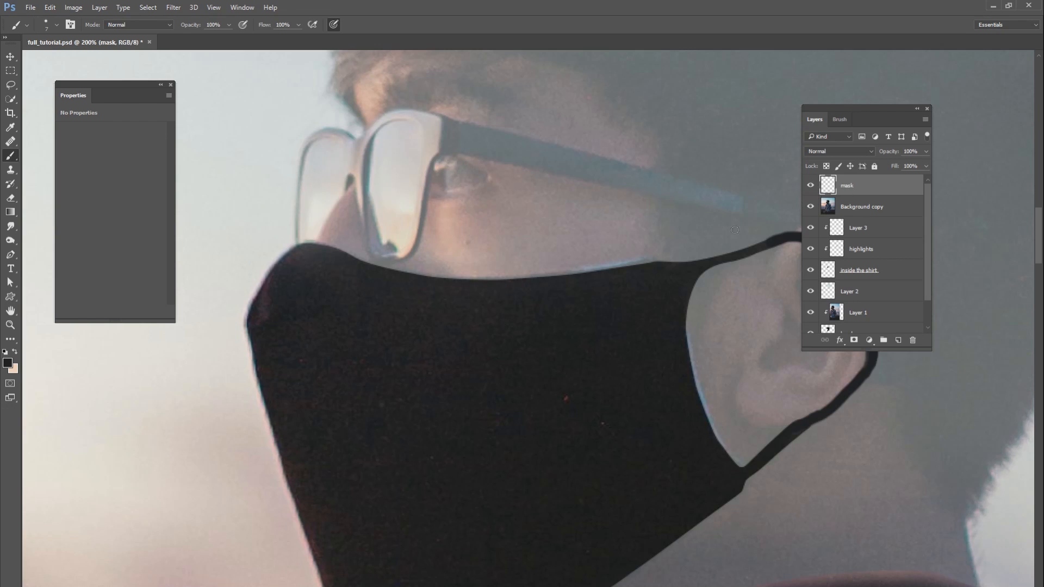
{"action": "left_click", "coordinate": [811, 206]}
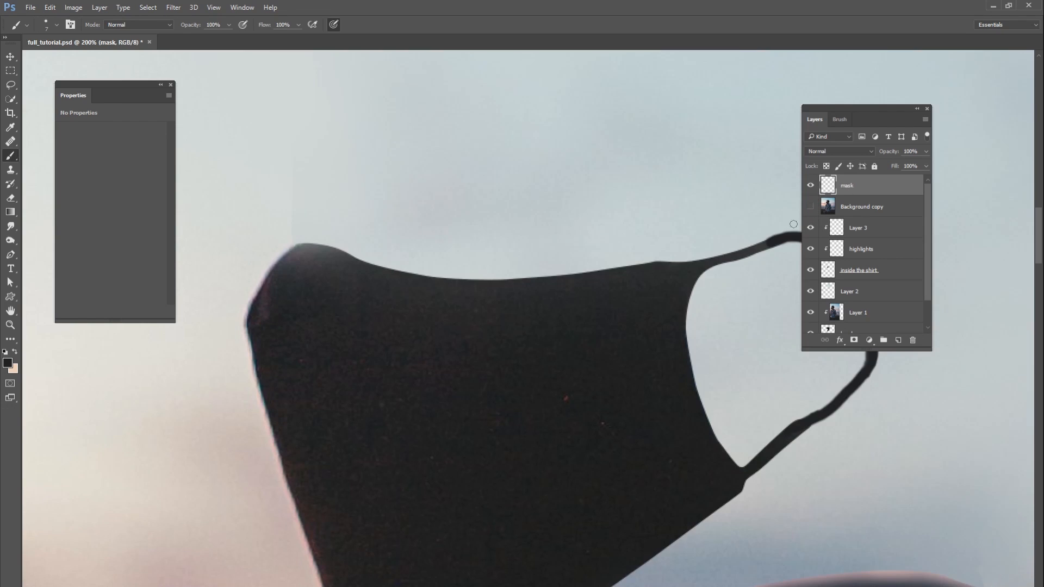
Sample the dark colour near the mask's upper edge and paint a thin looping strap for the far ear with a 5 px brush.
{"action": "left_click", "coordinate": [352, 260], "text": "alt"}
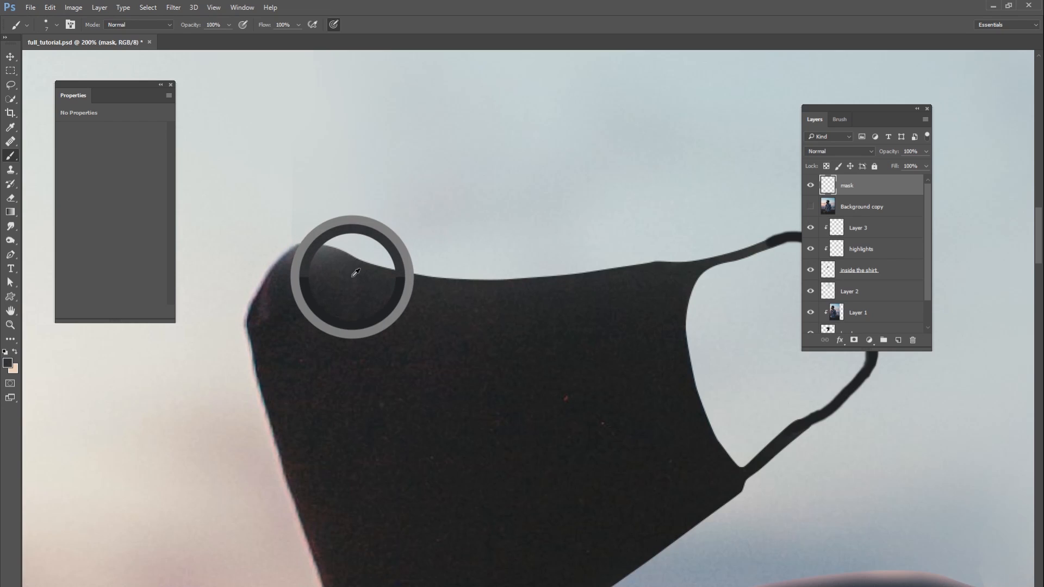
{"action": "mouse_move", "coordinate": [315, 265]}
{"action": "left_mouse_down", "text": "alt"}
{"action": "mouse_move", "coordinate": [338, 277]}
{"action": "mouse_move", "coordinate": [363, 244]}
{"action": "mouse_move", "coordinate": [518, 204]}
{"action": "mouse_move", "coordinate": [550, 234]}
{"action": "mouse_move", "coordinate": [560, 271]}
{"action": "mouse_move", "coordinate": [549, 272]}
{"action": "left_mouse_up", "text": "alt"}
{"action": "key", "text": "ctrl+z"}
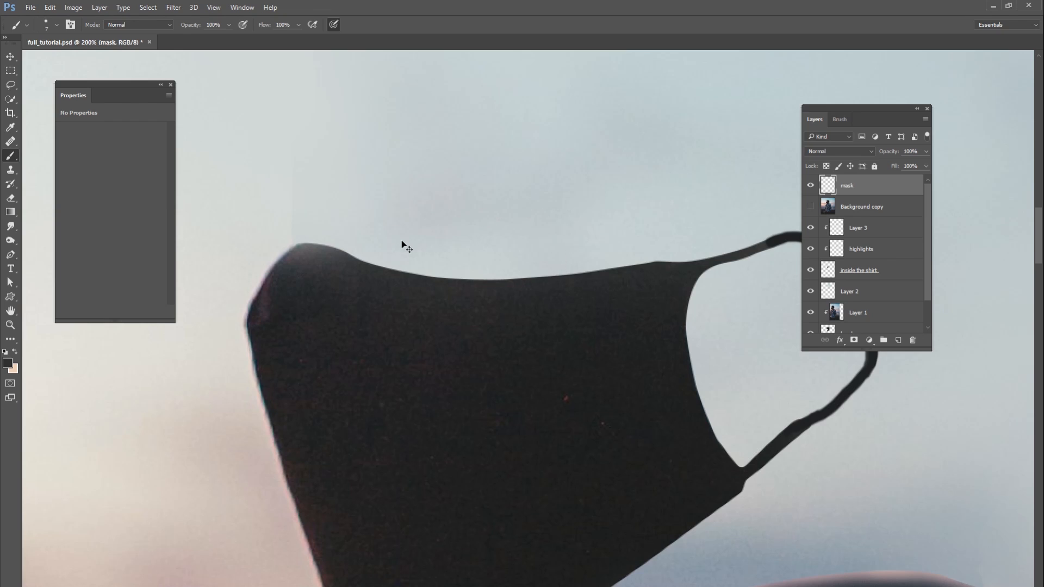
{"action": "right_click", "coordinate": [403, 243]}
{"action": "type", "text": "5"}
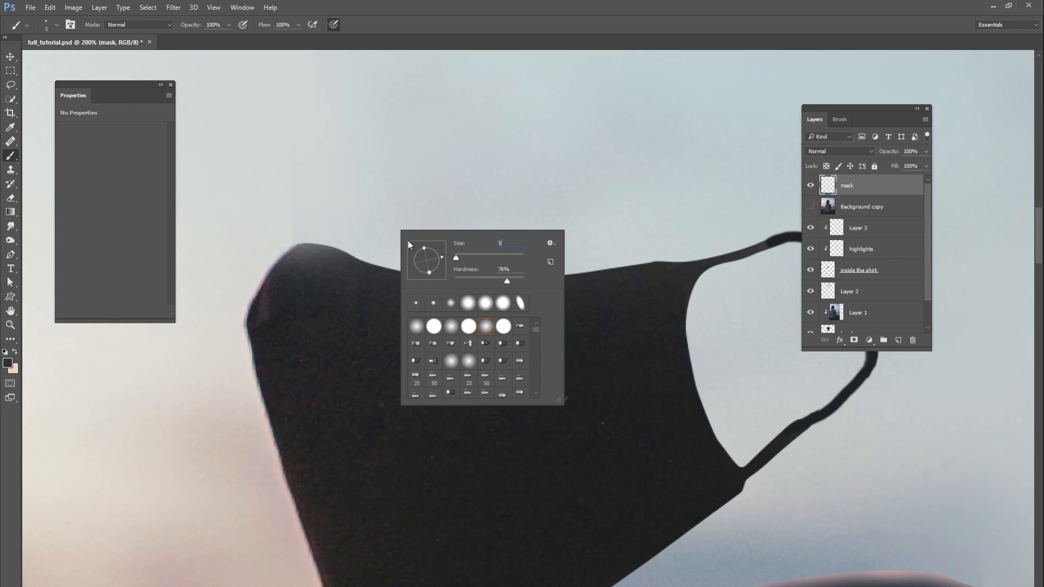
{"action": "key", "text": "Return"}
{"action": "mouse_move", "coordinate": [345, 251]}
{"action": "left_mouse_down"}
{"action": "mouse_move", "coordinate": [509, 203]}
{"action": "mouse_move", "coordinate": [541, 207]}
{"action": "mouse_move", "coordinate": [559, 231]}
{"action": "mouse_move", "coordinate": [550, 271]}
{"action": "left_mouse_up"}
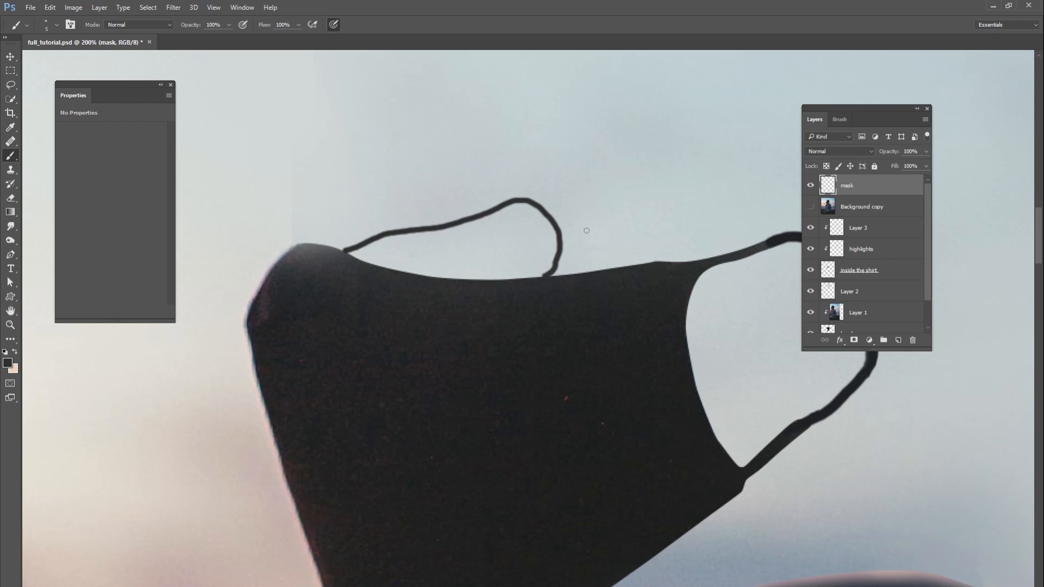
Examine how the new far-side strap looks in proportion to the mask and the whole picture.
{"action": "key", "text": "ctrl+minus"}
{"action": "key", "text": "ctrl+minus"}
{"action": "key", "text": "ctrl+minus"}
{"action": "key", "text": "ctrl+minus"}
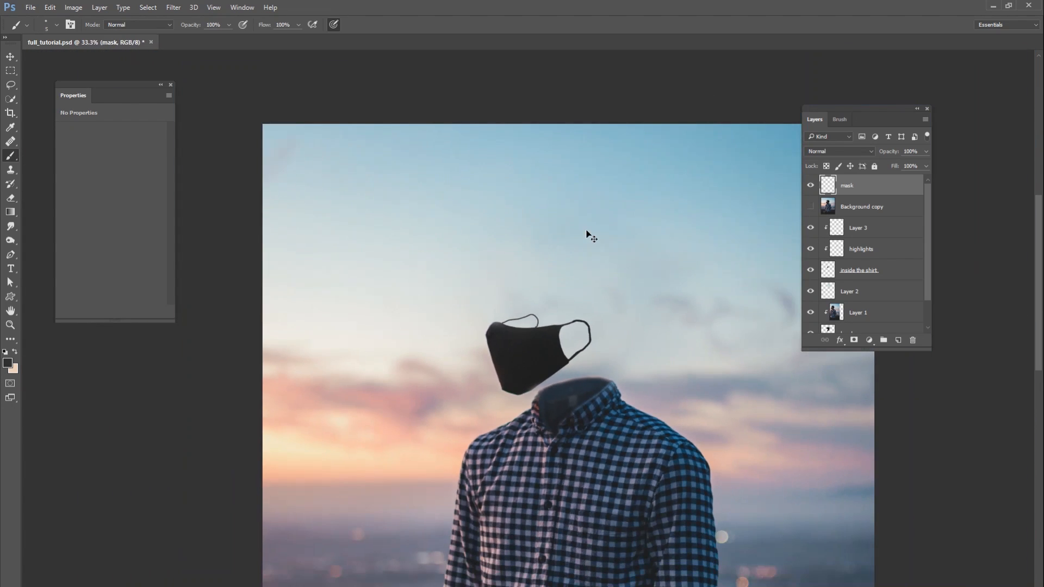
{"action": "key", "text": "ctrl+plus"}
{"action": "key", "text": "ctrl+plus"}
{"action": "key", "text": "ctrl+plus"}
{"action": "key", "text": "ctrl+plus"}
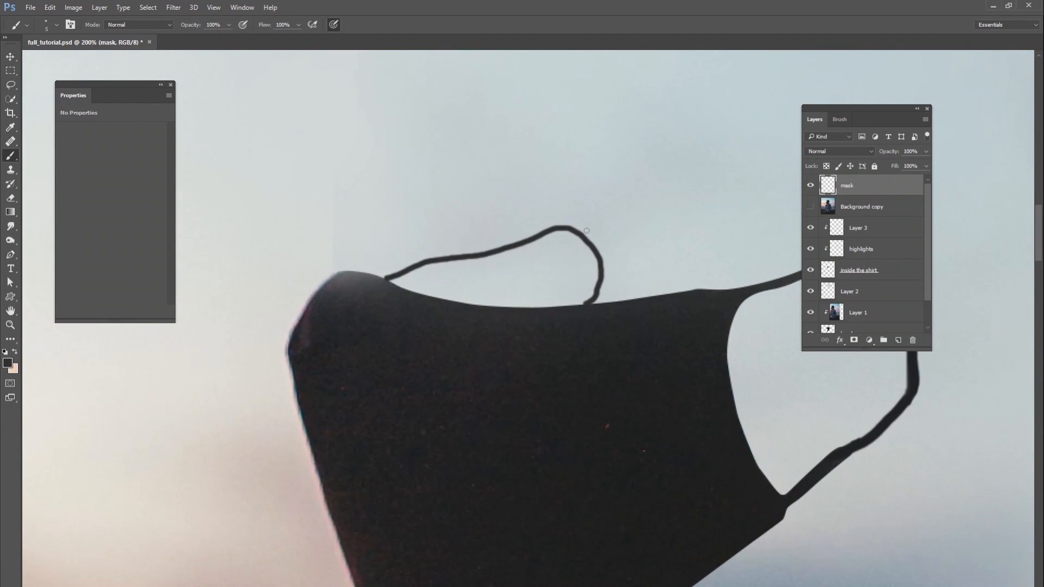
Touch up the far strap's front joint and upper edge with a 4 px brush and colour sampled from the mask.
{"action": "right_click", "coordinate": [413, 274]}
{"action": "left_click_drag", "start_coordinate": [472, 298], "coordinate": [470, 300]}
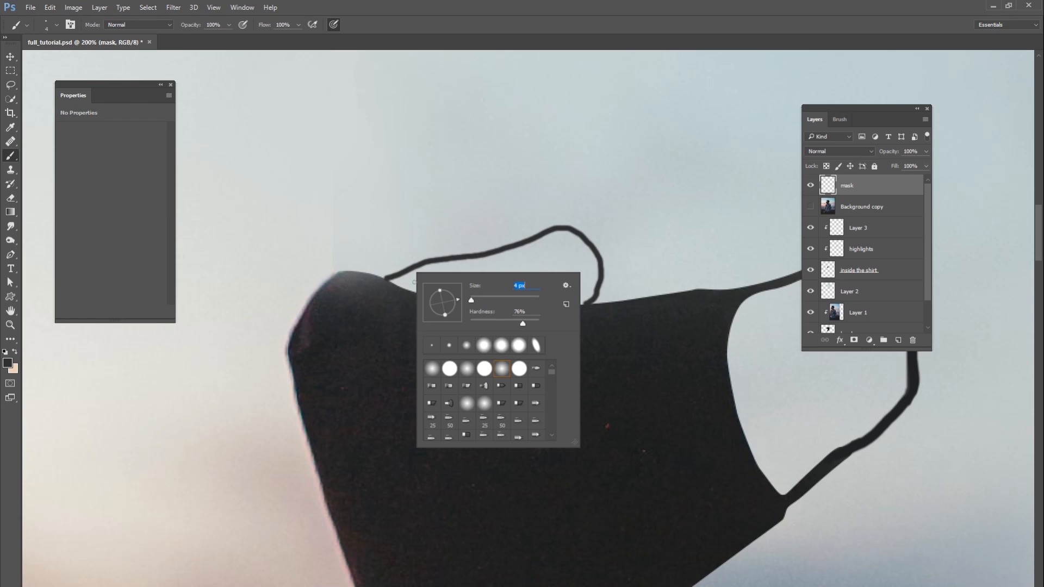
{"action": "left_click_drag", "start_coordinate": [394, 275], "coordinate": [381, 281]}
{"action": "left_click", "coordinate": [383, 283], "text": "alt"}
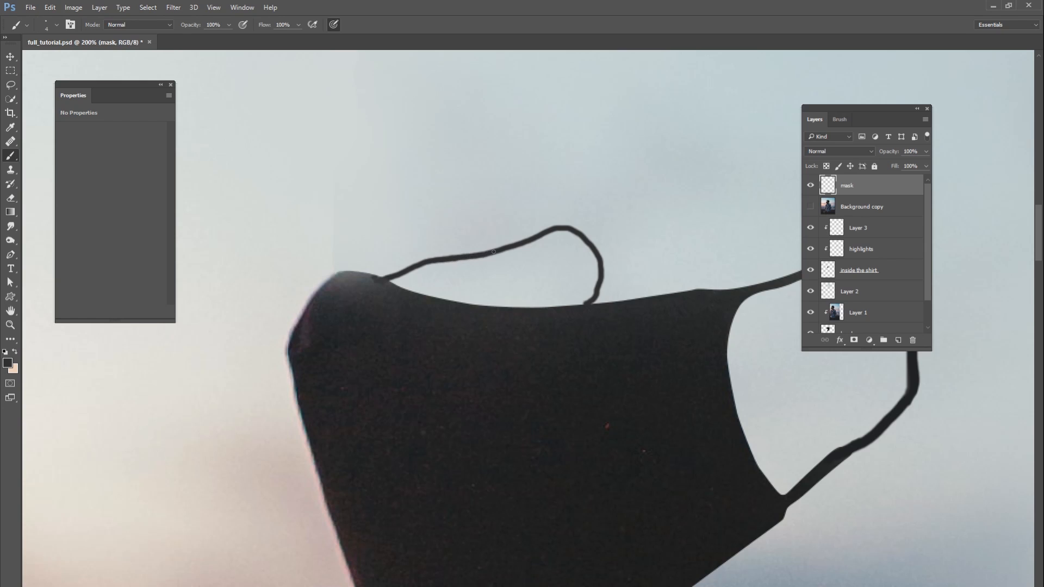
{"action": "left_click_drag", "start_coordinate": [536, 239], "coordinate": [560, 229]}
Thicken the far strap's rounded end down to the mask with a 6 px brush.
{"action": "right_click", "coordinate": [671, 276]}
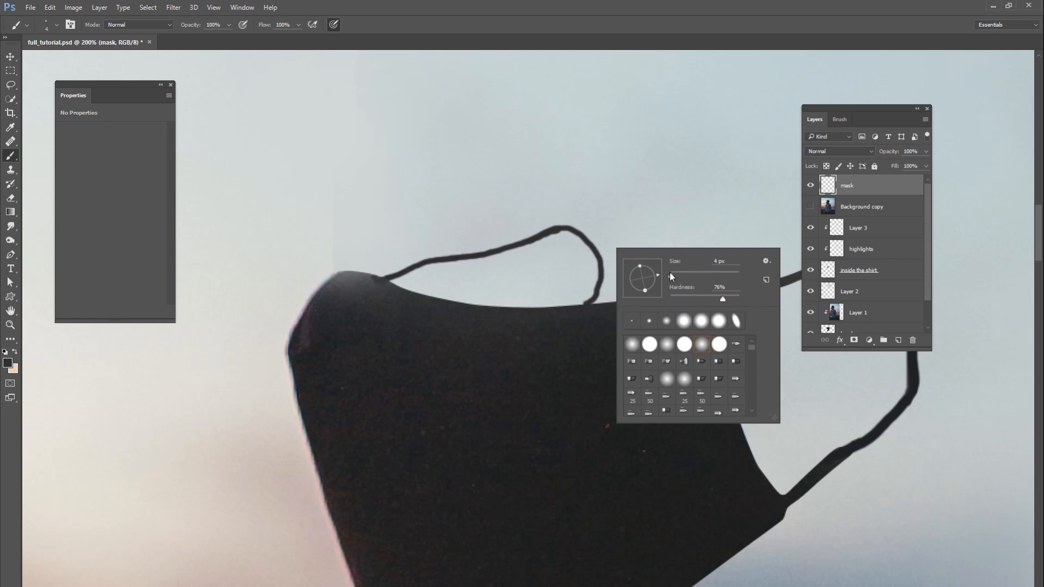
{"action": "left_click_drag", "start_coordinate": [670, 276], "coordinate": [674, 276]}
{"action": "mouse_move", "coordinate": [566, 230]}
{"action": "left_mouse_down"}
{"action": "mouse_move", "coordinate": [587, 241]}
{"action": "mouse_move", "coordinate": [599, 271]}
{"action": "mouse_move", "coordinate": [582, 238]}
{"action": "mouse_move", "coordinate": [556, 233]}
{"action": "mouse_move", "coordinate": [595, 245]}
{"action": "mouse_move", "coordinate": [603, 266]}
{"action": "mouse_move", "coordinate": [588, 310]}
{"action": "mouse_move", "coordinate": [603, 283]}
{"action": "left_mouse_up"}
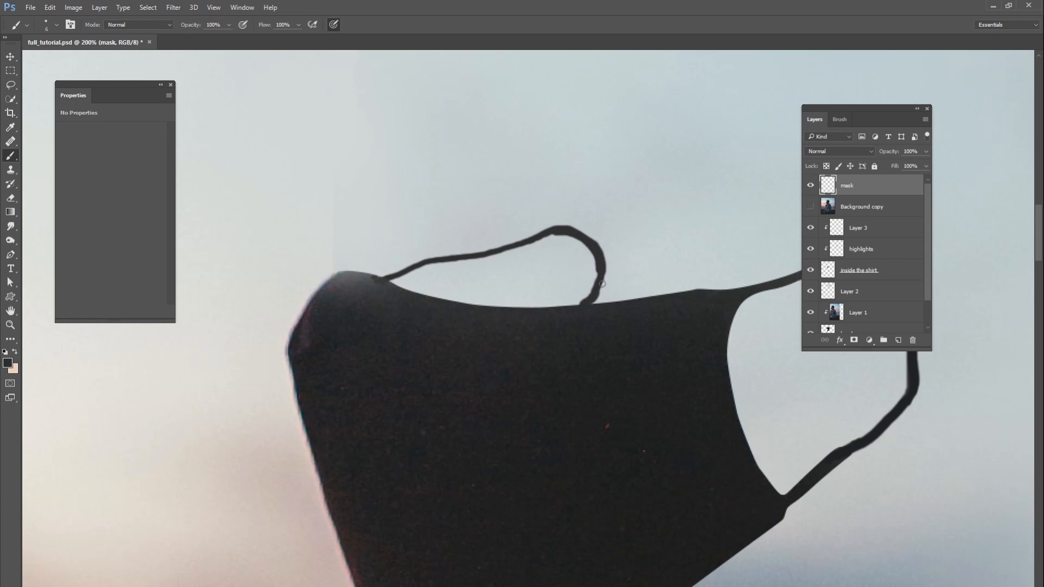
{"action": "left_click", "coordinate": [553, 232]}
Blend the far strap's joints with the mask and the tone change on the near strap using colours sampled beside them.
{"action": "key", "text": "ctrl+0"}
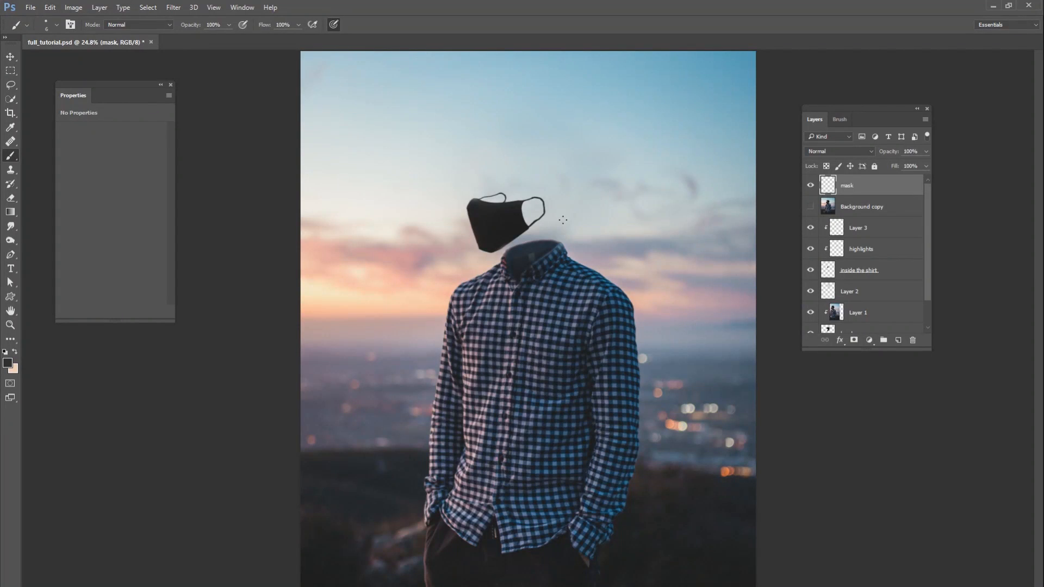
{"action": "key", "text": "ctrl+plus"}
{"action": "key", "text": "ctrl+plus"}
{"action": "key", "text": "ctrl+plus"}
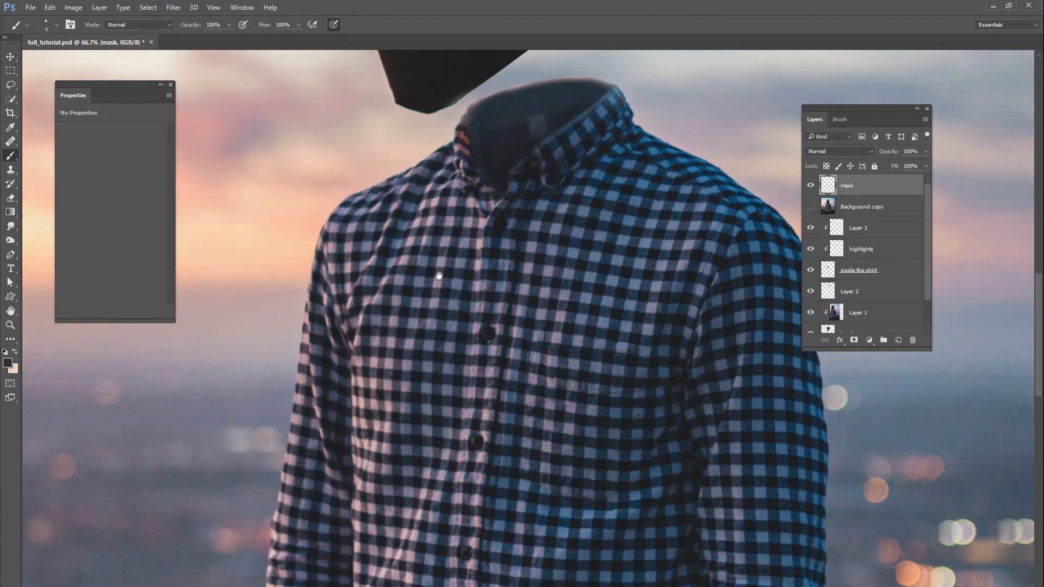
{"action": "left_click_drag", "start_coordinate": [439, 275], "coordinate": [468, 305]}
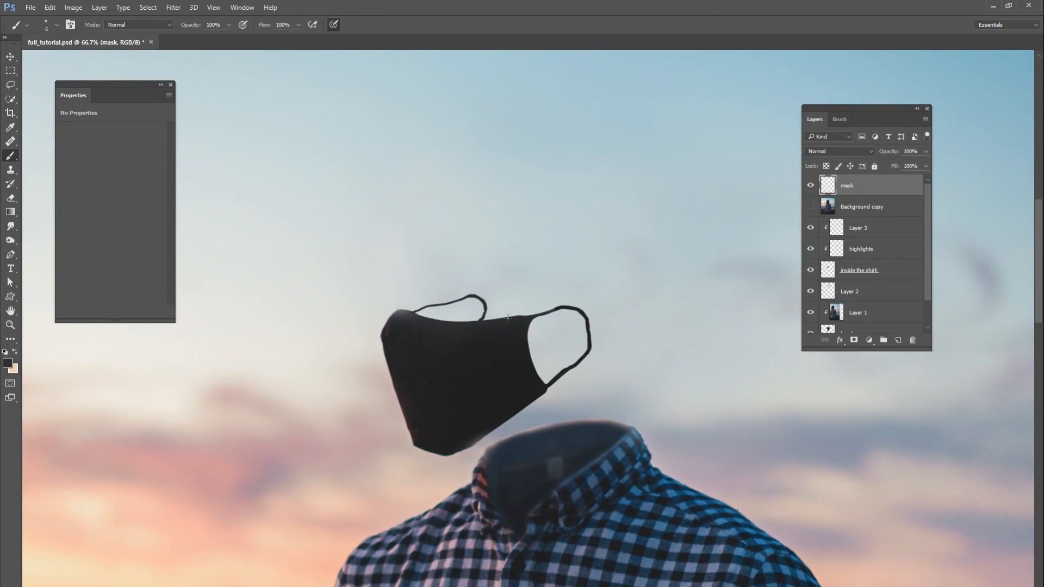
{"action": "key", "text": "ctrl+plus"}
{"action": "key", "text": "ctrl+plus"}
{"action": "left_click_drag", "start_coordinate": [400, 327], "coordinate": [492, 348]}
{"action": "left_click", "coordinate": [477, 314], "text": "alt"}
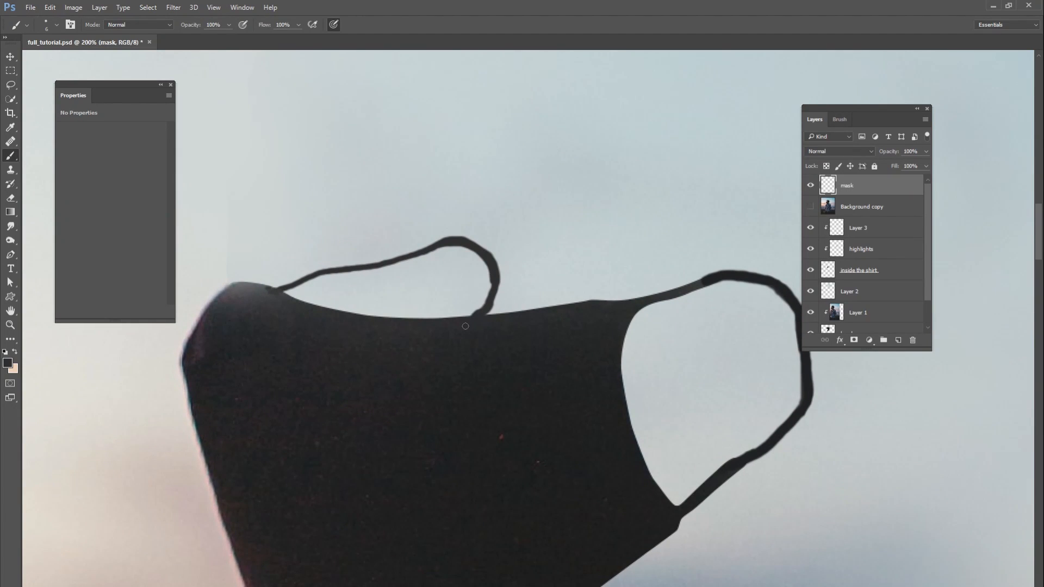
{"action": "left_click", "coordinate": [271, 294], "text": "alt"}
{"action": "left_click", "coordinate": [711, 278], "text": "alt"}
Add 1% Gaussian monochromatic noise to the mask layer.
{"action": "left_click", "coordinate": [174, 7]}
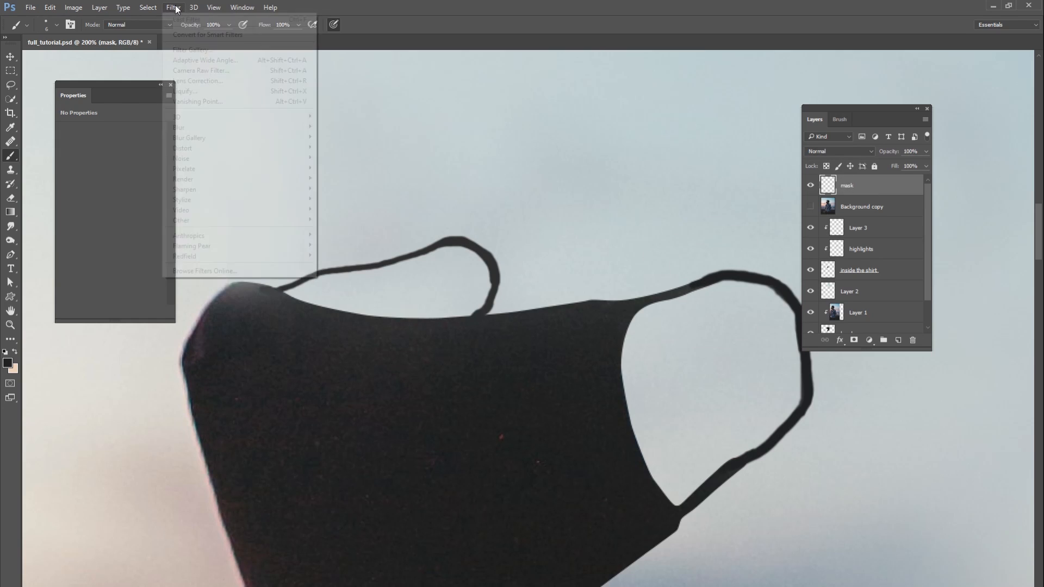
{"action": "mouse_move", "coordinate": [185, 158]}
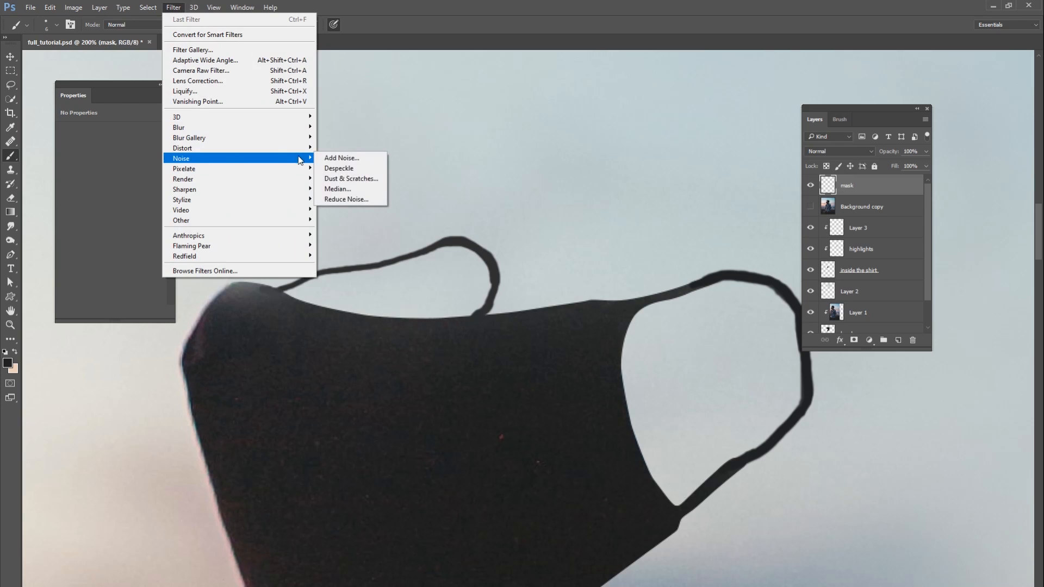
{"action": "left_click", "coordinate": [337, 159]}
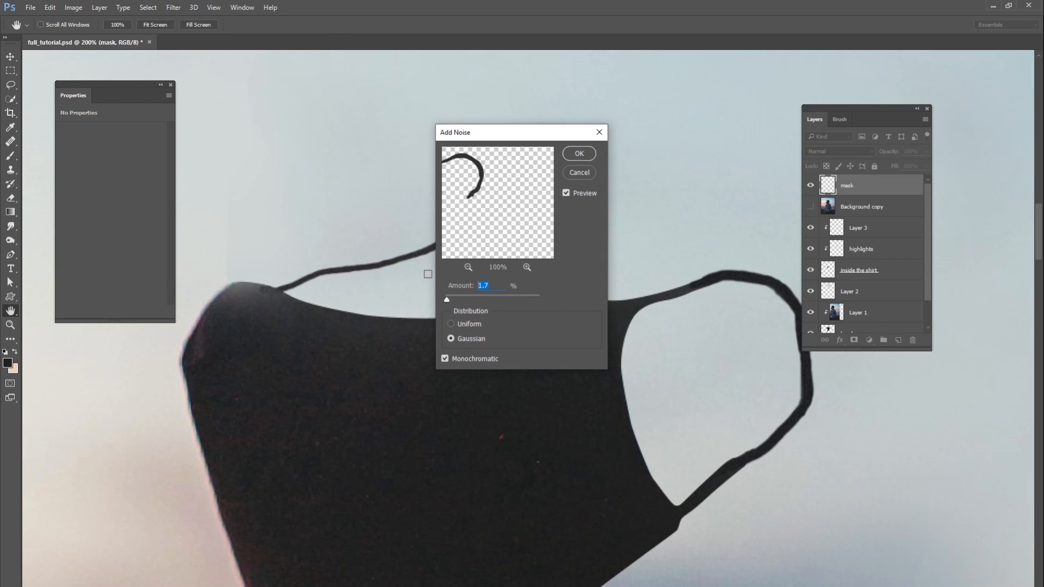
{"action": "type", "text": "1"}
{"action": "key", "text": "Return"}
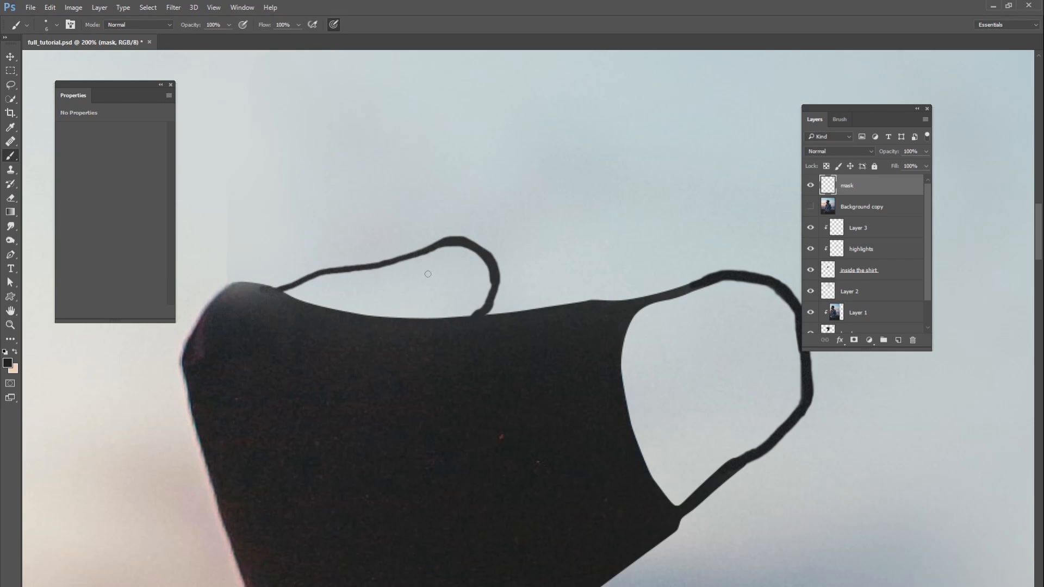
Soften the far strap's front attachment point with locally sampled colour at 55% brush flow.
{"action": "left_click", "coordinate": [267, 289], "text": "alt"}
{"action": "left_click", "coordinate": [260, 294]}
{"action": "key", "text": "ctrl+0"}
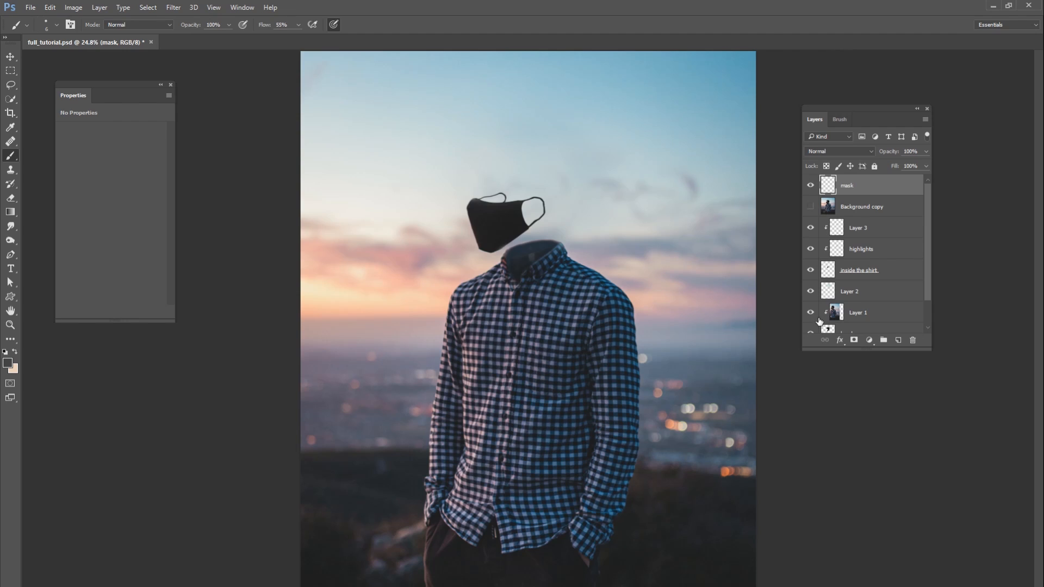
Create a new layer above the mask layer and set the foreground colour to light peach #efbb94.
{"action": "left_click", "coordinate": [899, 340]}
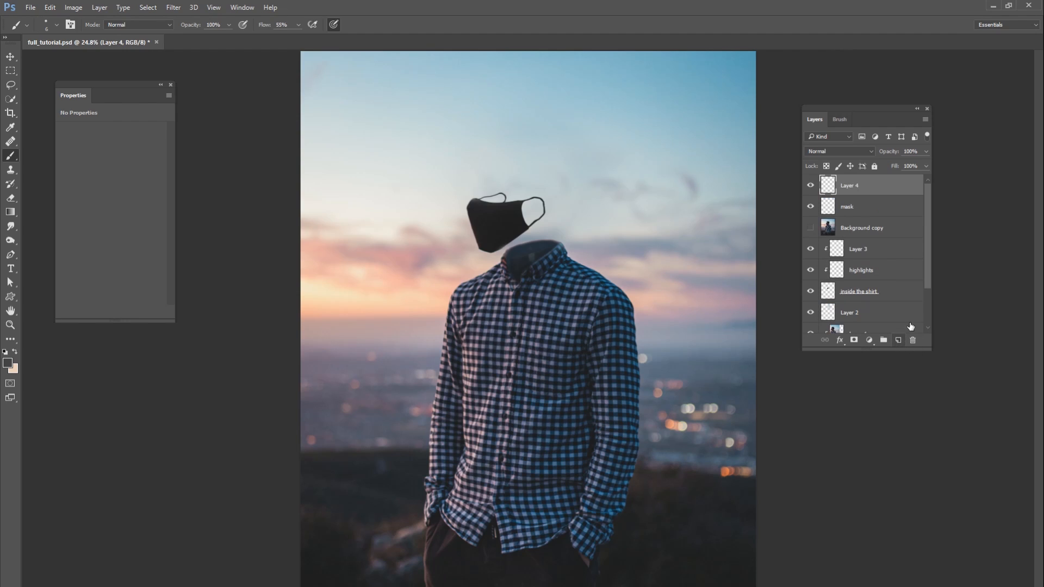
{"action": "left_click", "coordinate": [9, 362]}
{"action": "left_click", "coordinate": [230, 318]}
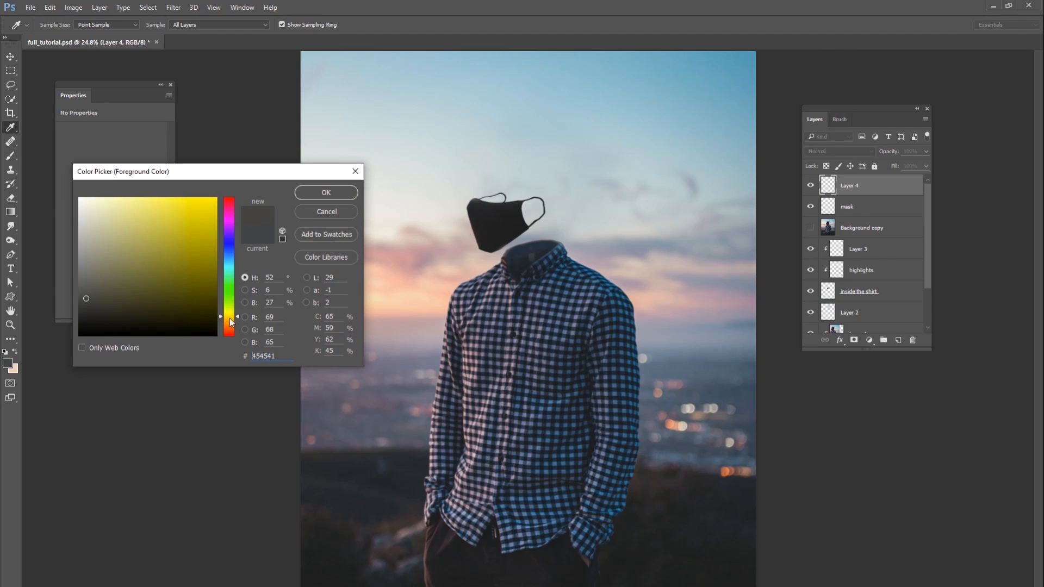
{"action": "left_click", "coordinate": [149, 220]}
{"action": "left_click_drag", "start_coordinate": [230, 317], "coordinate": [230, 324]}
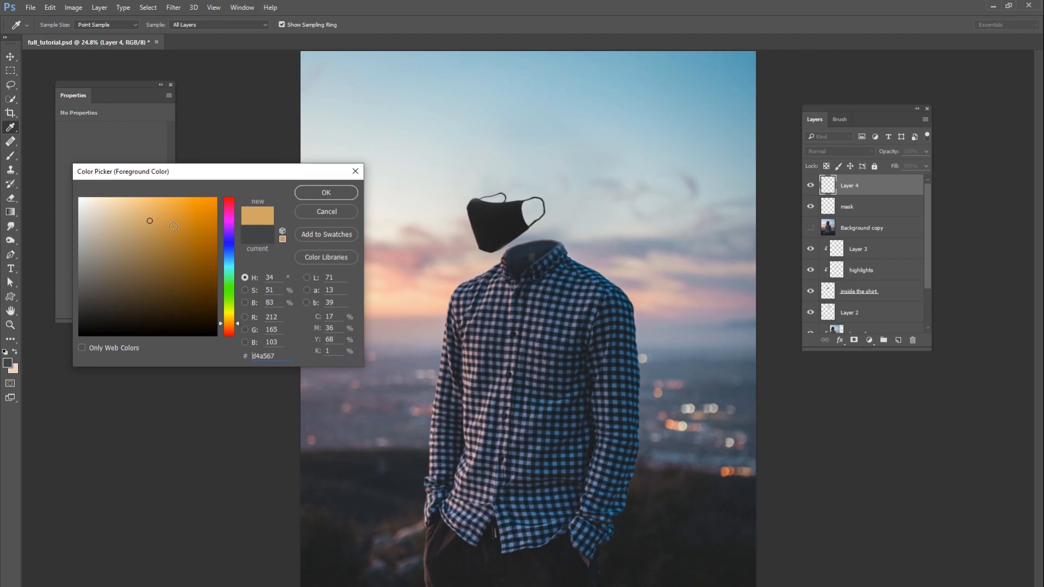
{"action": "left_click_drag", "start_coordinate": [153, 212], "coordinate": [142, 208]}
{"action": "left_click_drag", "start_coordinate": [231, 330], "coordinate": [231, 331]}
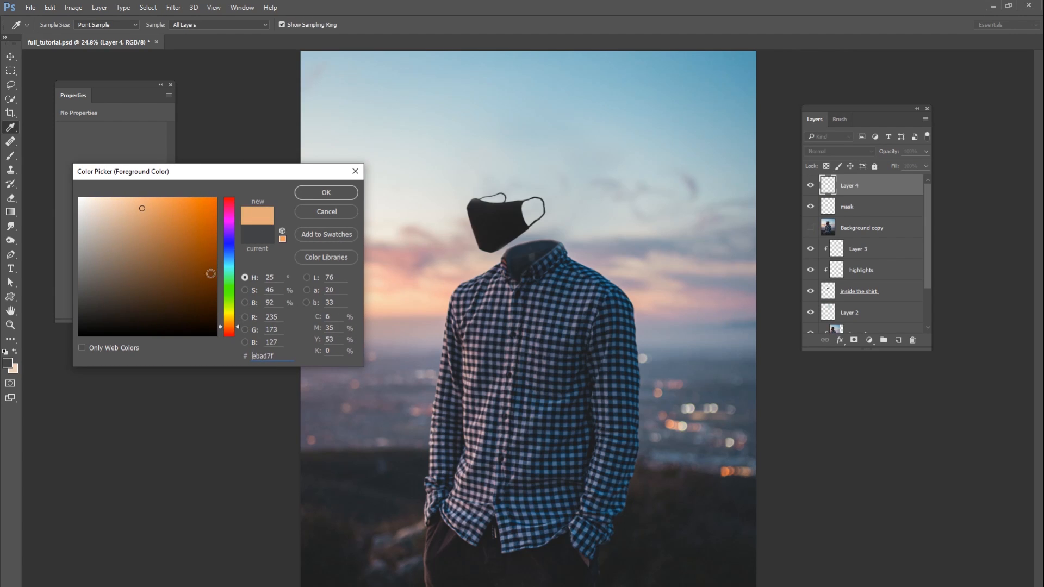
{"action": "left_click", "coordinate": [131, 207]}
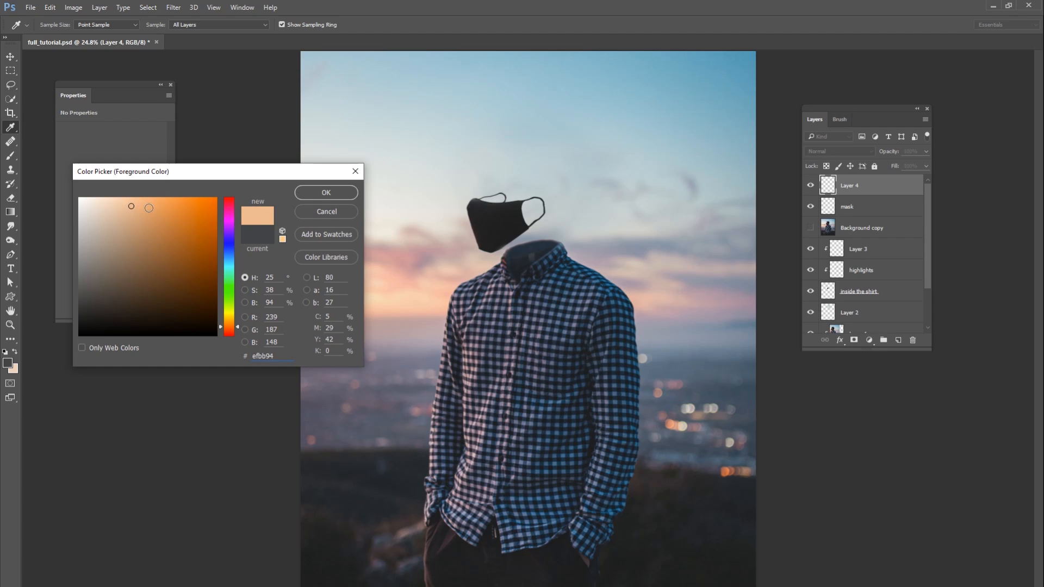
{"action": "left_click", "coordinate": [334, 194]}
Paint a light peach glow over the sunset beside the man with a soft 1811 px brush at 28% flow.
{"action": "key", "text": "b"}
{"action": "right_click", "coordinate": [475, 319]}
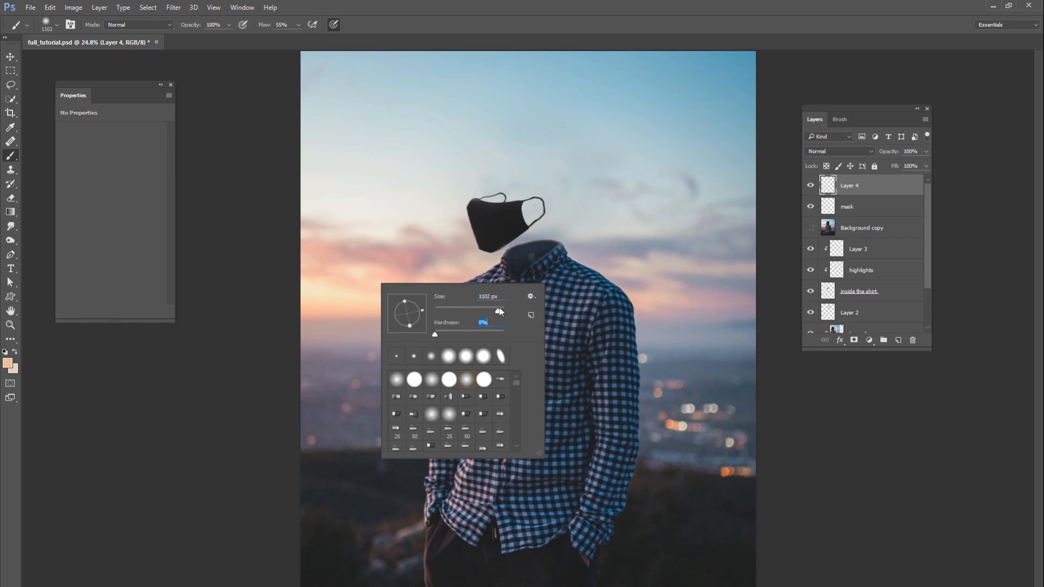
{"action": "left_click_drag", "start_coordinate": [497, 311], "coordinate": [498, 316]}
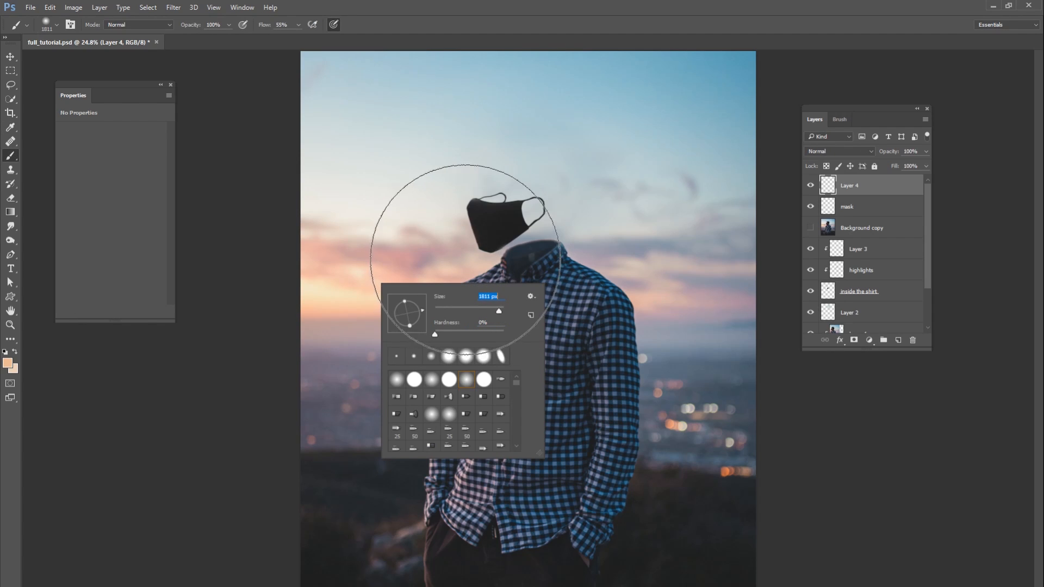
{"action": "left_click", "coordinate": [298, 25]}
{"action": "left_click_drag", "start_coordinate": [280, 38], "coordinate": [283, 37]}
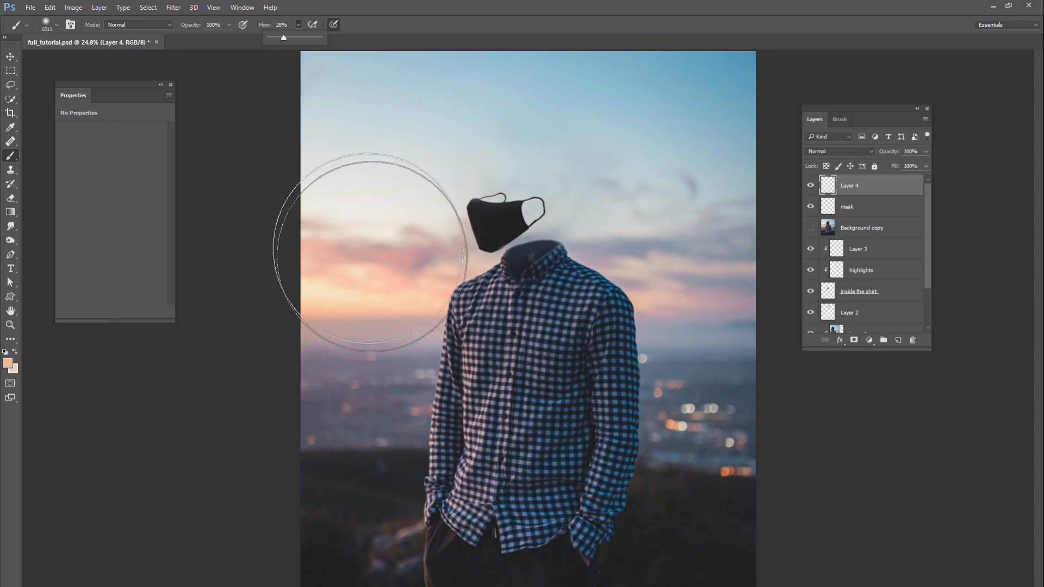
{"action": "mouse_move", "coordinate": [371, 253]}
{"action": "left_mouse_down"}
{"action": "mouse_move", "coordinate": [433, 268]}
{"action": "mouse_move", "coordinate": [366, 273]}
{"action": "mouse_move", "coordinate": [362, 317]}
{"action": "left_mouse_up"}
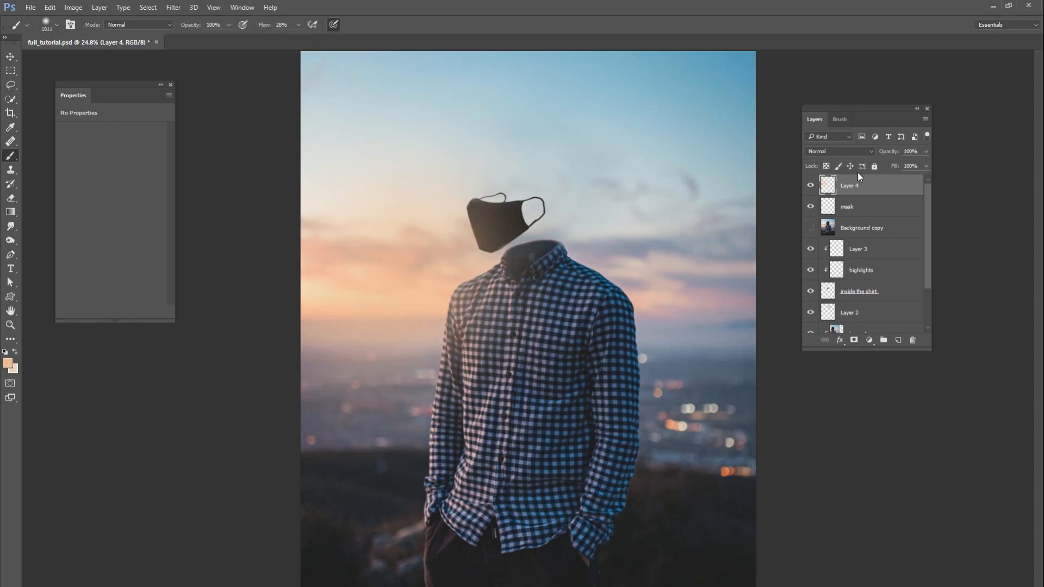
Set the peach glow layer's blend mode to Screen and toggle its visibility to compare the effect.
{"action": "left_click", "coordinate": [841, 151]}
{"action": "left_click", "coordinate": [832, 222]}
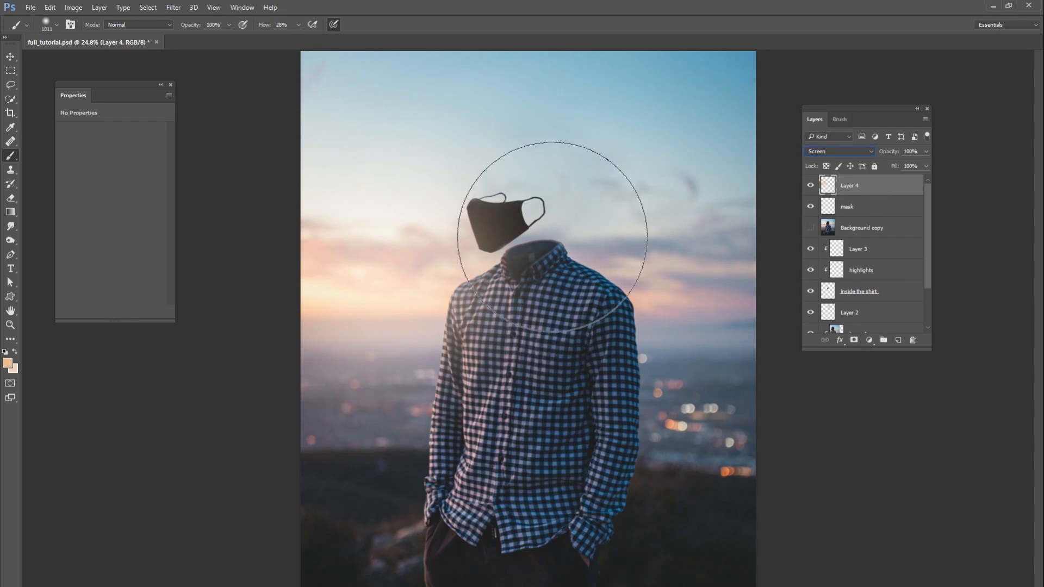
{"action": "left_click", "coordinate": [811, 186]}
{"action": "left_click", "coordinate": [812, 186]}
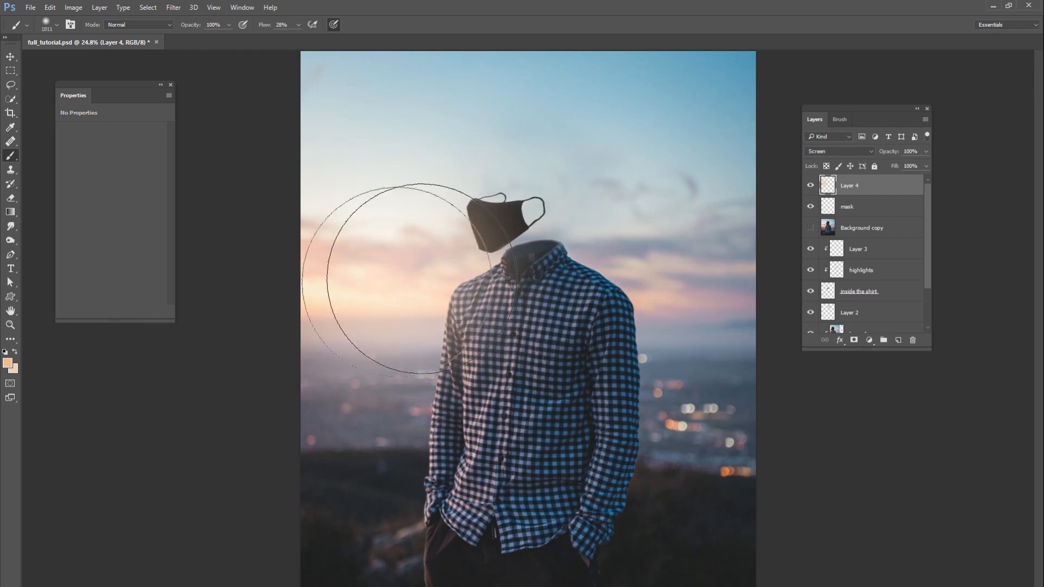
Paint a stronger orange glow around the sunset and shoulder on a new Overlay layer with a soft 2165 px brush.
{"action": "right_click", "coordinate": [459, 264]}
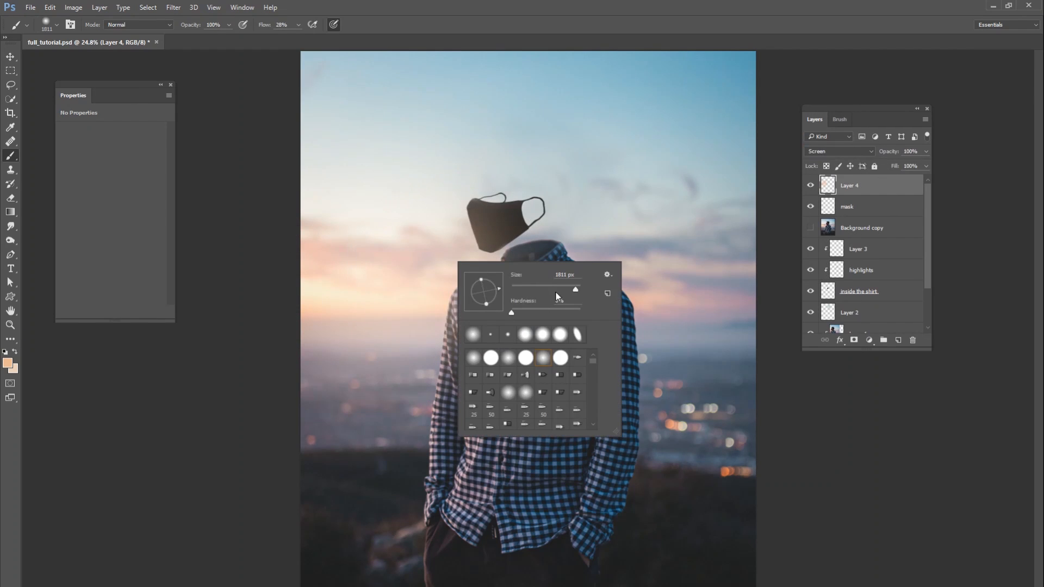
{"action": "left_click", "coordinate": [479, 261]}
{"action": "right_click", "coordinate": [492, 299]}
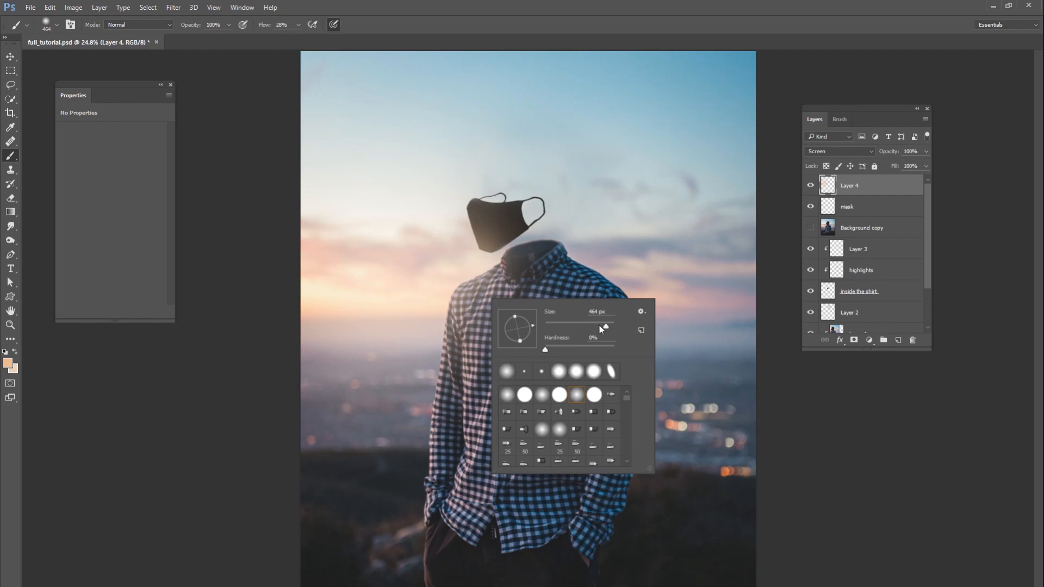
{"action": "left_click_drag", "start_coordinate": [611, 329], "coordinate": [604, 329]}
{"action": "key", "text": "Return"}
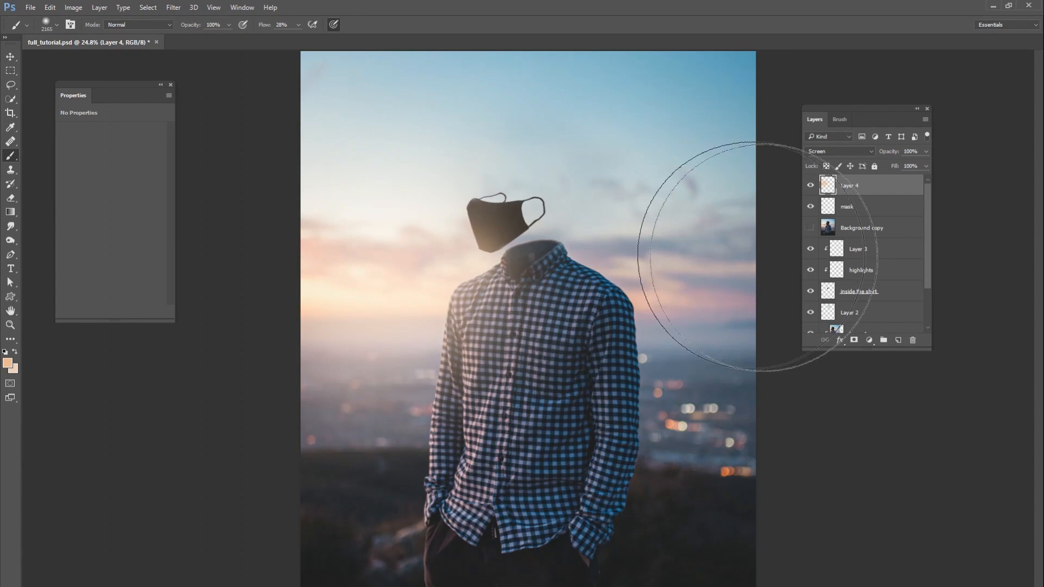
{"action": "left_click", "coordinate": [898, 341]}
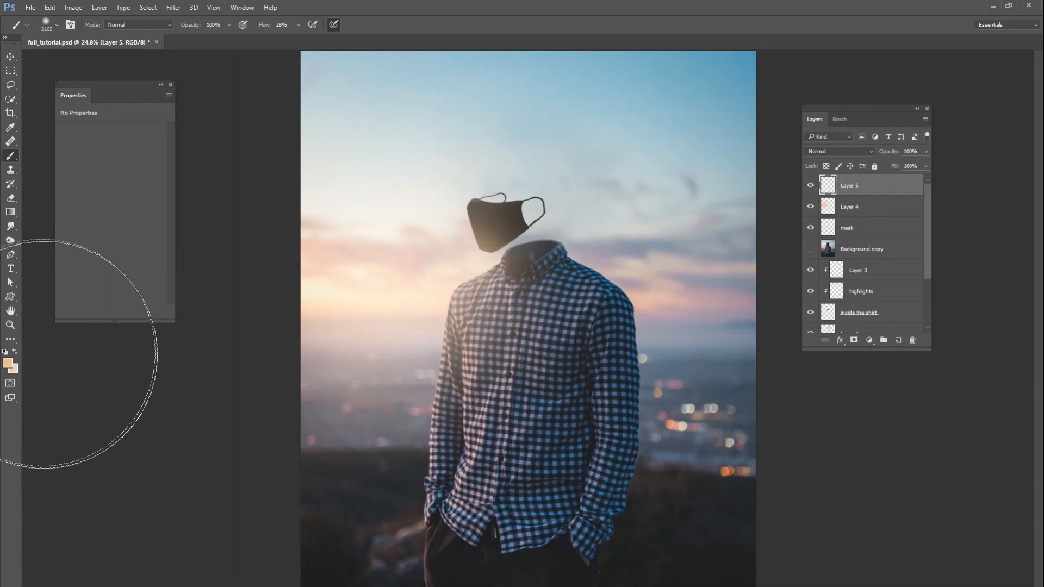
{"action": "left_click", "coordinate": [8, 363]}
{"action": "left_click", "coordinate": [326, 192]}
{"action": "mouse_move", "coordinate": [438, 239]}
{"action": "left_mouse_down"}
{"action": "mouse_move", "coordinate": [467, 294]}
{"action": "mouse_move", "coordinate": [308, 300]}
{"action": "left_mouse_up"}
{"action": "left_click", "coordinate": [831, 151]}
{"action": "left_click", "coordinate": [826, 254]}
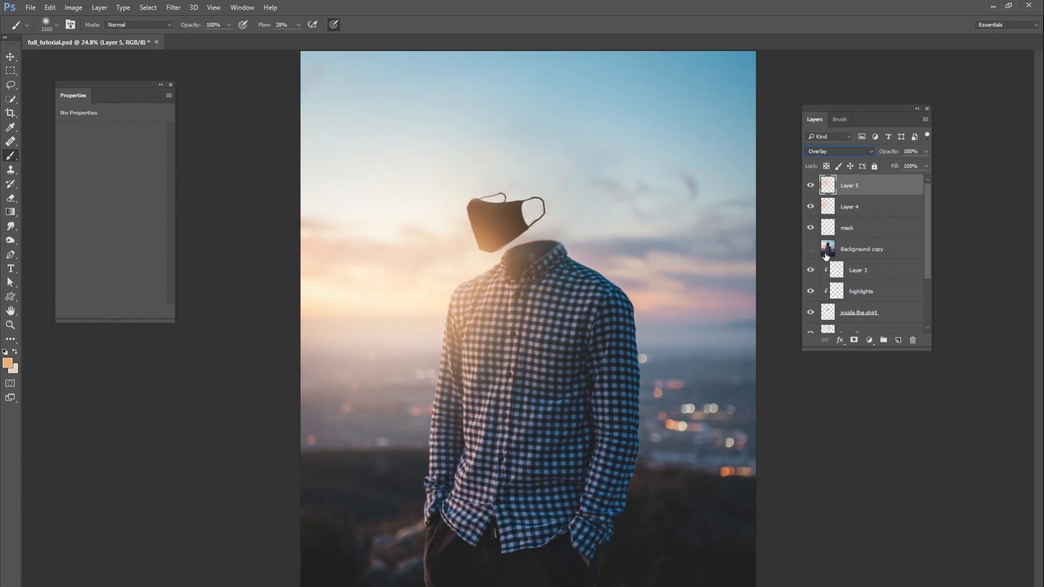
{"action": "left_click", "coordinate": [408, 390]}
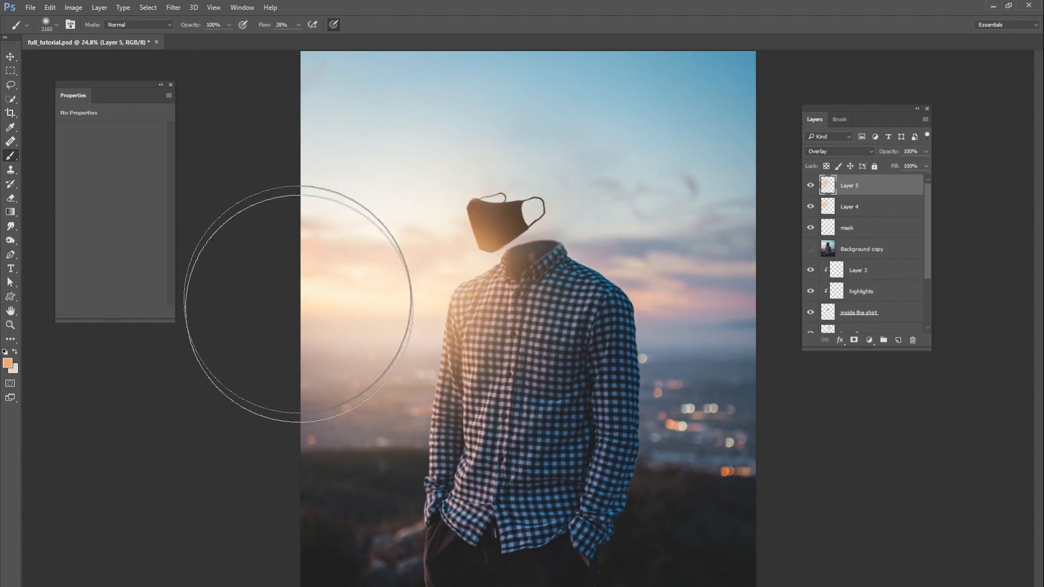
Add a layer mask to Layer 5 and fade the glow over the face mask with a soft black 480 px brush at 5% flow.
{"action": "left_click", "coordinate": [854, 340]}
{"action": "key", "text": "d"}
{"action": "right_click", "coordinate": [735, 266]}
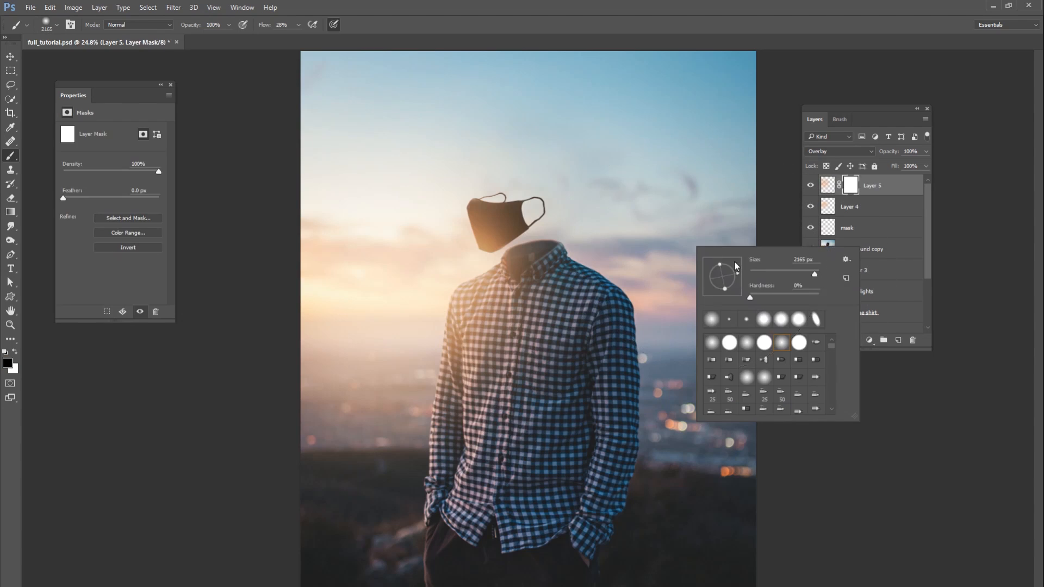
{"action": "left_click", "coordinate": [298, 25]}
{"action": "left_click_drag", "start_coordinate": [295, 37], "coordinate": [285, 37]}
{"action": "left_click", "coordinate": [494, 234]}
{"action": "mouse_move", "coordinate": [494, 234]}
{"action": "left_mouse_down"}
{"action": "mouse_move", "coordinate": [491, 253]}
{"action": "mouse_move", "coordinate": [521, 264]}
{"action": "mouse_move", "coordinate": [464, 356]}
{"action": "mouse_move", "coordinate": [516, 219]}
{"action": "left_mouse_up"}
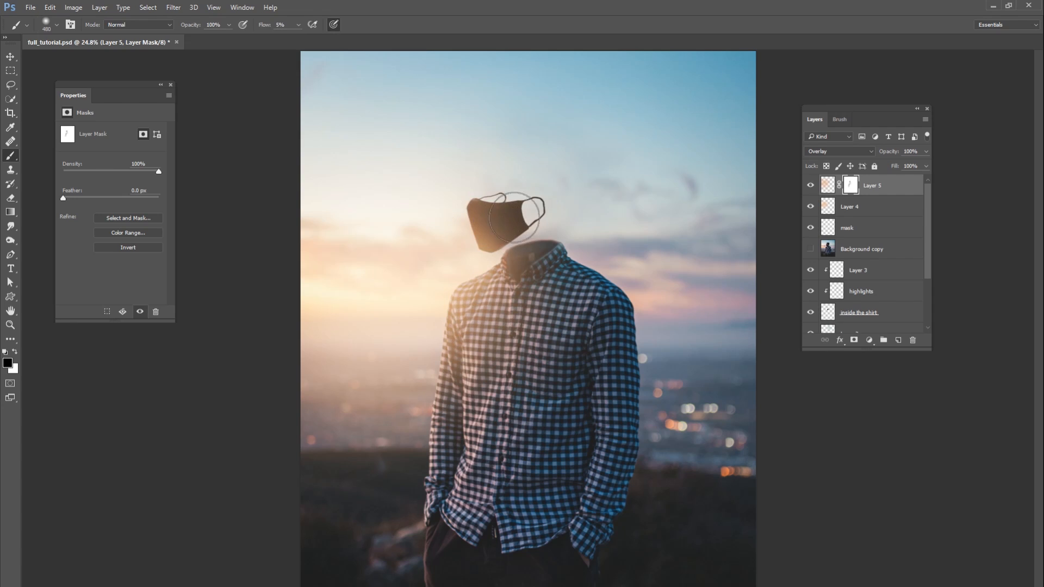
{"action": "right_click", "coordinate": [503, 306]}
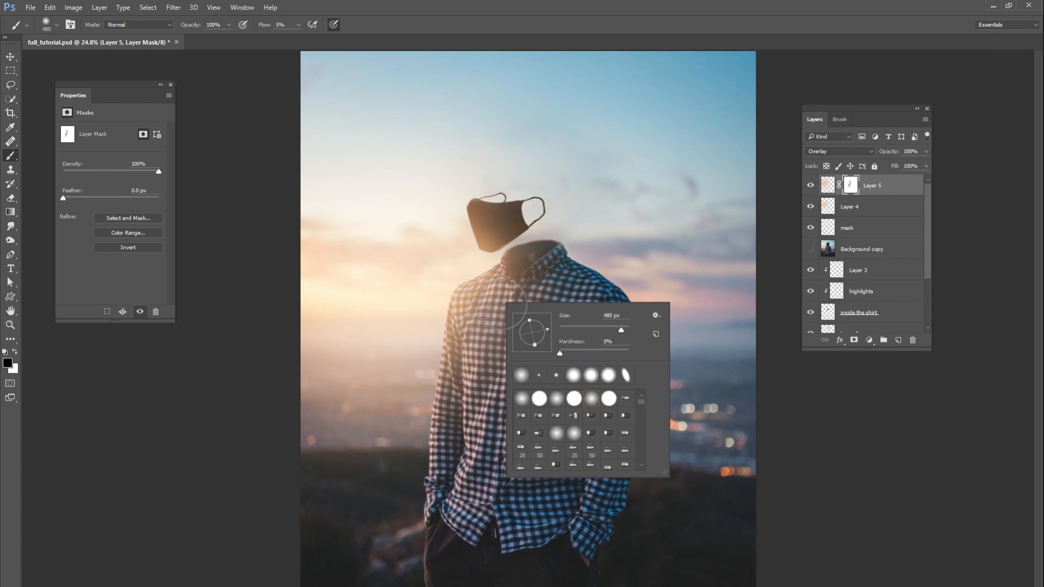
{"action": "left_click", "coordinate": [605, 330]}
{"action": "key", "text": "Return"}
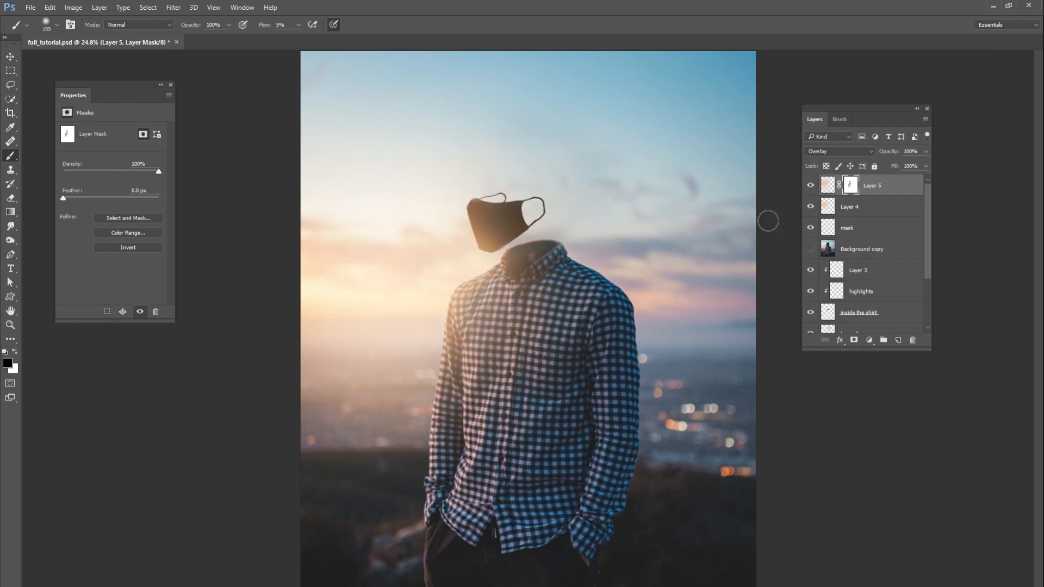
Toggle the visibility of Layer 5 and Layer 4 to compare the image with and without each glow.
{"action": "left_click", "coordinate": [811, 186]}
{"action": "left_click", "coordinate": [811, 185]}
{"action": "left_click", "coordinate": [810, 186]}
{"action": "left_click", "coordinate": [810, 207]}
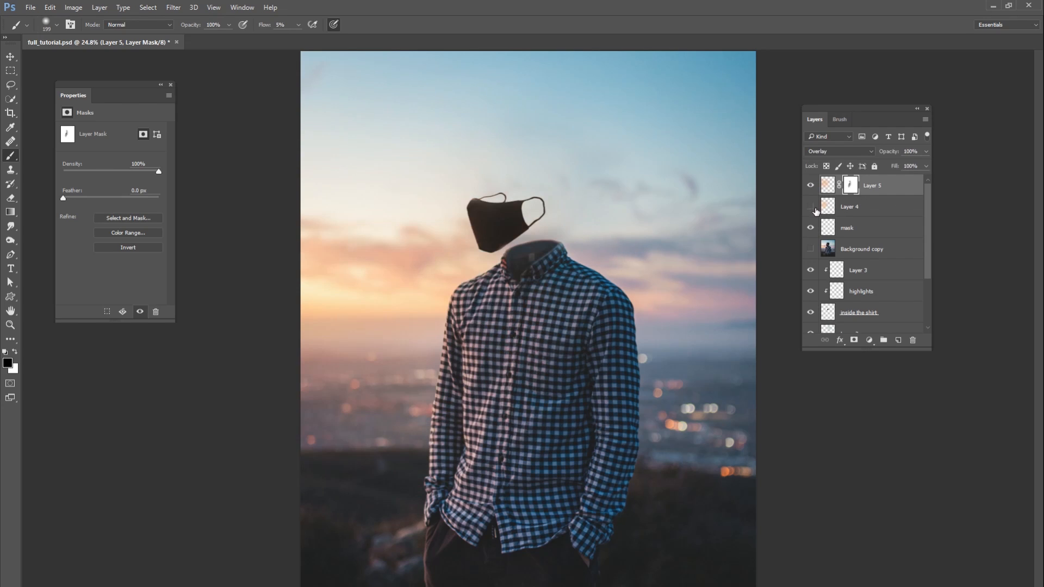
{"action": "left_click", "coordinate": [811, 206]}
Lower the opacity of Layer 4 to 63%.
{"action": "left_click", "coordinate": [831, 210]}
{"action": "left_click", "coordinate": [926, 150]}
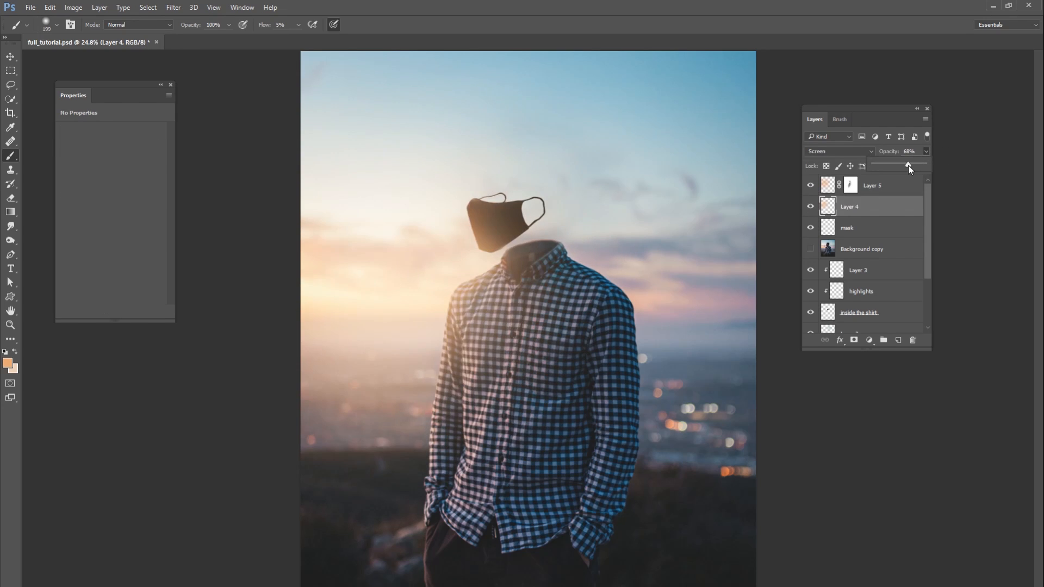
{"action": "left_click_drag", "start_coordinate": [908, 166], "coordinate": [906, 166]}
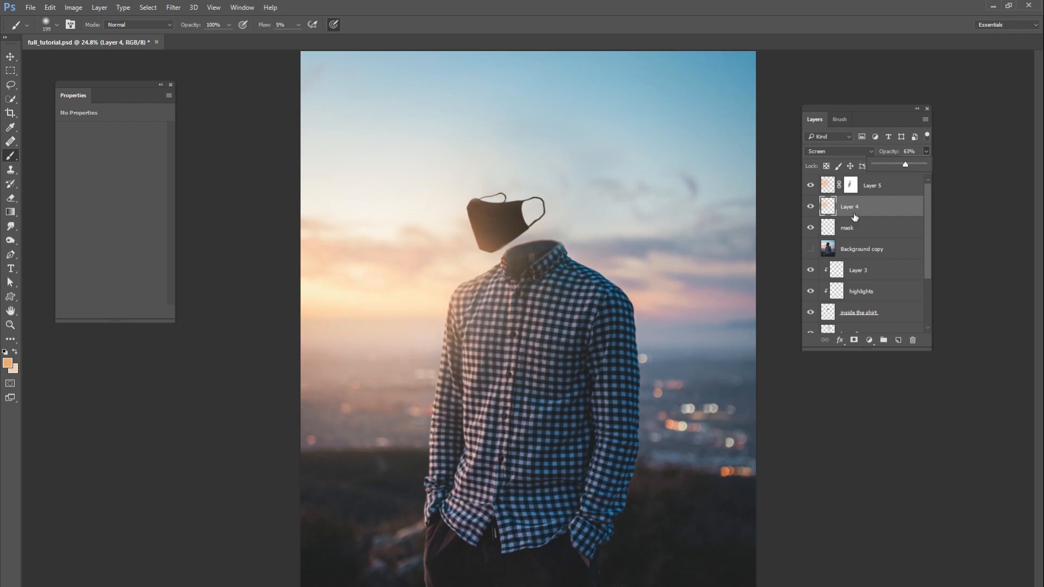
{"action": "left_click", "coordinate": [880, 188]}
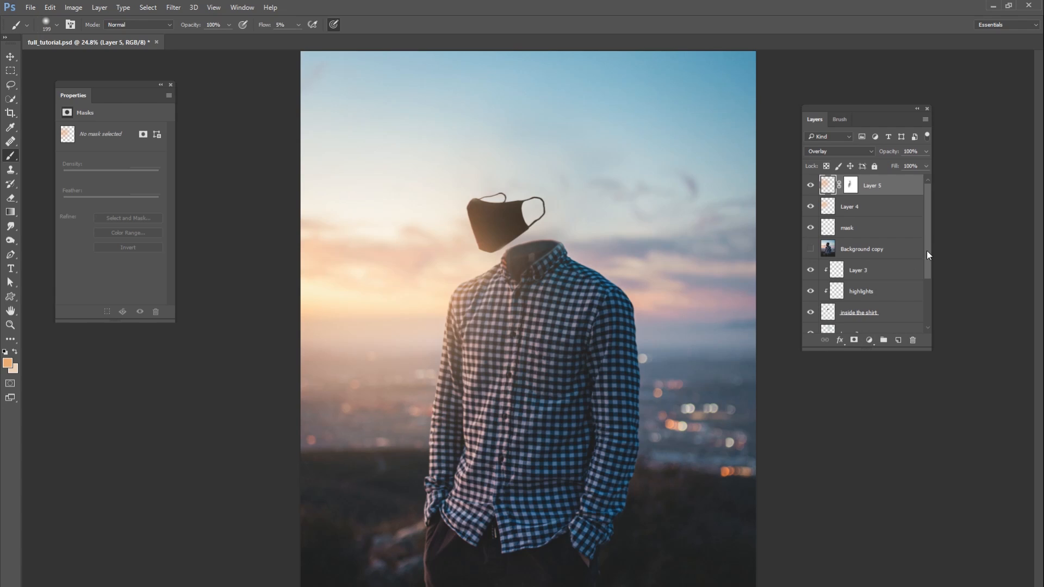
{"action": "mouse_move", "coordinate": [927, 250]}
{"action": "left_mouse_down"}
{"action": "mouse_move", "coordinate": [928, 266]}
{"action": "mouse_move", "coordinate": [930, 237]}
{"action": "left_mouse_up"}
{"action": "left_click", "coordinate": [866, 227]}
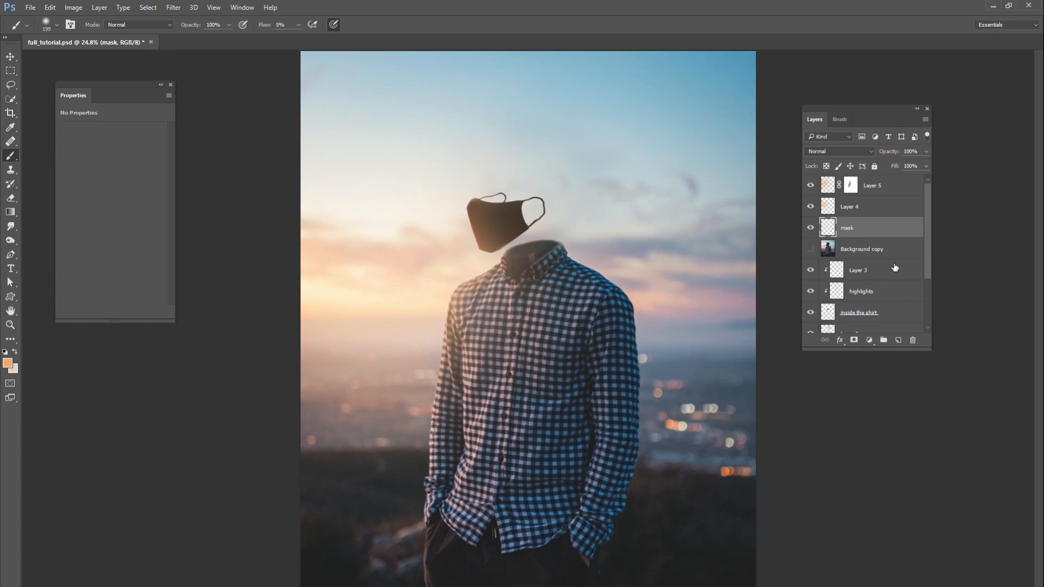
{"action": "left_click_drag", "start_coordinate": [927, 261], "coordinate": [895, 272]}
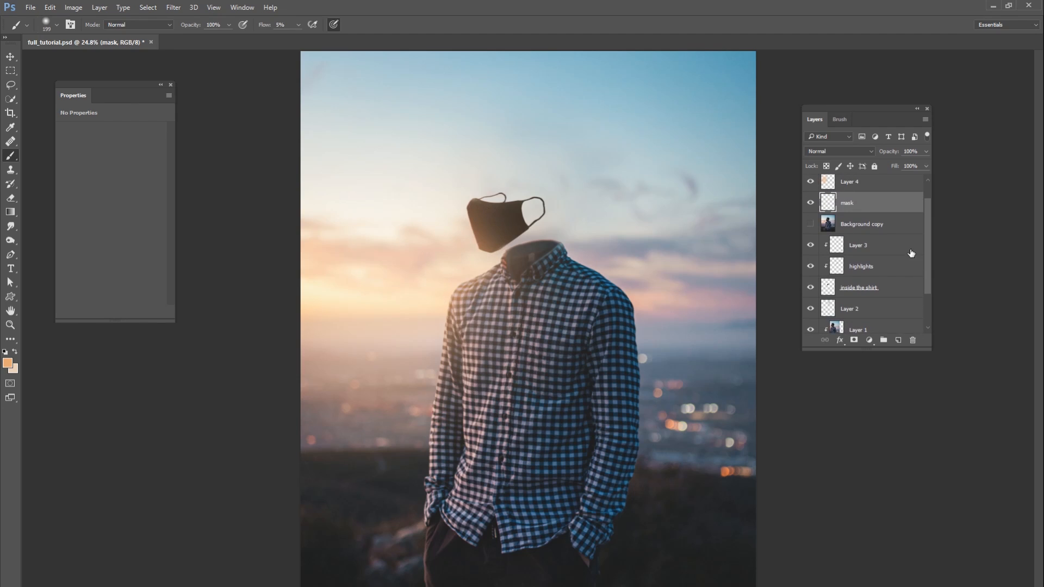
{"action": "mouse_move", "coordinate": [929, 246]}
{"action": "left_mouse_down"}
{"action": "mouse_move", "coordinate": [925, 263]}
{"action": "mouse_move", "coordinate": [927, 244]}
{"action": "left_mouse_up"}
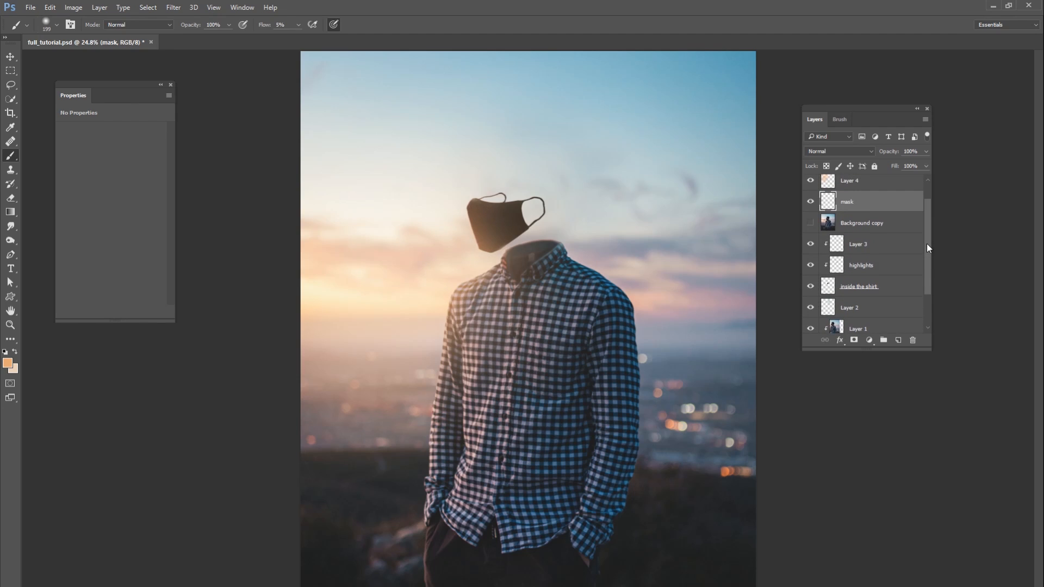
Show the Background copy layer, move it to the top of the layer stack and set its opacity to 100%.
{"action": "left_click", "coordinate": [810, 224]}
{"action": "left_click", "coordinate": [860, 218]}
{"action": "left_click", "coordinate": [835, 152]}
{"action": "left_click", "coordinate": [837, 153]}
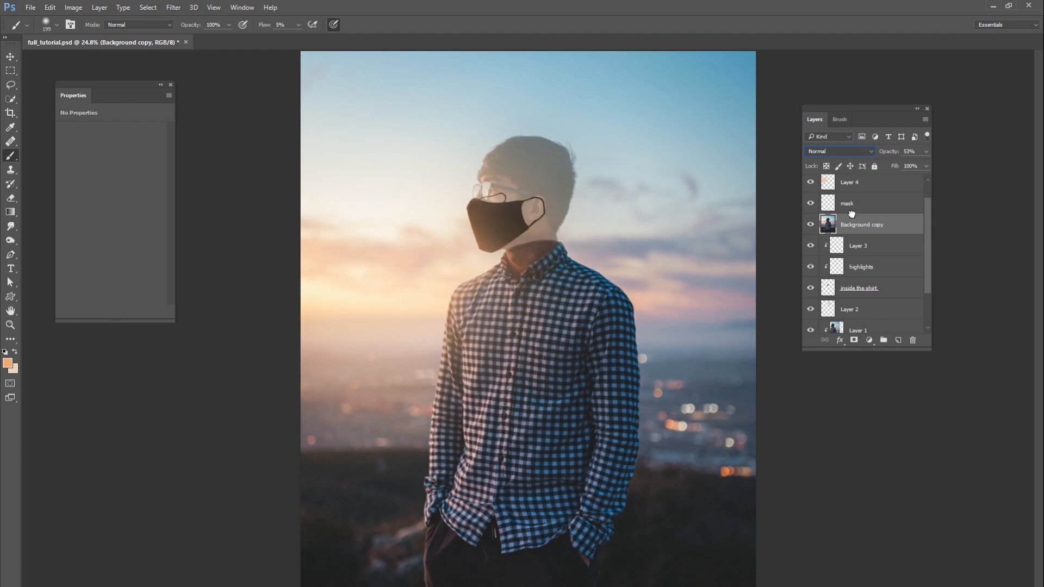
{"action": "scroll", "coordinate": [852, 214], "scroll_direction": "up", "scroll_amount": 1}
{"action": "left_click_drag", "start_coordinate": [859, 245], "coordinate": [859, 178]}
{"action": "left_click", "coordinate": [926, 151]}
{"action": "left_click_drag", "start_coordinate": [919, 164], "coordinate": [927, 164]}
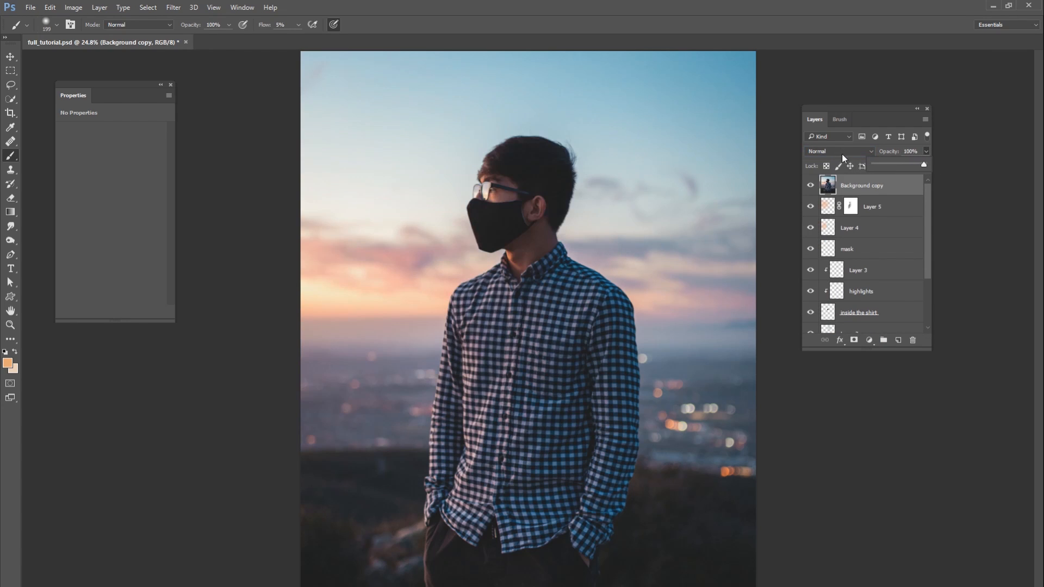
Copy a lassoed oval patch of the shirt's chest from the Background copy layer, then hide that layer.
{"action": "left_click", "coordinate": [11, 84]}
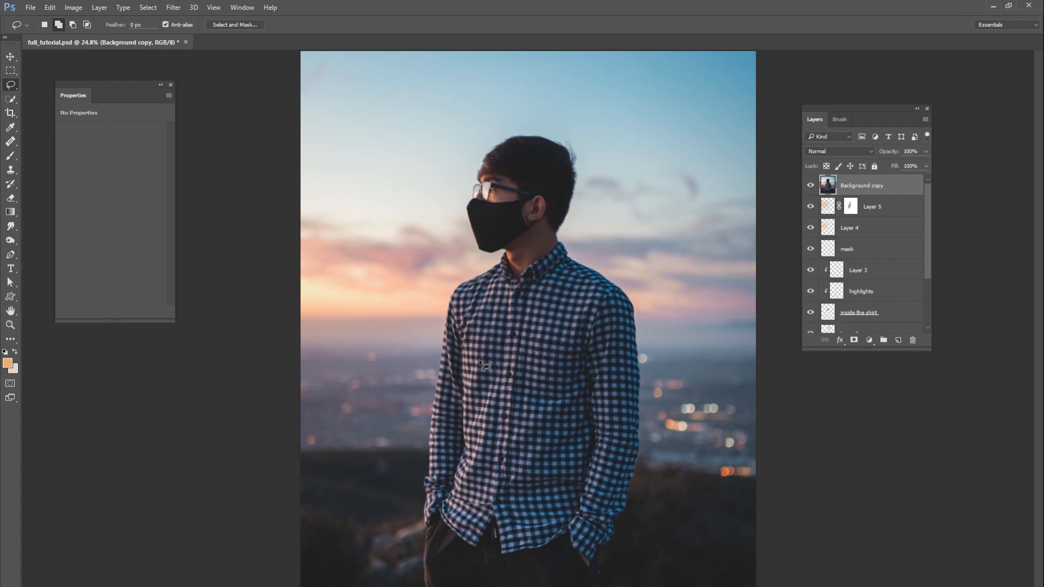
{"action": "mouse_move", "coordinate": [468, 395]}
{"action": "left_mouse_down"}
{"action": "mouse_move", "coordinate": [461, 342]}
{"action": "mouse_move", "coordinate": [481, 324]}
{"action": "mouse_move", "coordinate": [501, 333]}
{"action": "mouse_move", "coordinate": [505, 362]}
{"action": "mouse_move", "coordinate": [499, 391]}
{"action": "mouse_move", "coordinate": [474, 407]}
{"action": "mouse_move", "coordinate": [470, 398]}
{"action": "left_mouse_up"}
{"action": "mouse_move", "coordinate": [466, 330]}
{"action": "left_mouse_down"}
{"action": "mouse_move", "coordinate": [504, 312]}
{"action": "mouse_move", "coordinate": [509, 337]}
{"action": "mouse_move", "coordinate": [482, 399]}
{"action": "mouse_move", "coordinate": [467, 392]}
{"action": "mouse_move", "coordinate": [466, 332]}
{"action": "left_mouse_up"}
{"action": "left_click", "coordinate": [811, 186]}
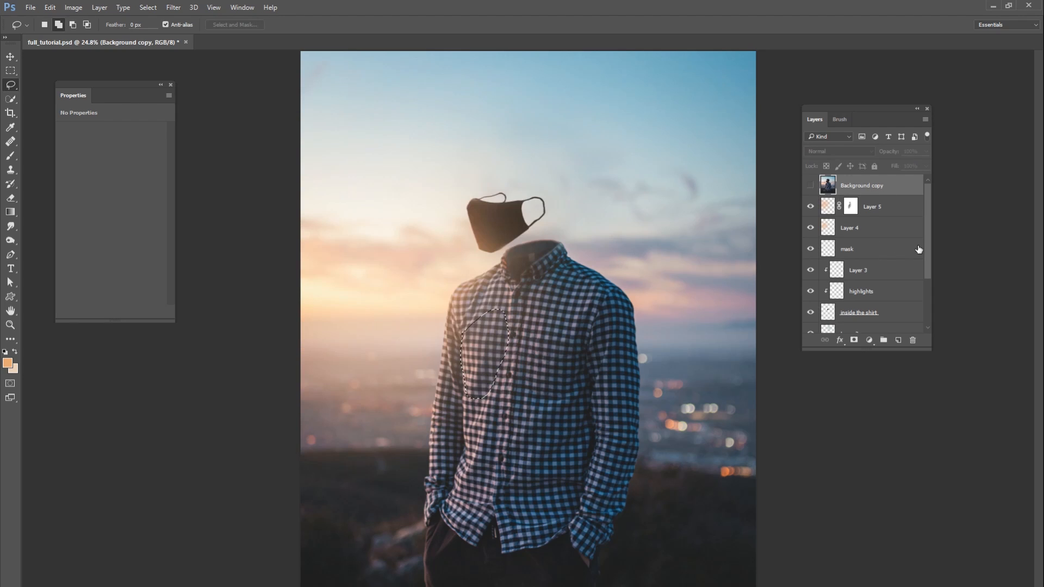
Examine the layer stack down to the Background and toggle the head layer's visibility.
{"action": "left_click", "coordinate": [884, 256]}
{"action": "scroll", "coordinate": [927, 256], "scroll_direction": "down", "scroll_amount": 2}
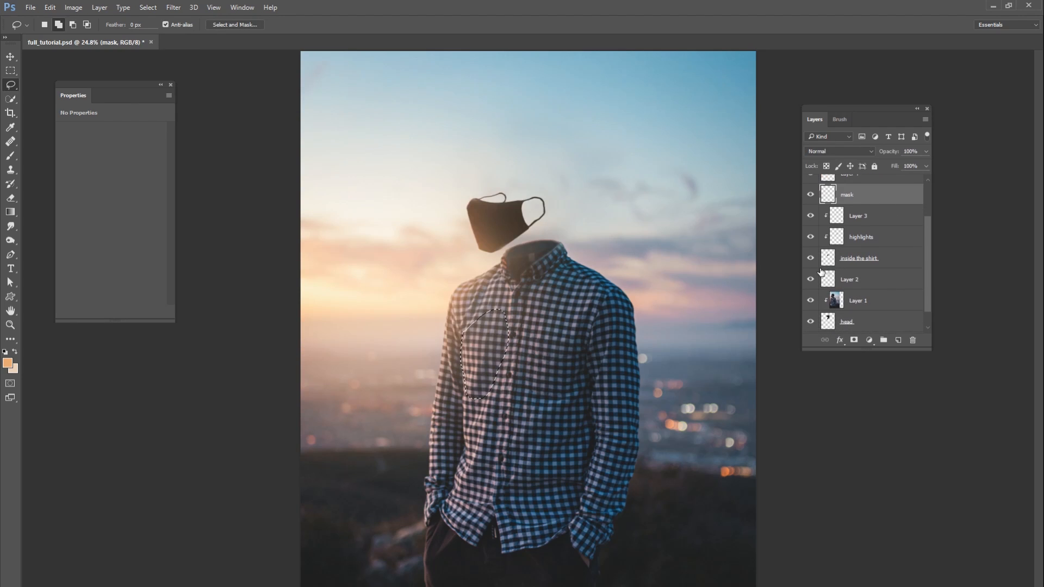
{"action": "scroll", "coordinate": [927, 288], "scroll_direction": "down", "scroll_amount": 1}
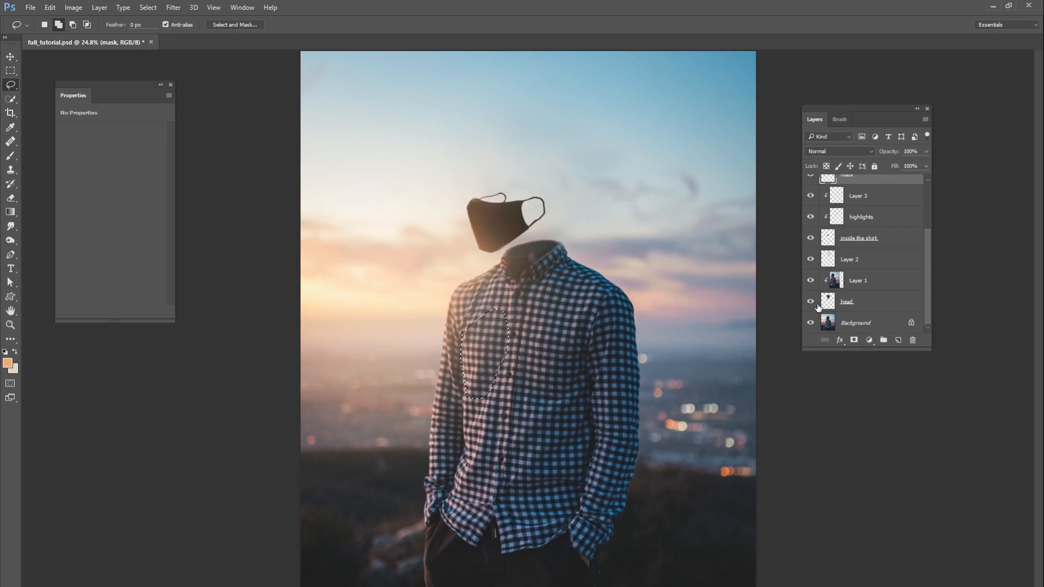
{"action": "scroll", "coordinate": [927, 295], "scroll_direction": "up", "scroll_amount": 1}
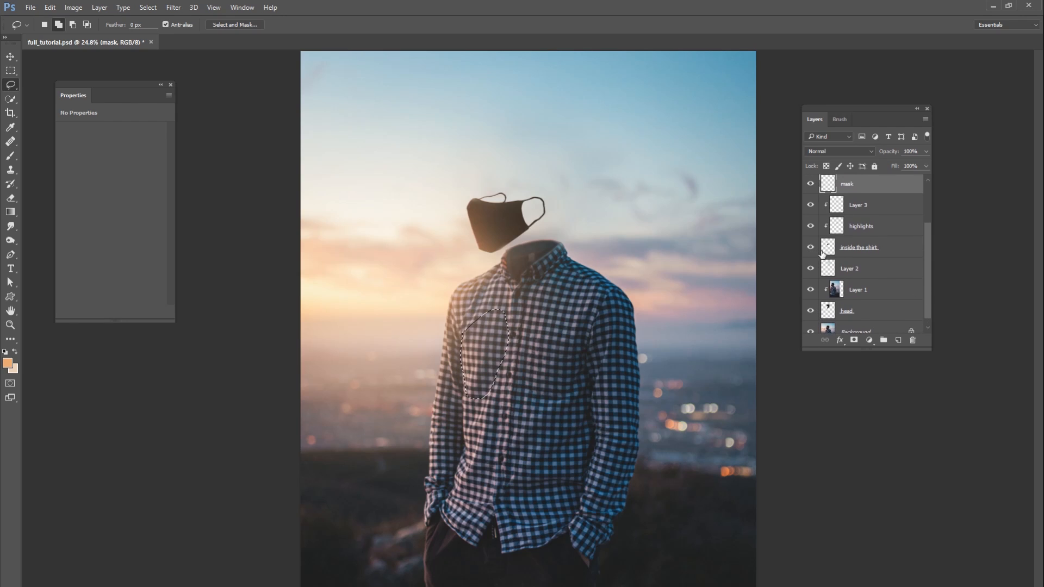
{"action": "scroll", "coordinate": [927, 271], "scroll_direction": "up", "scroll_amount": 1}
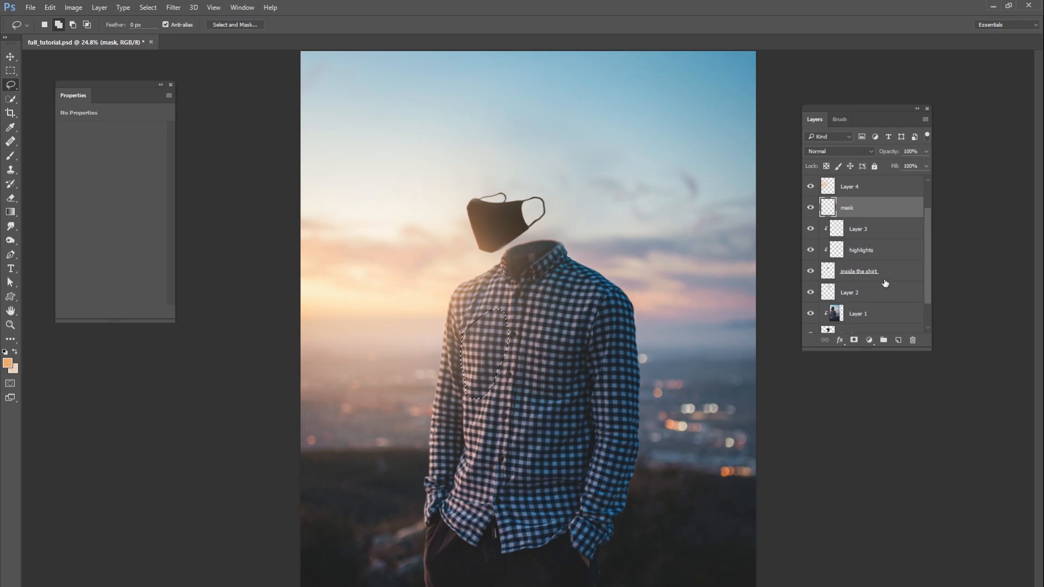
{"action": "left_click_drag", "start_coordinate": [926, 283], "coordinate": [926, 294]}
{"action": "left_click", "coordinate": [810, 312]}
{"action": "left_click", "coordinate": [810, 312]}
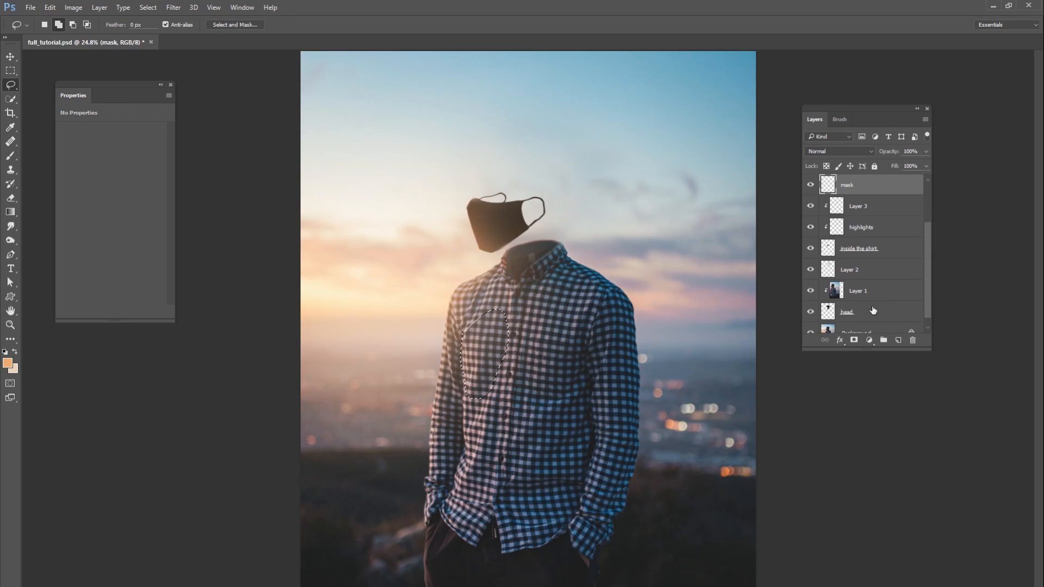
Clear the selection, paste the copied shirt patch above Layer 1 and move it up over the face mask.
{"action": "left_click", "coordinate": [873, 311]}
{"action": "left_click", "coordinate": [892, 296]}
{"action": "key", "text": "alt+s"}
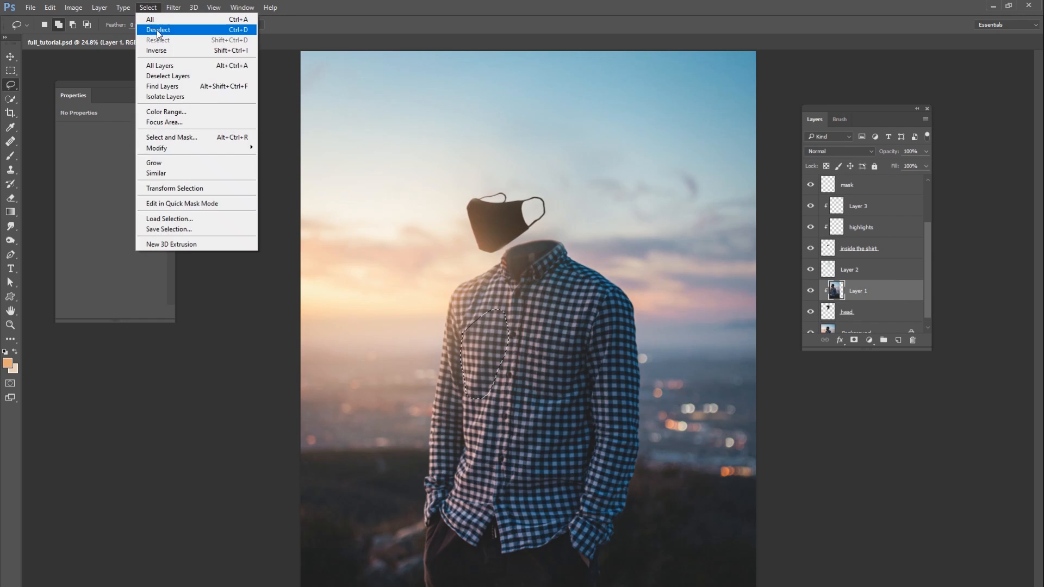
{"action": "key", "text": "d"}
{"action": "key", "text": "ctrl+v"}
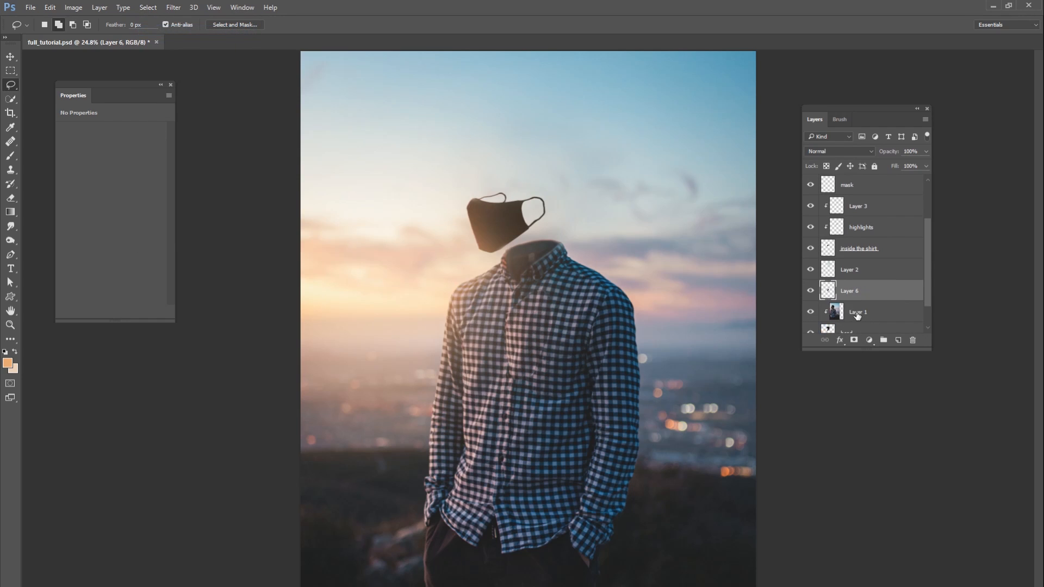
{"action": "left_click", "coordinate": [14, 55]}
{"action": "left_click_drag", "start_coordinate": [518, 304], "coordinate": [496, 207]}
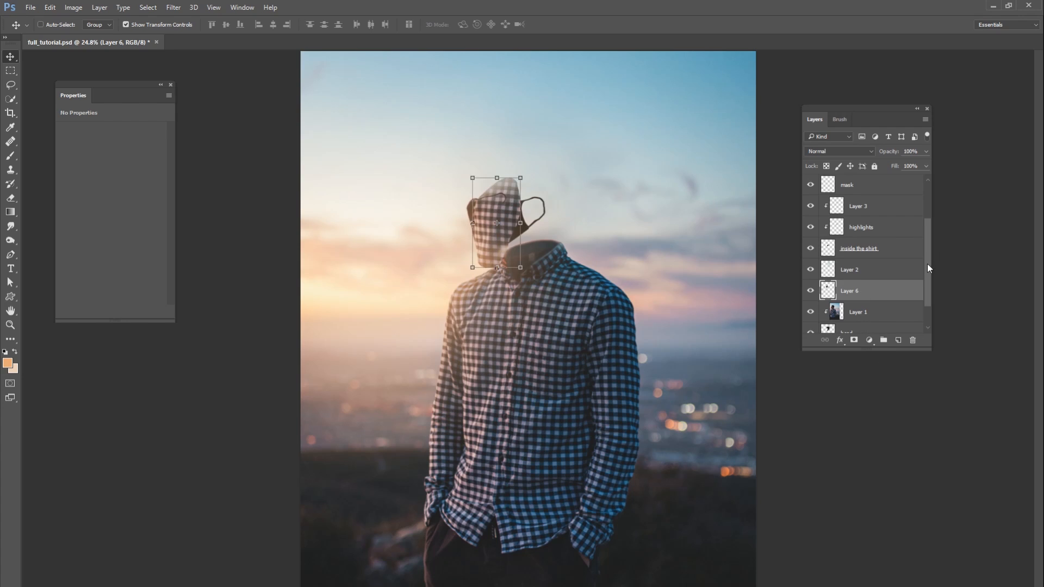
Move Layer 6 directly above the Background and transform its shirt patch over the mask, widened to about 131% and rotated about -10.7°.
{"action": "scroll", "coordinate": [928, 264], "scroll_direction": "down", "scroll_amount": 2}
{"action": "left_click_drag", "start_coordinate": [850, 266], "coordinate": [846, 313]}
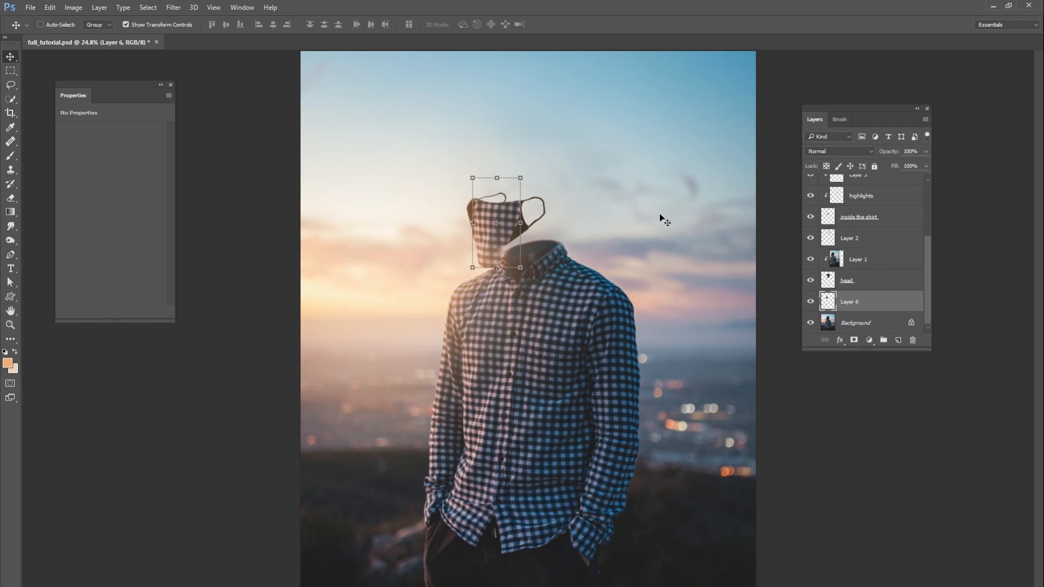
{"action": "mouse_move", "coordinate": [509, 246]}
{"action": "left_mouse_down"}
{"action": "mouse_move", "coordinate": [519, 244]}
{"action": "mouse_move", "coordinate": [498, 240]}
{"action": "mouse_move", "coordinate": [509, 241]}
{"action": "left_mouse_up"}
{"action": "left_click_drag", "start_coordinate": [521, 173], "coordinate": [518, 178]}
{"action": "left_click_drag", "start_coordinate": [529, 171], "coordinate": [515, 164]}
{"action": "left_click_drag", "start_coordinate": [517, 214], "coordinate": [535, 207]}
{"action": "left_click_drag", "start_coordinate": [559, 203], "coordinate": [561, 206]}
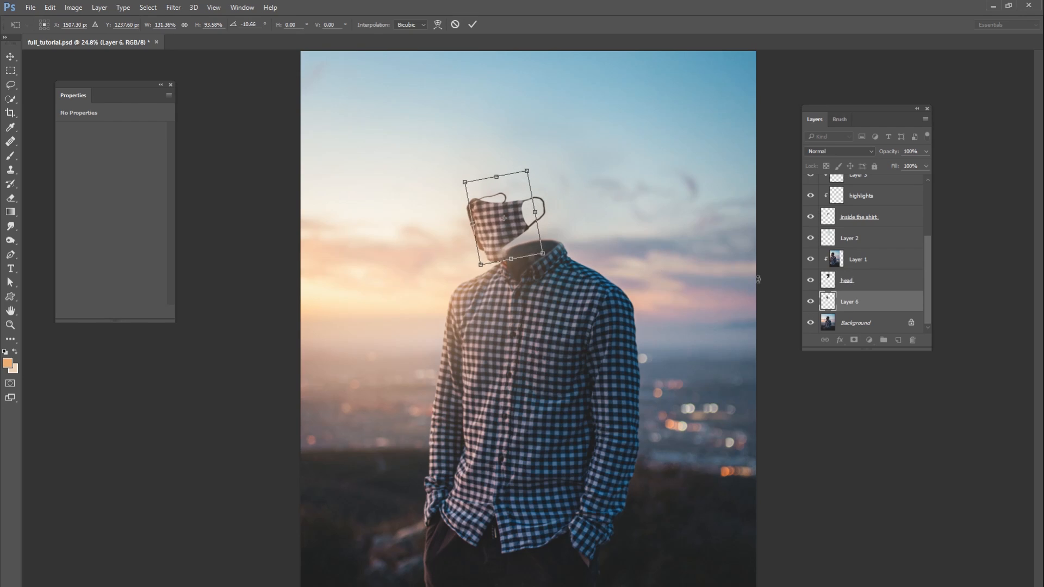
{"action": "mouse_move", "coordinate": [509, 227]}
{"action": "left_mouse_down"}
{"action": "mouse_move", "coordinate": [514, 217]}
{"action": "mouse_move", "coordinate": [503, 231]}
{"action": "left_mouse_up"}
{"action": "left_click", "coordinate": [473, 24]}
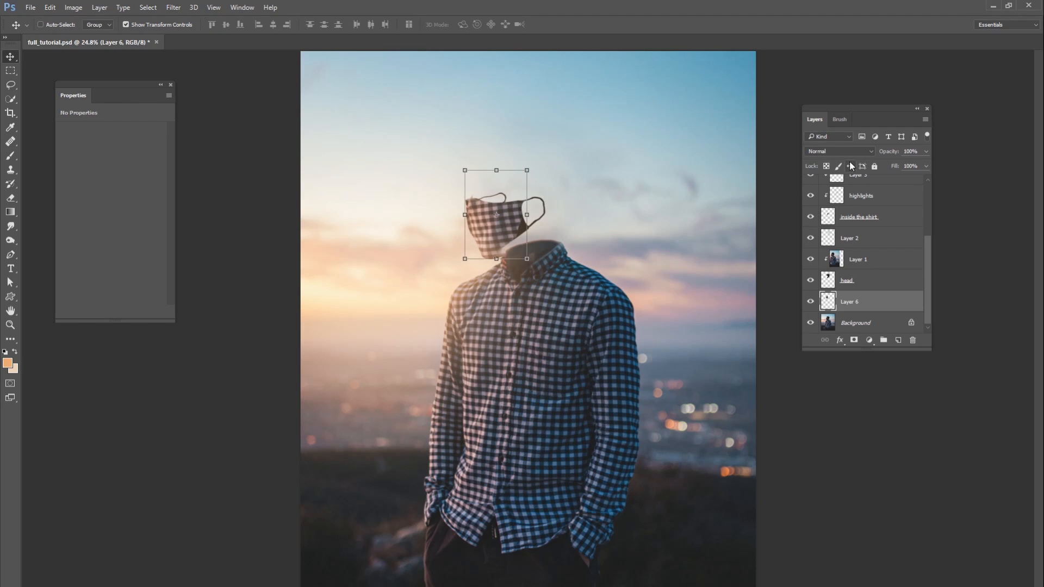
Set Layer 6's blend mode to Lighten and widen the shirt patch to about 111% over the mask.
{"action": "left_click", "coordinate": [840, 151]}
{"action": "left_click", "coordinate": [827, 207]}
{"action": "left_click_drag", "start_coordinate": [511, 245], "coordinate": [515, 249]}
{"action": "left_click_drag", "start_coordinate": [515, 249], "coordinate": [542, 222]}
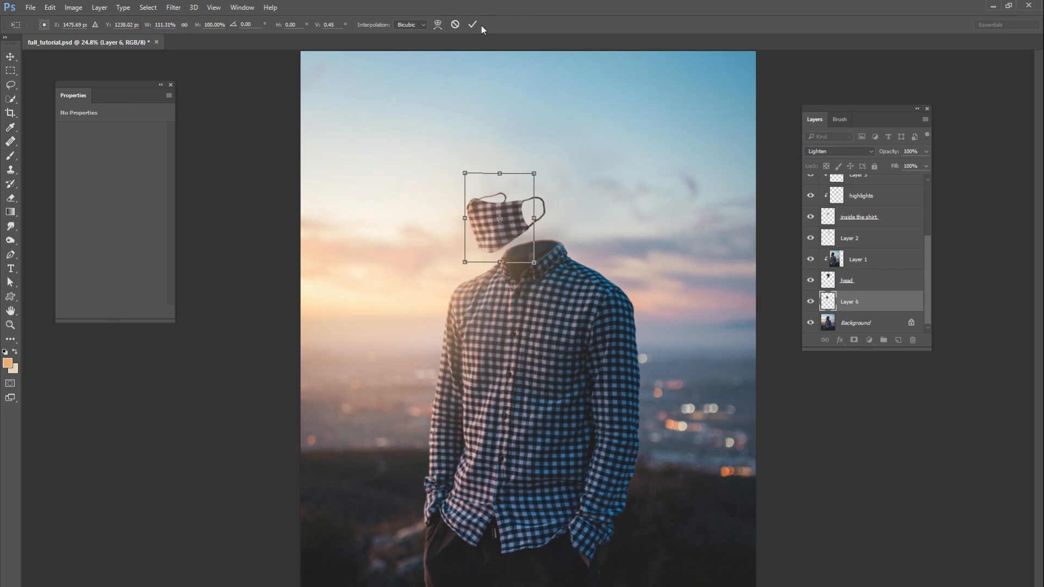
{"action": "left_click", "coordinate": [473, 24]}
Warp the Layer 6 shirt patch, pulling its lower corners and edges to follow the shape of the face mask.
{"action": "left_click", "coordinate": [49, 7]}
{"action": "mouse_move", "coordinate": [114, 230]}
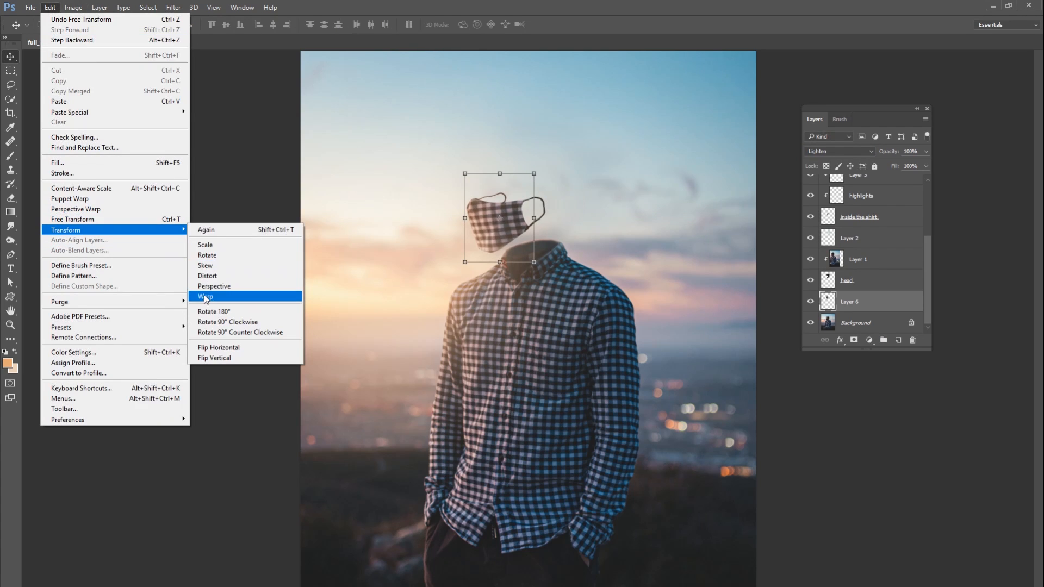
{"action": "left_click", "coordinate": [239, 297]}
{"action": "left_click_drag", "start_coordinate": [512, 223], "coordinate": [466, 197]}
{"action": "left_click_drag", "start_coordinate": [466, 262], "coordinate": [472, 262]}
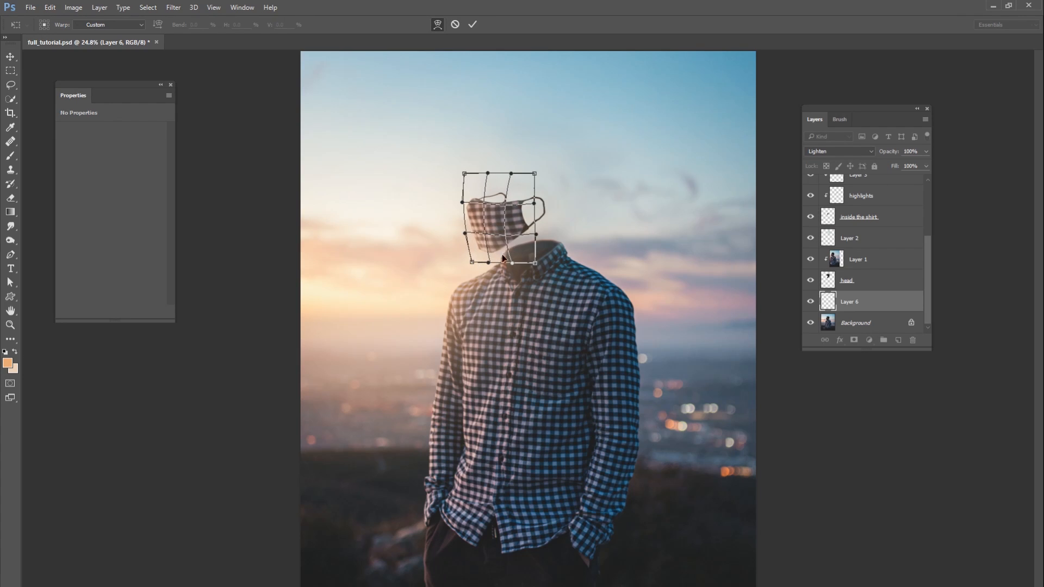
{"action": "left_click_drag", "start_coordinate": [523, 225], "coordinate": [534, 199]}
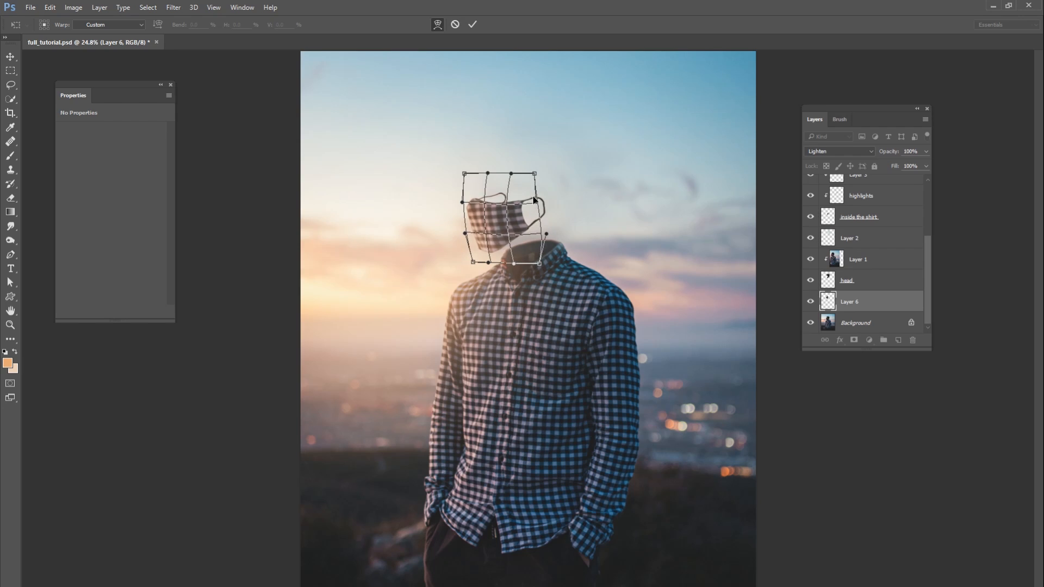
{"action": "left_click", "coordinate": [473, 24]}
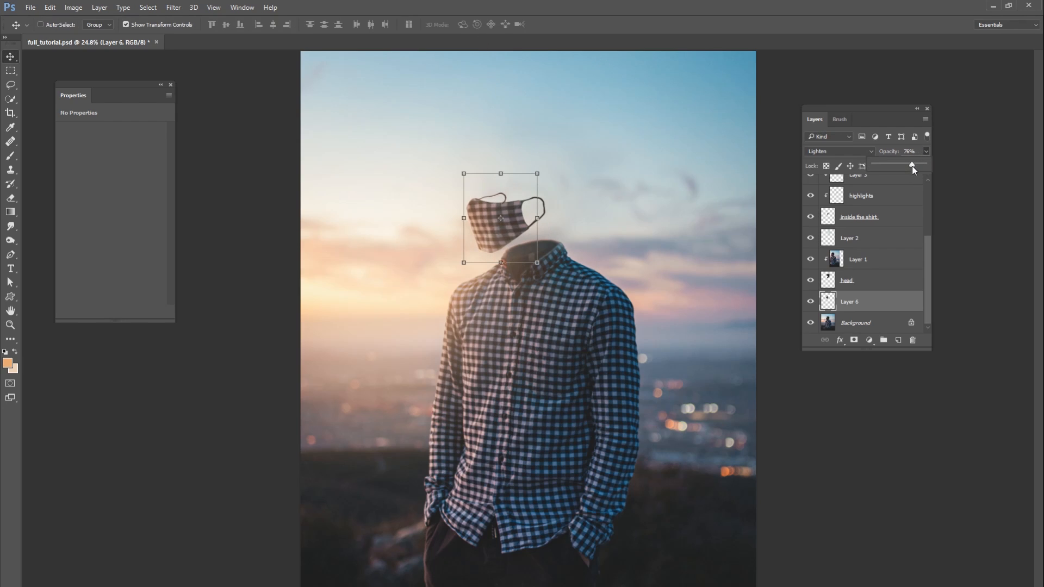
Lower Layer 6's opacity to 68% and compare the image with Layer 6 and the head layer hidden and shown.
{"action": "left_click", "coordinate": [900, 216]}
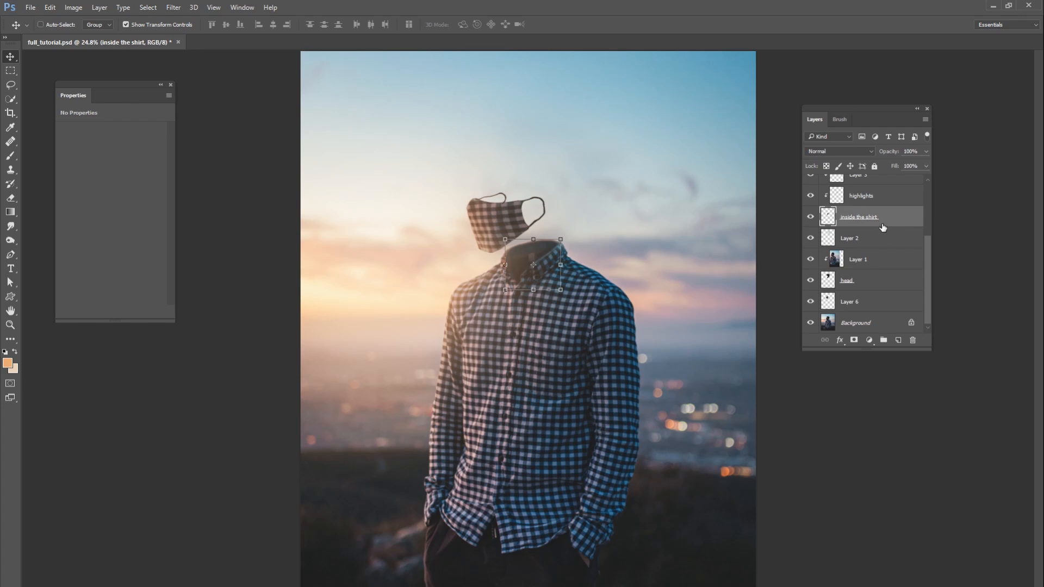
{"action": "left_click", "coordinate": [810, 302]}
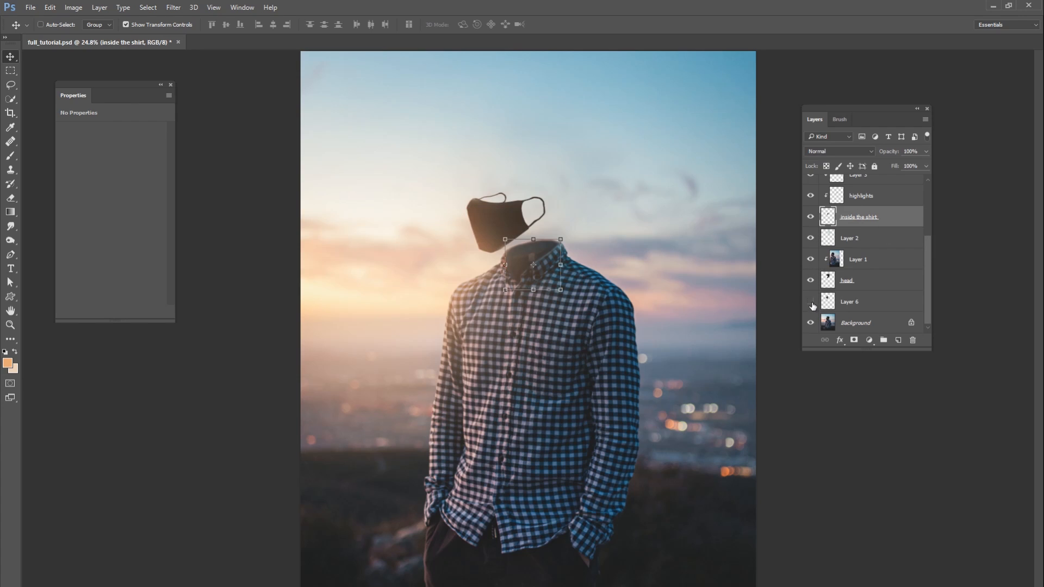
{"action": "left_click", "coordinate": [810, 303]}
{"action": "left_click", "coordinate": [848, 302]}
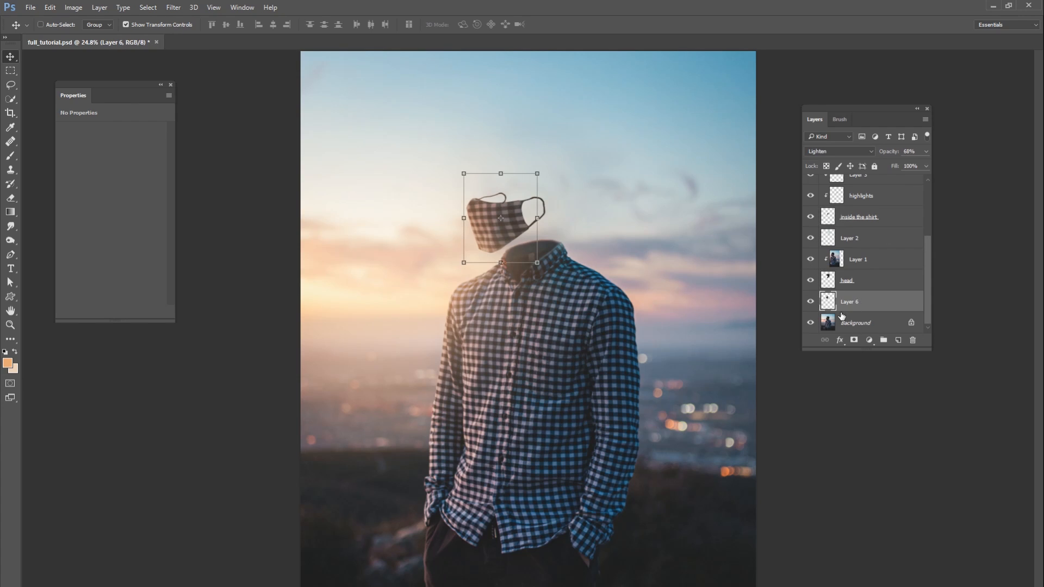
{"action": "left_click", "coordinate": [810, 302]}
{"action": "left_click", "coordinate": [810, 301]}
{"action": "left_click", "coordinate": [926, 151]}
{"action": "left_click", "coordinate": [811, 281]}
{"action": "left_click", "coordinate": [810, 281]}
Delete the hidden Background copy layer from the top of the layer stack.
{"action": "scroll", "coordinate": [929, 221], "scroll_direction": "up", "scroll_amount": 5}
{"action": "left_click", "coordinate": [871, 188]}
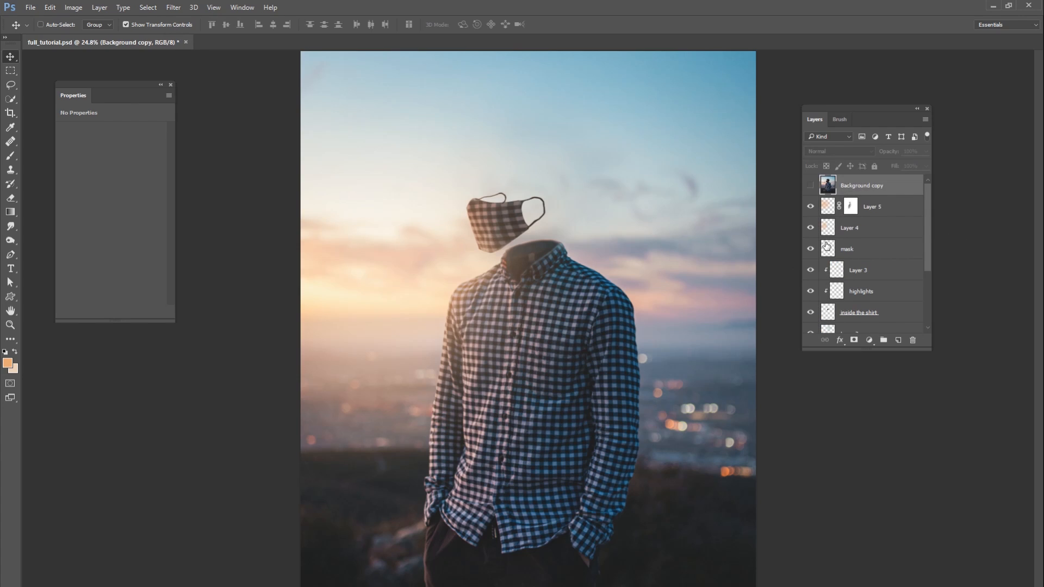
{"action": "key", "text": "Delete"}
Add a Gradient Map adjustment layer above Layer 5 using the dark purple to orange gradient preset.
{"action": "left_click", "coordinate": [869, 340]}
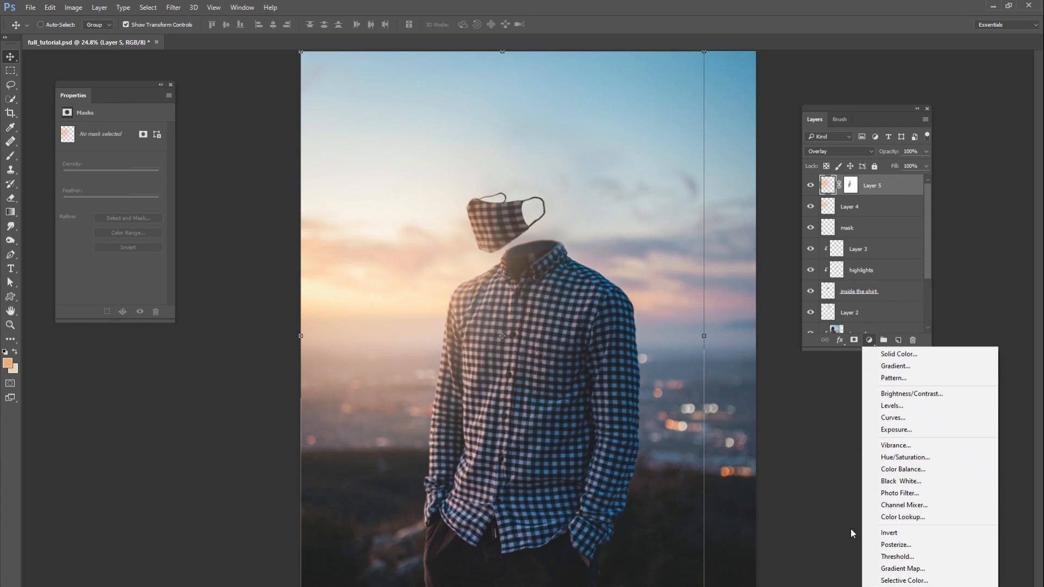
{"action": "left_click", "coordinate": [903, 569]}
{"action": "left_click", "coordinate": [159, 134]}
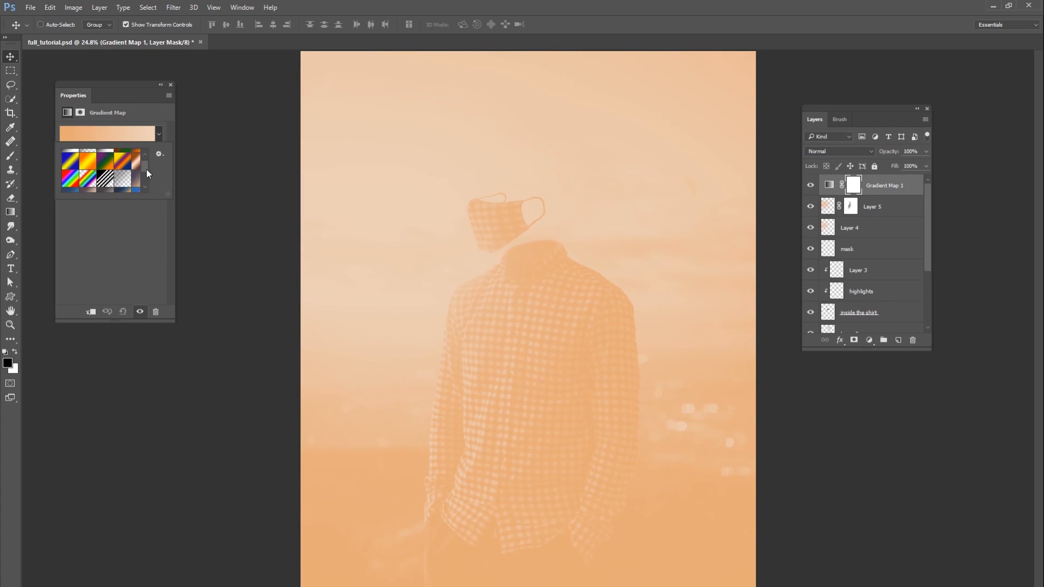
{"action": "left_click_drag", "start_coordinate": [146, 169], "coordinate": [147, 172]}
{"action": "left_click", "coordinate": [136, 171]}
Set the Gradient Map layer's blend mode to Overlay and its opacity to 49%.
{"action": "left_click", "coordinate": [831, 152]}
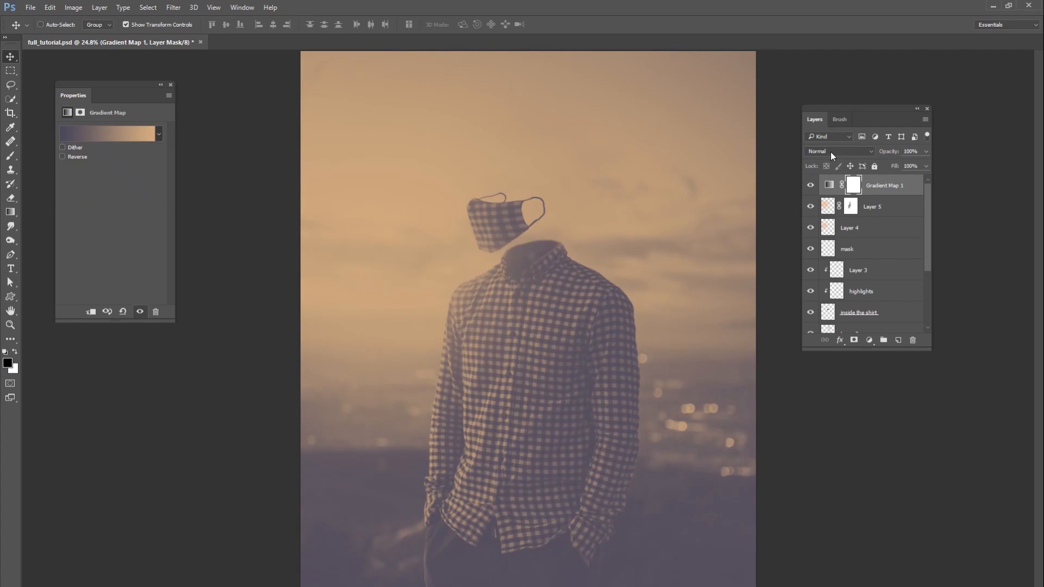
{"action": "left_click", "coordinate": [831, 152]}
{"action": "left_click", "coordinate": [823, 258]}
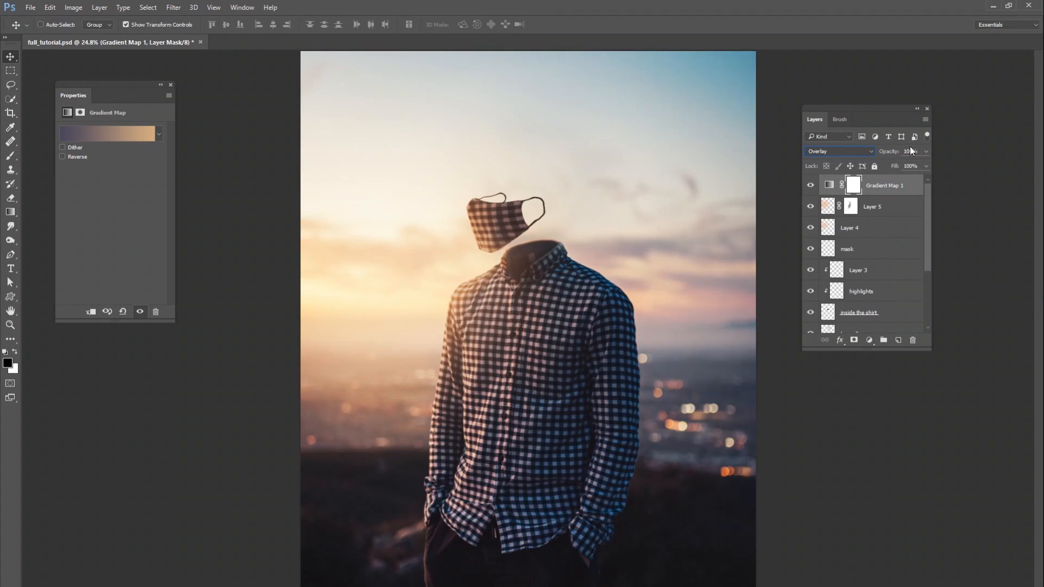
{"action": "left_click", "coordinate": [926, 151]}
{"action": "left_click_drag", "start_coordinate": [912, 166], "coordinate": [900, 167]}
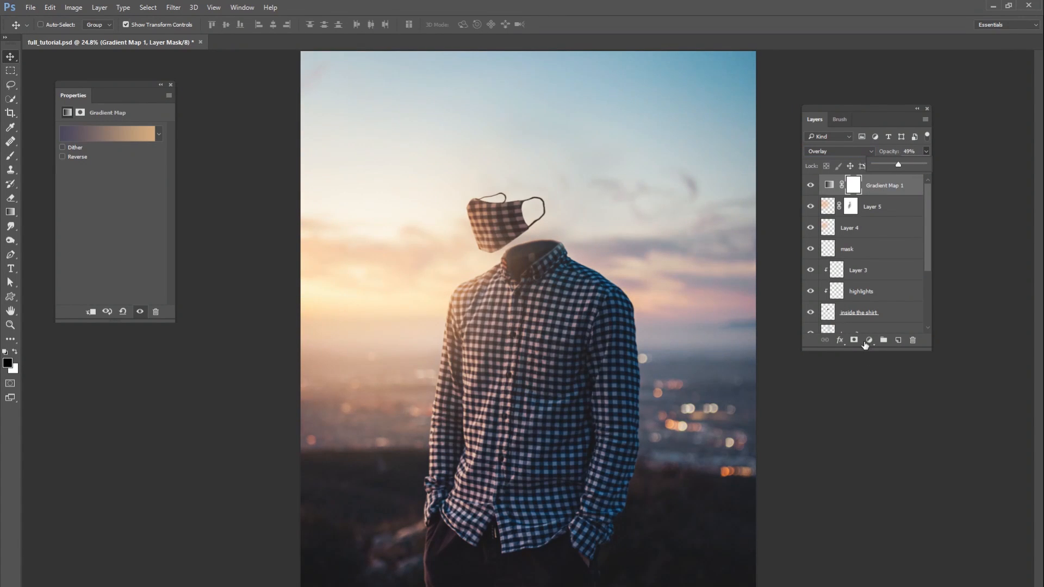
Add a Selective Color adjustment layer above the Gradient Map and set Black to -8% for the Blacks.
{"action": "left_click", "coordinate": [869, 340]}
{"action": "left_click", "coordinate": [904, 580]}
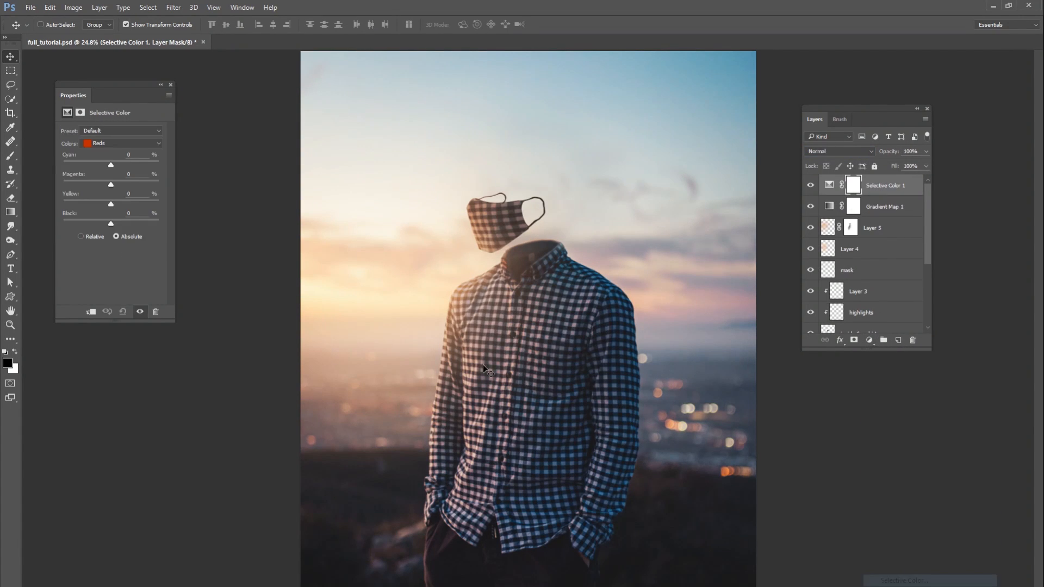
{"action": "left_click", "coordinate": [132, 143]}
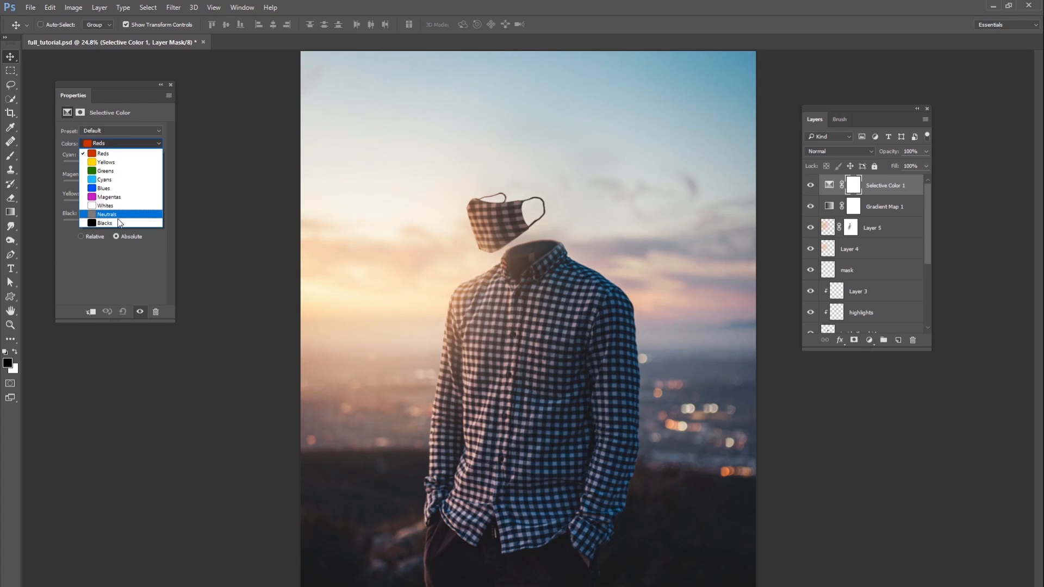
{"action": "left_click", "coordinate": [117, 222]}
{"action": "left_click_drag", "start_coordinate": [111, 224], "coordinate": [109, 224]}
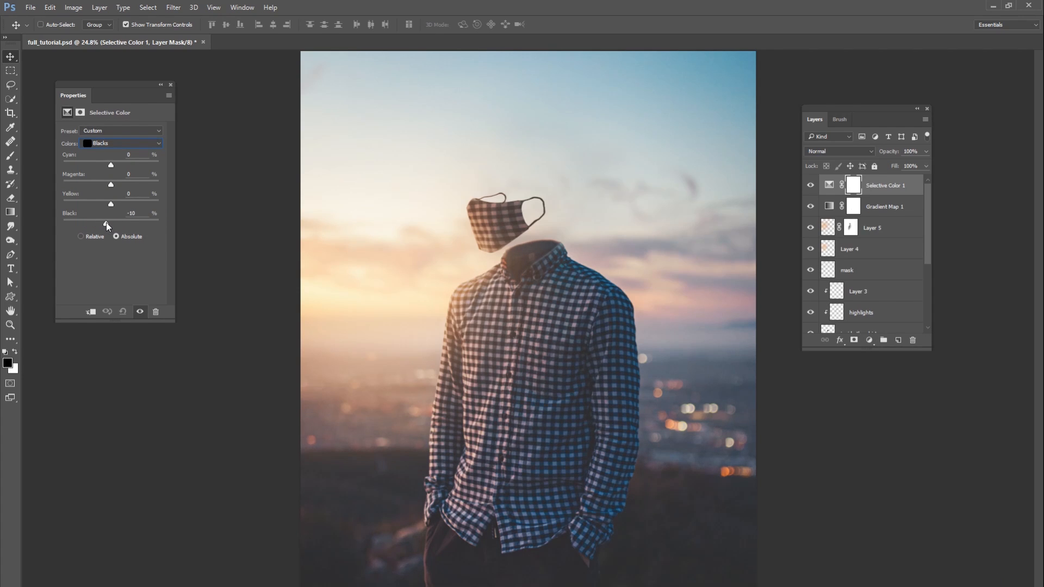
Raise Cyan slightly and lower Yellow slightly for the Neutrals in the Selective Color adjustment.
{"action": "left_click", "coordinate": [122, 143]}
{"action": "left_click", "coordinate": [109, 211]}
{"action": "left_click_drag", "start_coordinate": [116, 165], "coordinate": [115, 164]}
{"action": "left_click_drag", "start_coordinate": [111, 203], "coordinate": [107, 205]}
Lower Cyan to about -12% for the Blacks in the Selective Color adjustment.
{"action": "left_click", "coordinate": [122, 143]}
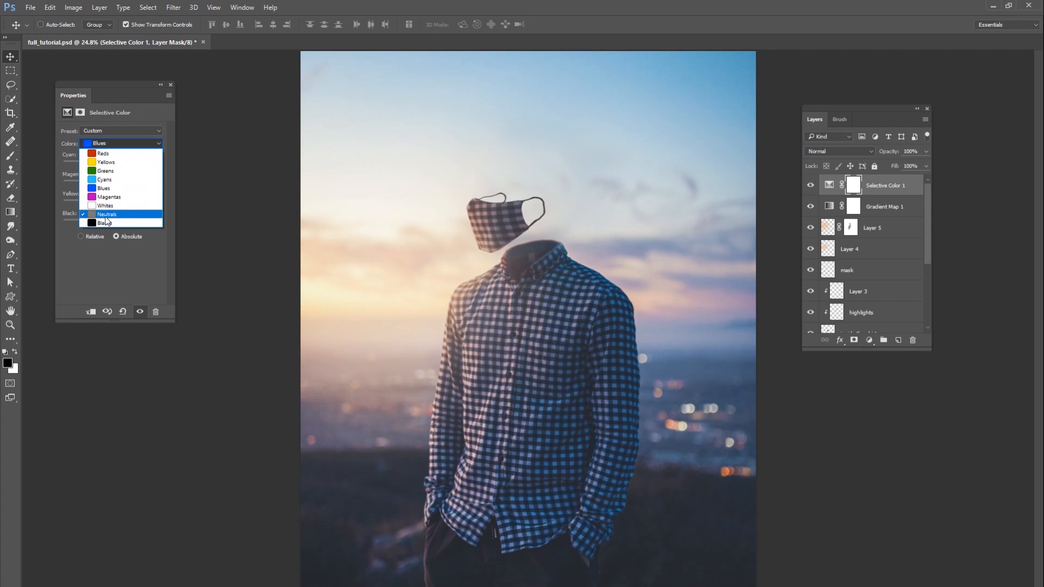
{"action": "left_click", "coordinate": [109, 220]}
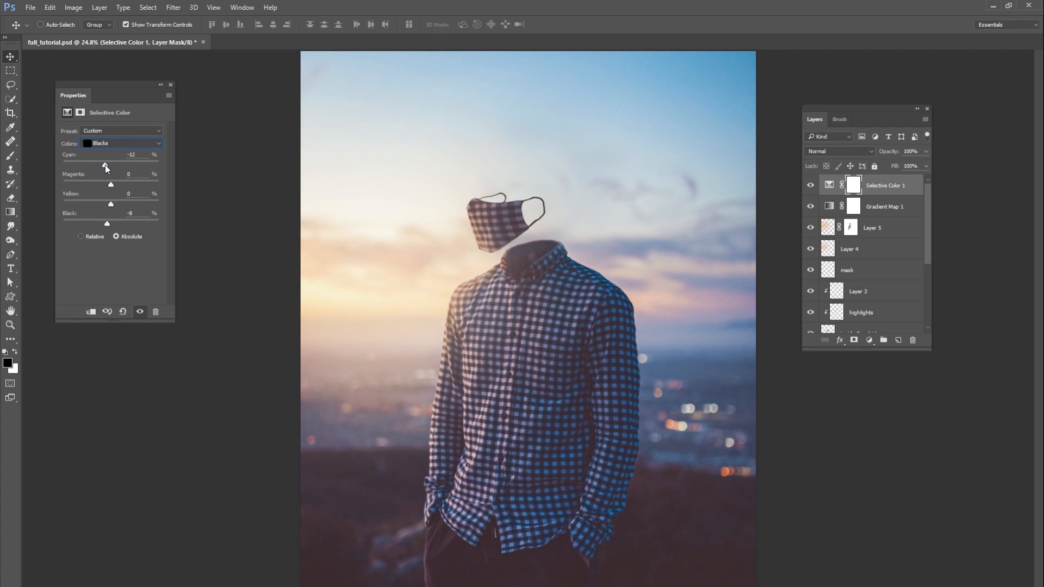
{"action": "left_click_drag", "start_coordinate": [105, 165], "coordinate": [106, 166]}
Adjust the Blues in Selective Color to Cyan +63%, Magenta -5% and Yellow -8%.
{"action": "left_click", "coordinate": [117, 143]}
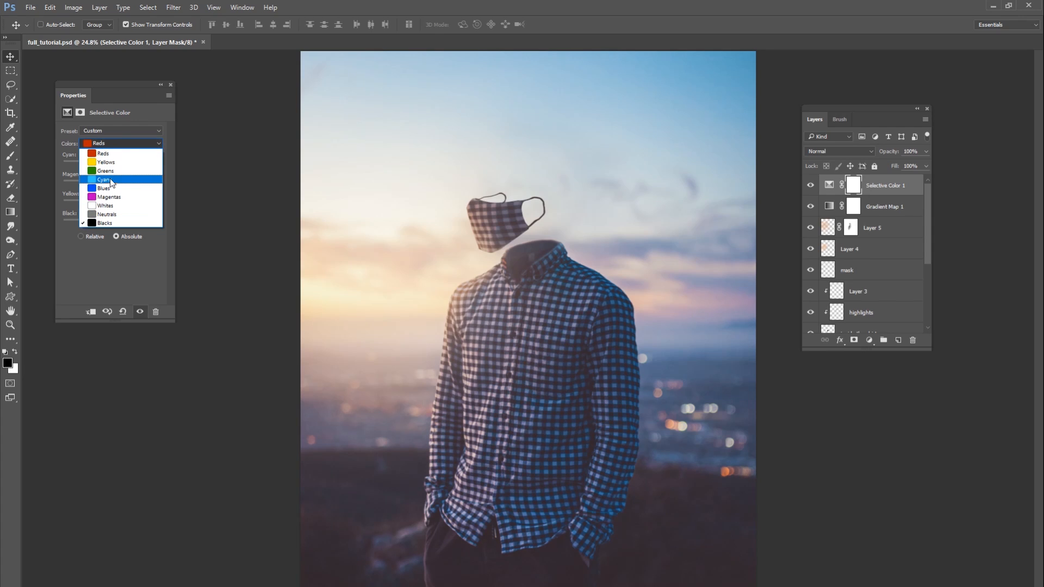
{"action": "left_click", "coordinate": [111, 180]}
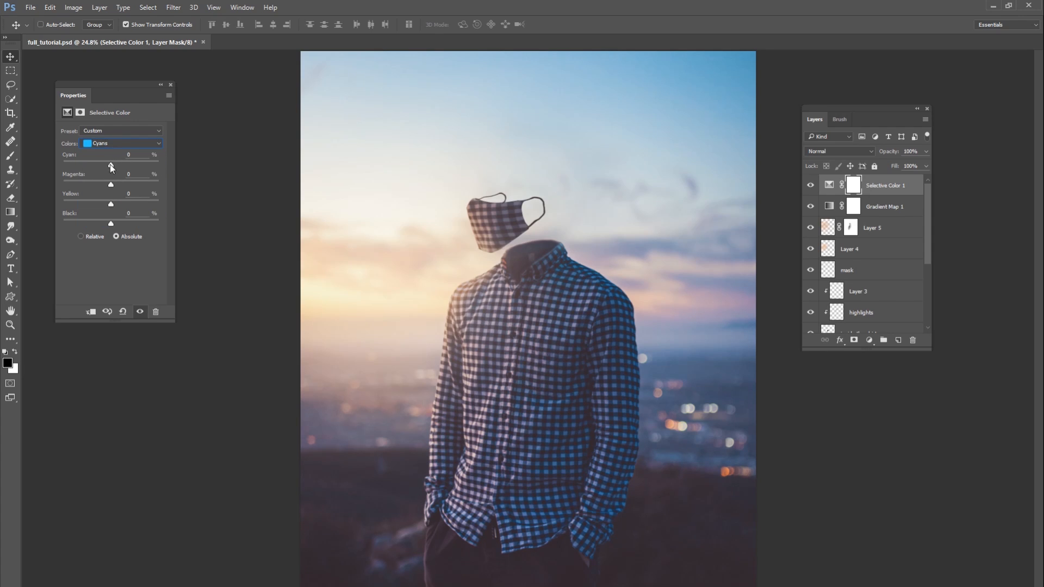
{"action": "left_click", "coordinate": [113, 145]}
{"action": "left_click", "coordinate": [107, 168]}
{"action": "left_click_drag", "start_coordinate": [142, 168], "coordinate": [142, 167]}
{"action": "left_click_drag", "start_coordinate": [78, 204], "coordinate": [106, 203]}
{"action": "left_click_drag", "start_coordinate": [104, 184], "coordinate": [109, 185]}
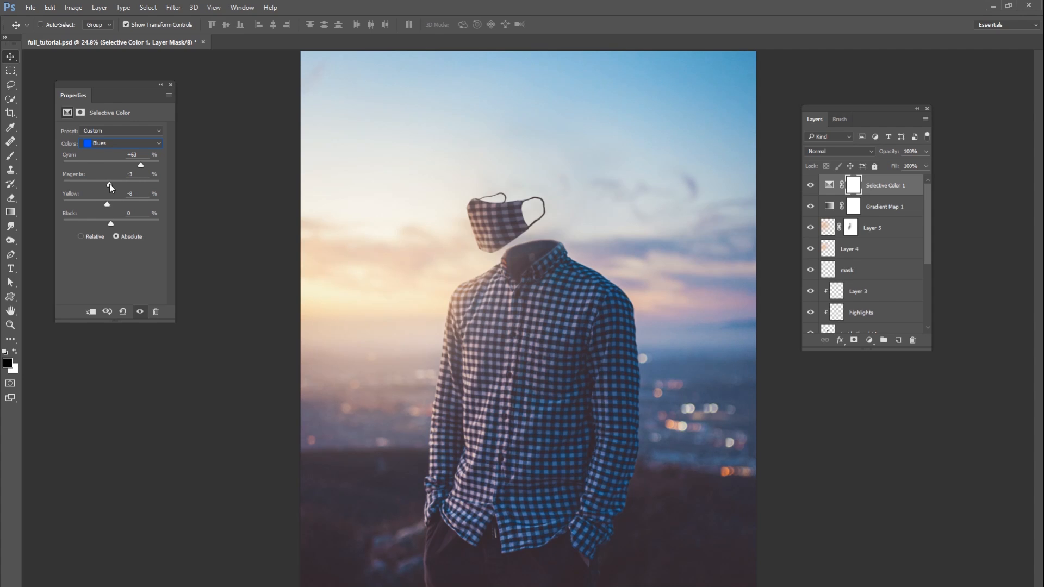
Compare the image with the Selective Color and Gradient Map layers switched off and on.
{"action": "left_click", "coordinate": [813, 186]}
{"action": "left_click", "coordinate": [812, 186]}
{"action": "left_click", "coordinate": [812, 204]}
{"action": "left_click", "coordinate": [812, 205]}
{"action": "left_click", "coordinate": [811, 186]}
{"action": "left_click", "coordinate": [811, 186]}
{"action": "left_click", "coordinate": [810, 208]}
{"action": "left_click", "coordinate": [810, 206]}
{"action": "left_click", "coordinate": [810, 186]}
{"action": "left_click", "coordinate": [811, 186]}
{"action": "left_click", "coordinate": [810, 207]}
{"action": "left_click", "coordinate": [810, 206]}
Review the layer stack from the adjustment layers down to the Background.
{"action": "mouse_move", "coordinate": [839, 119]}
{"action": "left_mouse_down"}
{"action": "mouse_move", "coordinate": [844, 104]}
{"action": "mouse_move", "coordinate": [853, 131]}
{"action": "mouse_move", "coordinate": [844, 142]}
{"action": "mouse_move", "coordinate": [842, 128]}
{"action": "mouse_move", "coordinate": [802, 95]}
{"action": "left_mouse_up"}
{"action": "left_click", "coordinate": [815, 119]}
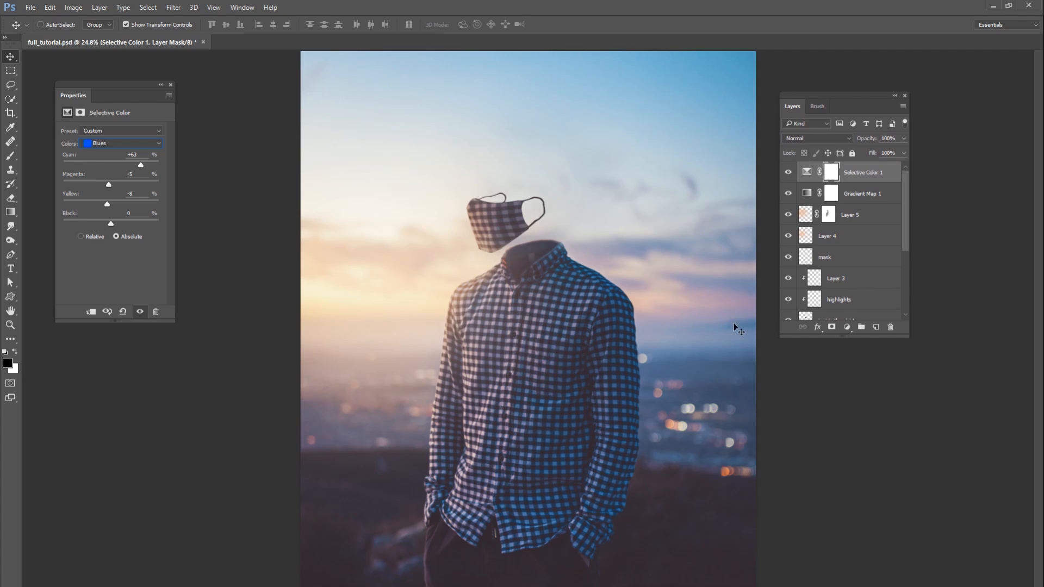
{"action": "left_click_drag", "start_coordinate": [903, 199], "coordinate": [901, 273]}
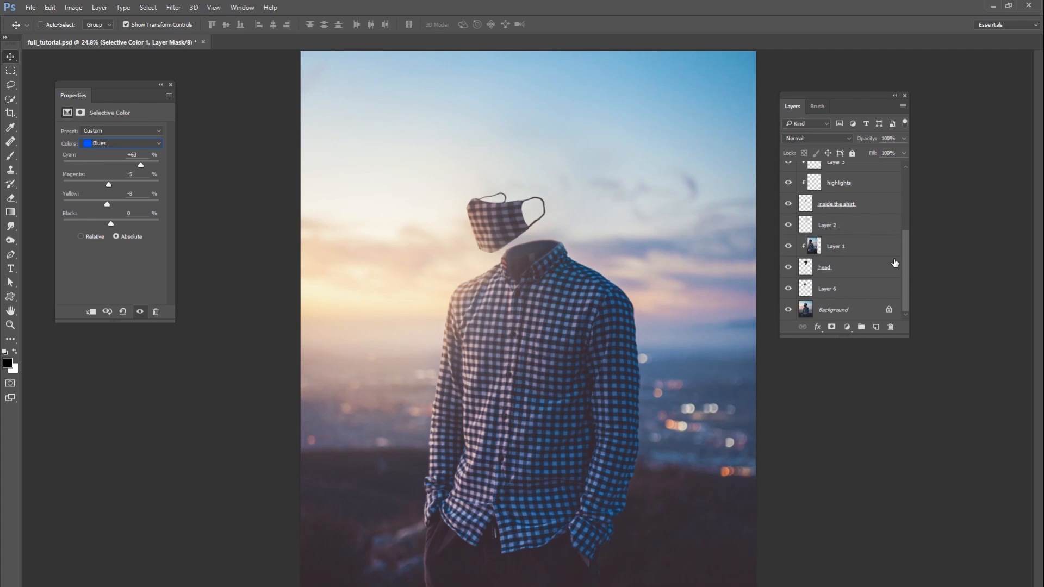